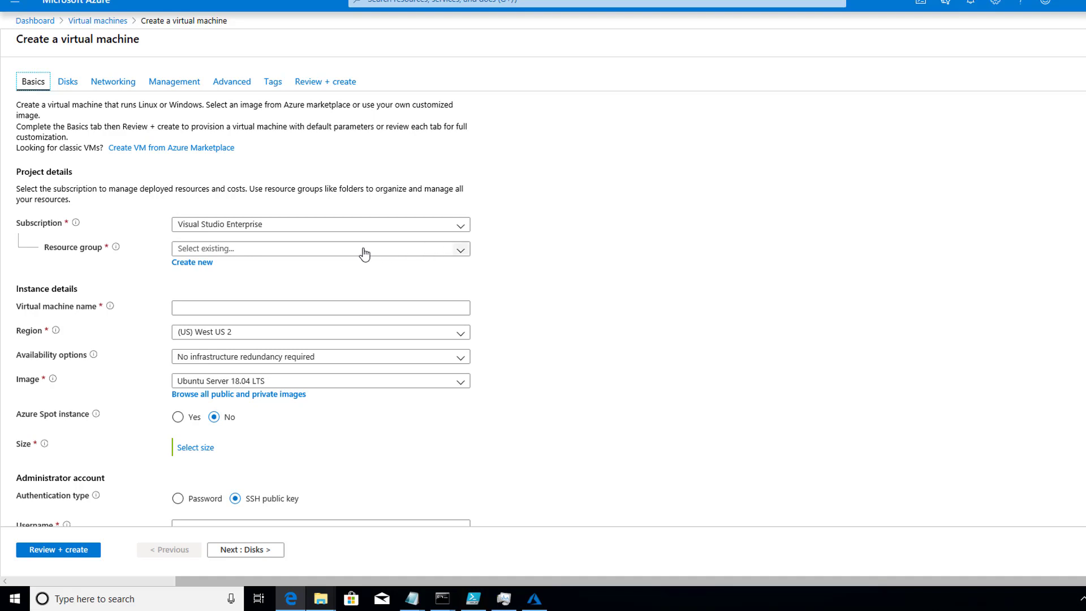
- Assign the virtual machine to the existing speedlb resource group
left_click(460, 252)
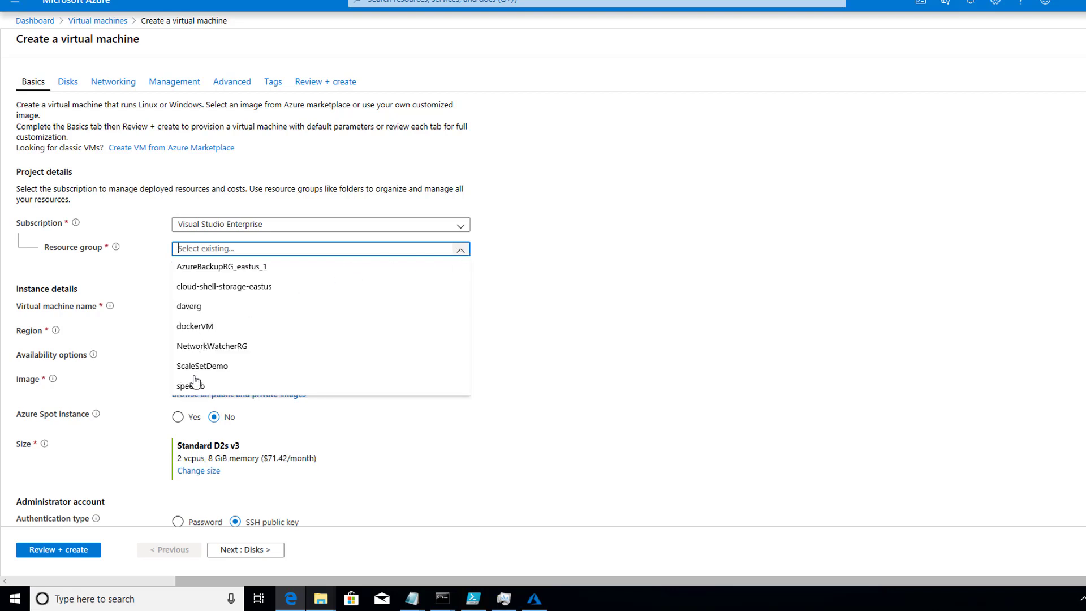
left_click(195, 382)
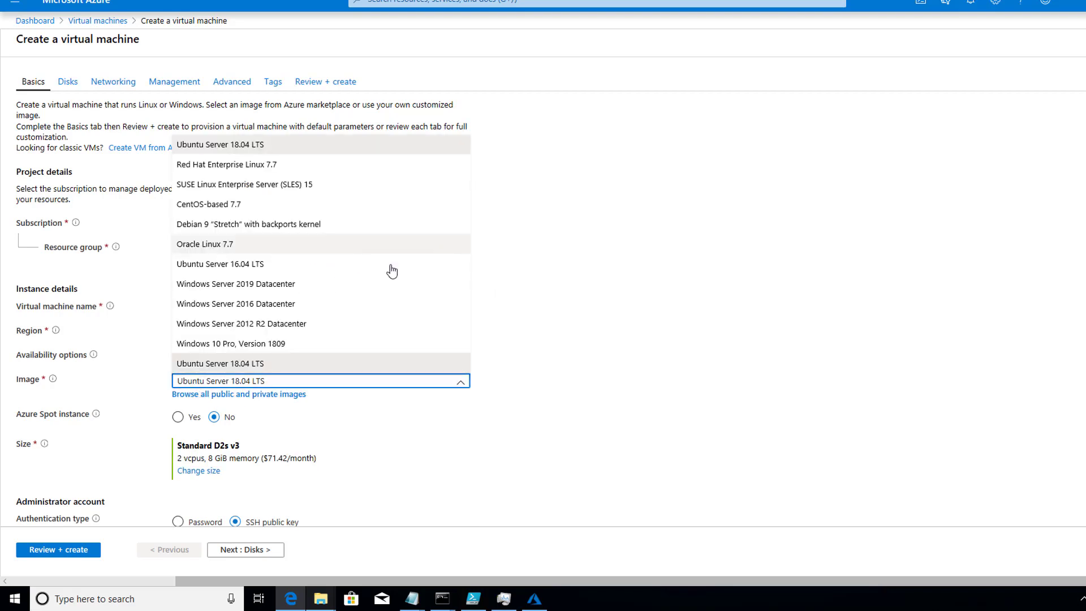
left_click(613, 243)
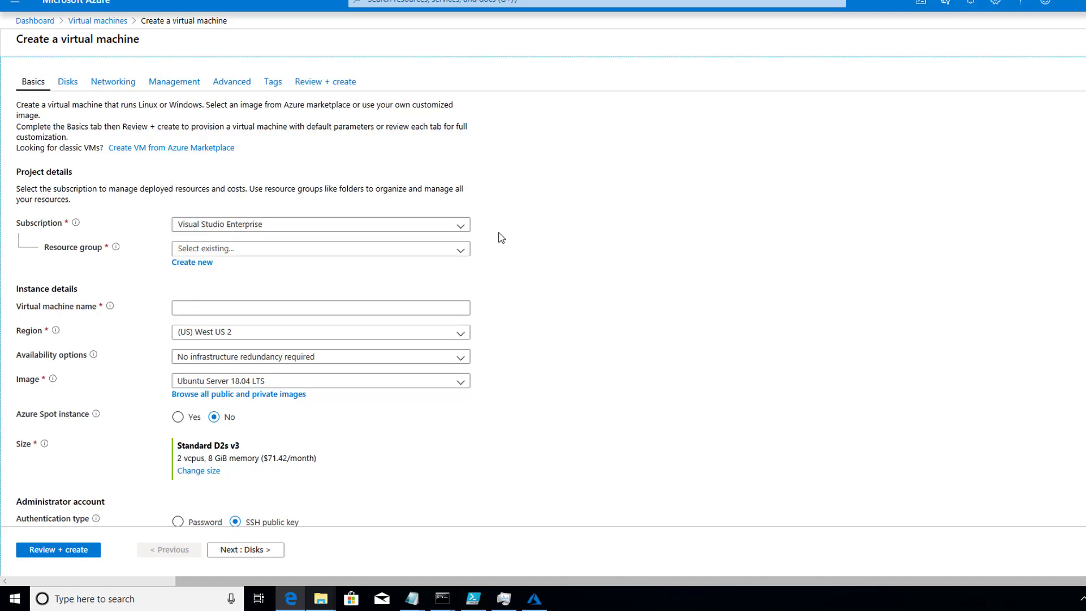
left_click(461, 250)
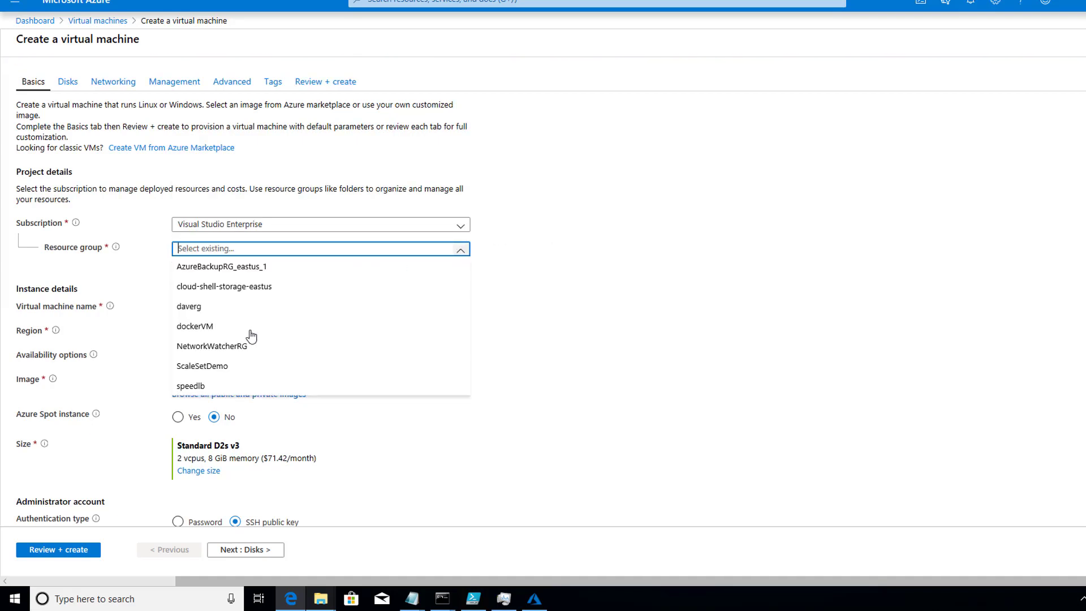
left_click(191, 388)
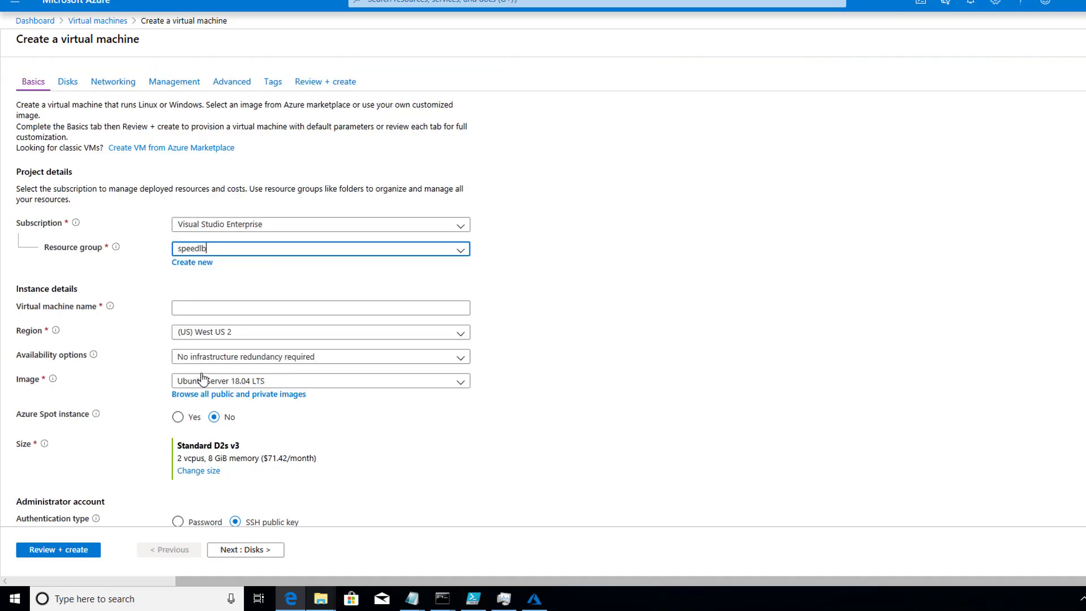
- Name the virtual machine speedvm2 and set its region to (US) East US 2
left_click(212, 309)
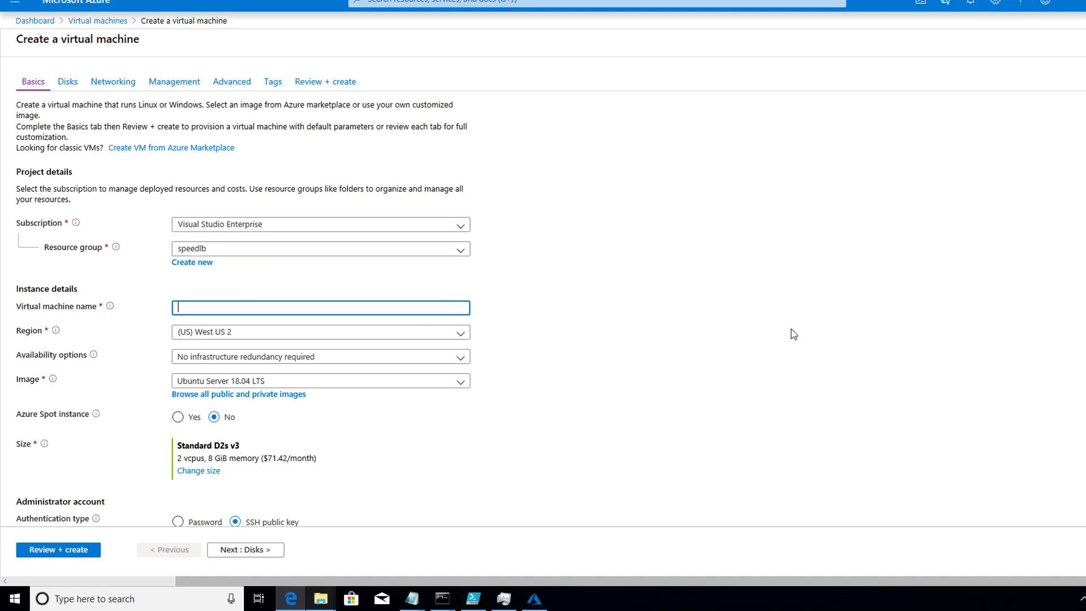
type("speedvm2")
left_click(419, 345)
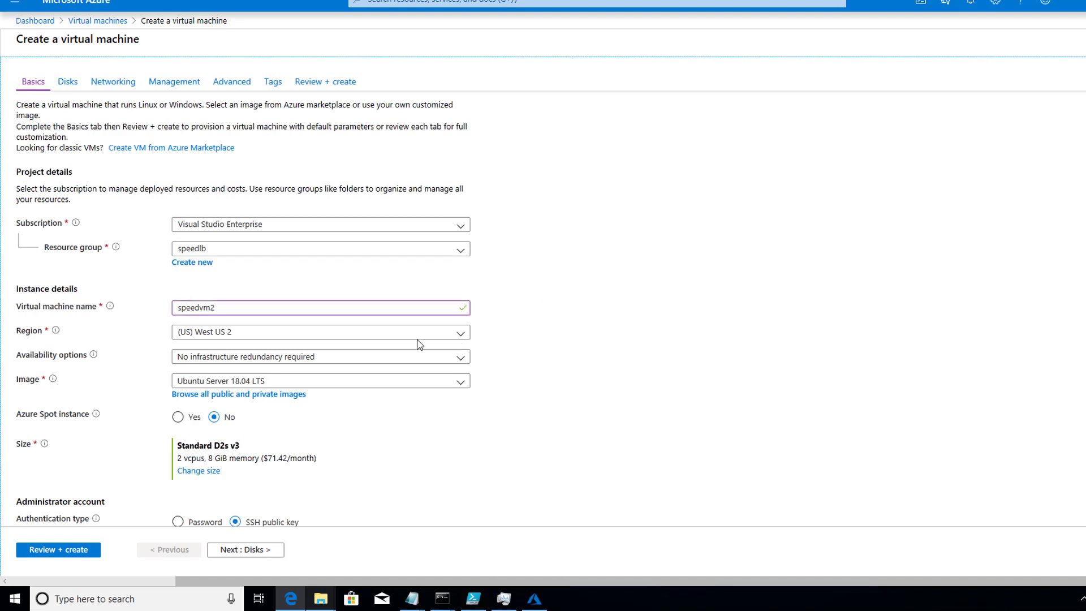
left_click(419, 333)
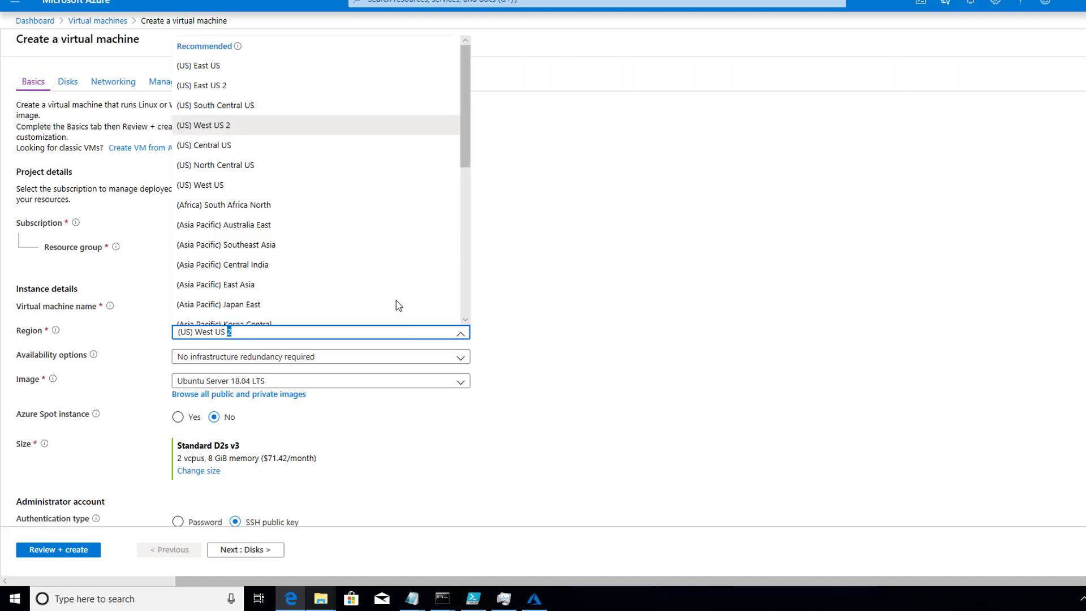
left_click(251, 86)
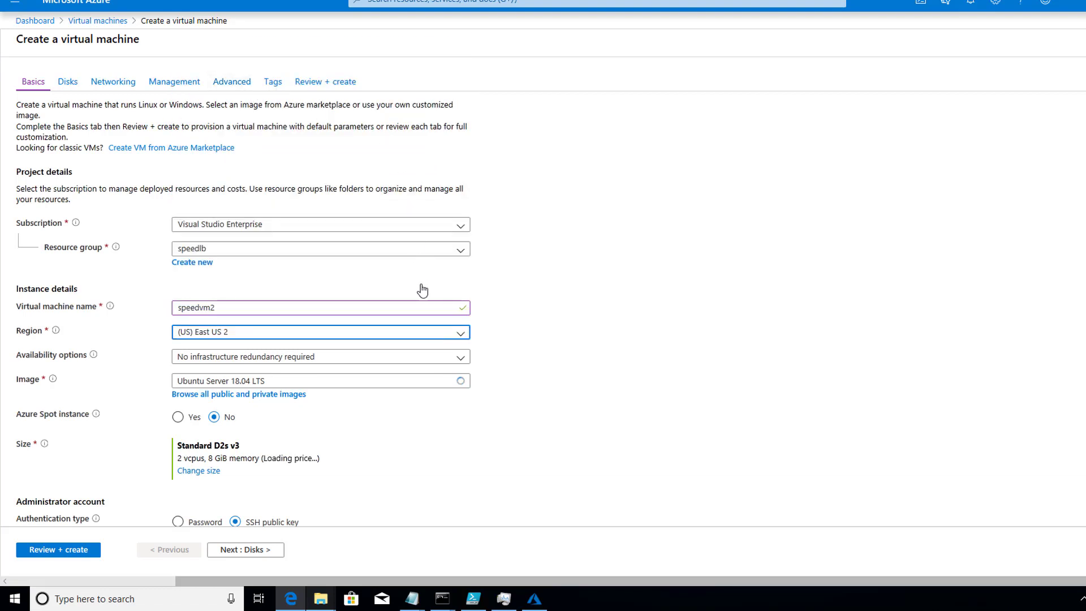
- Set the availability option to Availability zone and place the virtual machine in zone 2
left_click(386, 362)
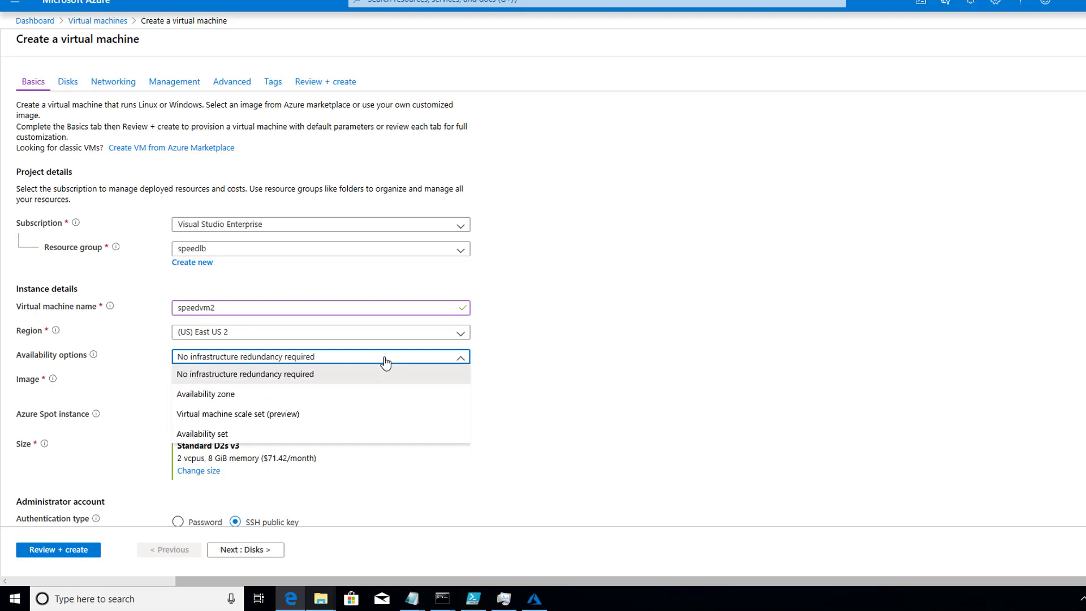
key("Escape")
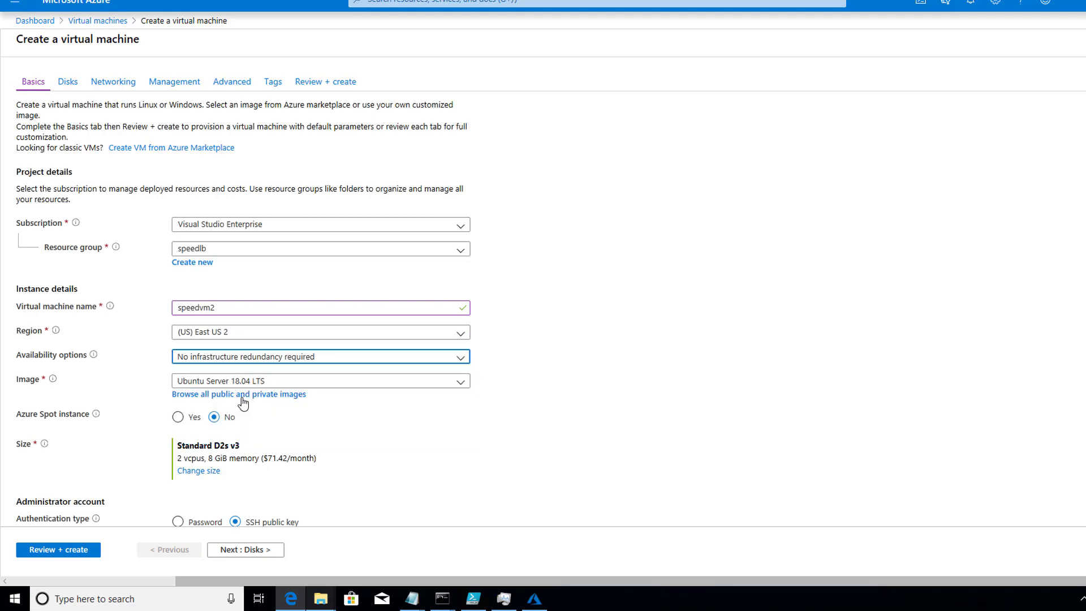
left_click(244, 399)
scroll(364, 361, "down", 1)
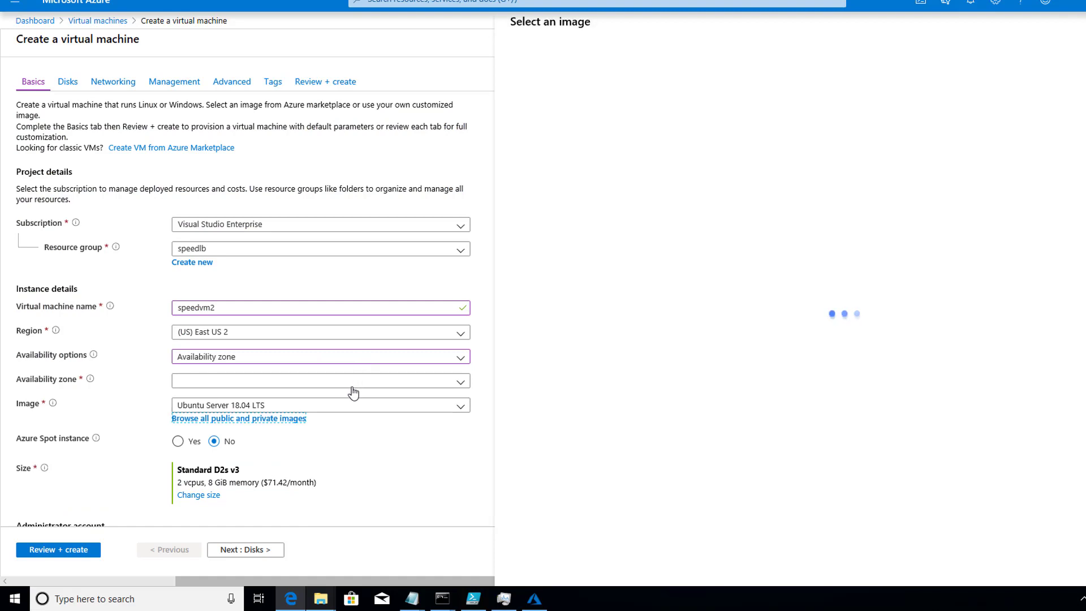
left_click(352, 386)
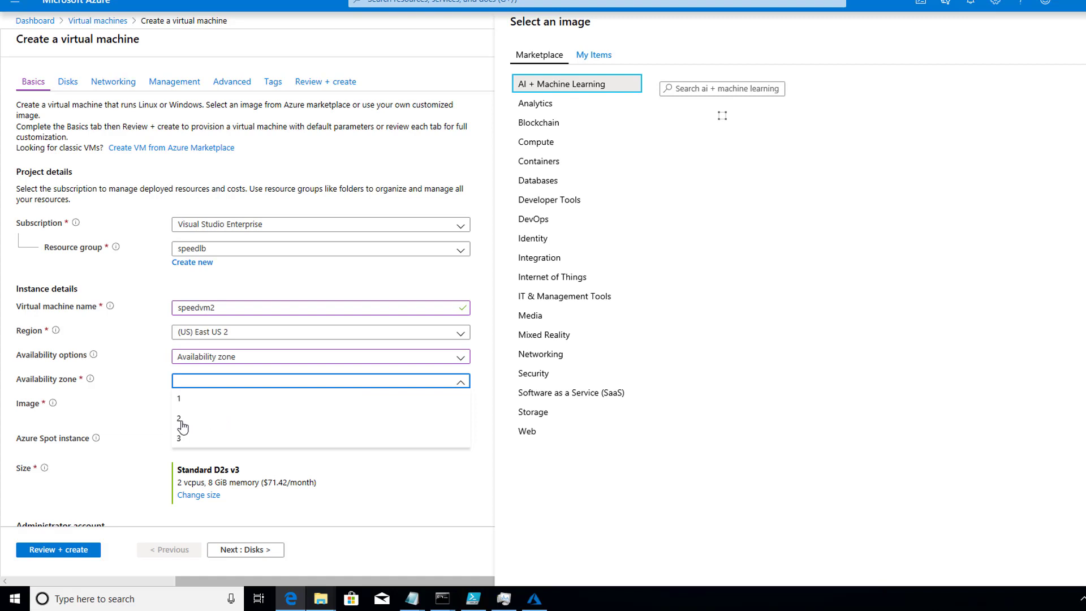
left_click(180, 421)
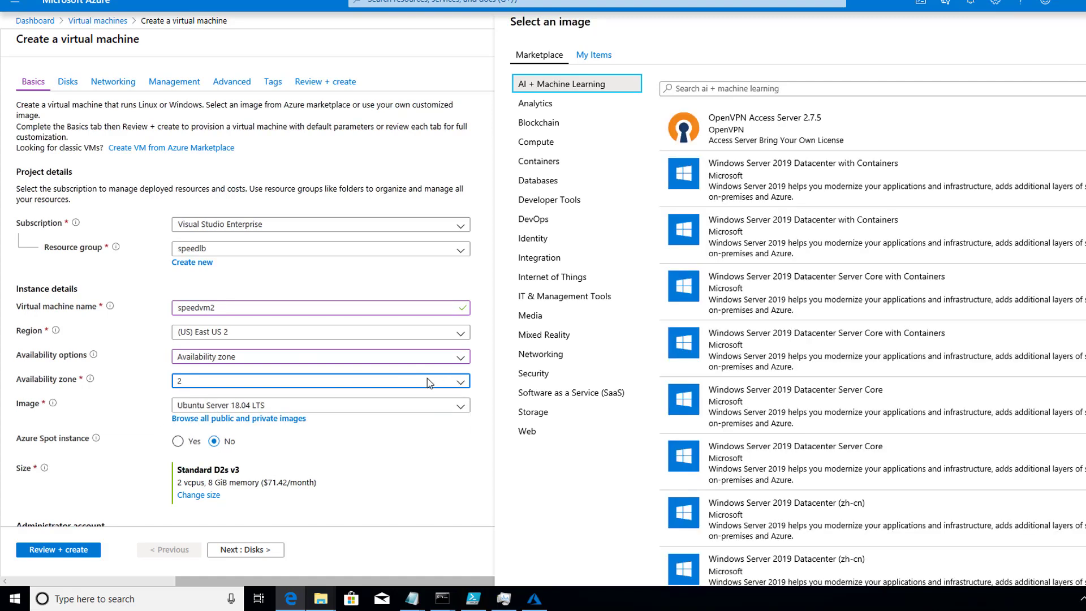
- Choose Windows Server 2016 Datacenter from the marketplace images as the virtual machine's image
left_click(303, 420)
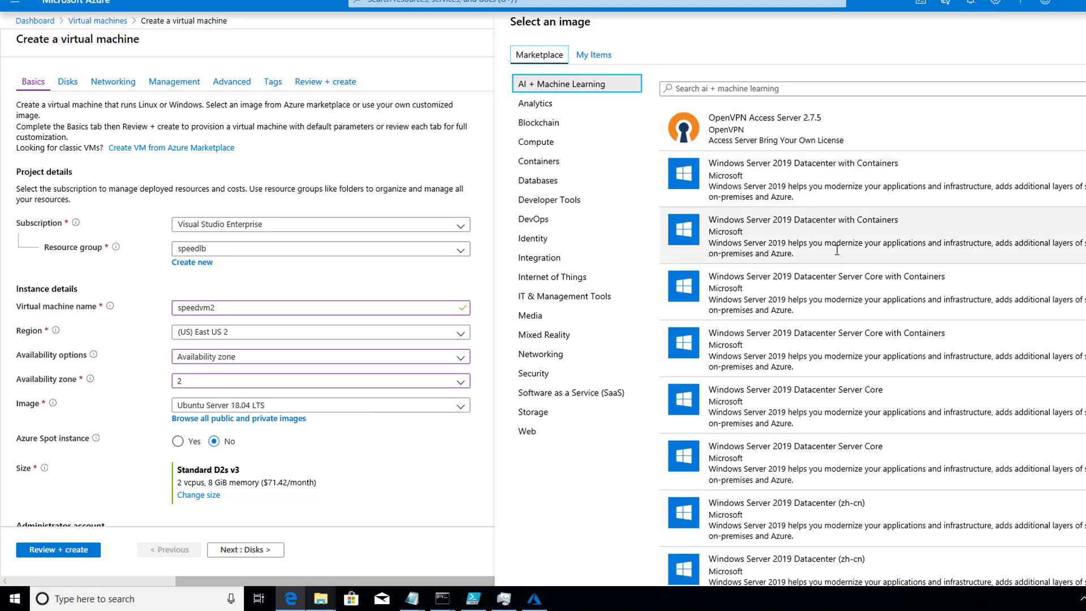
scroll(844, 378, "down", 2)
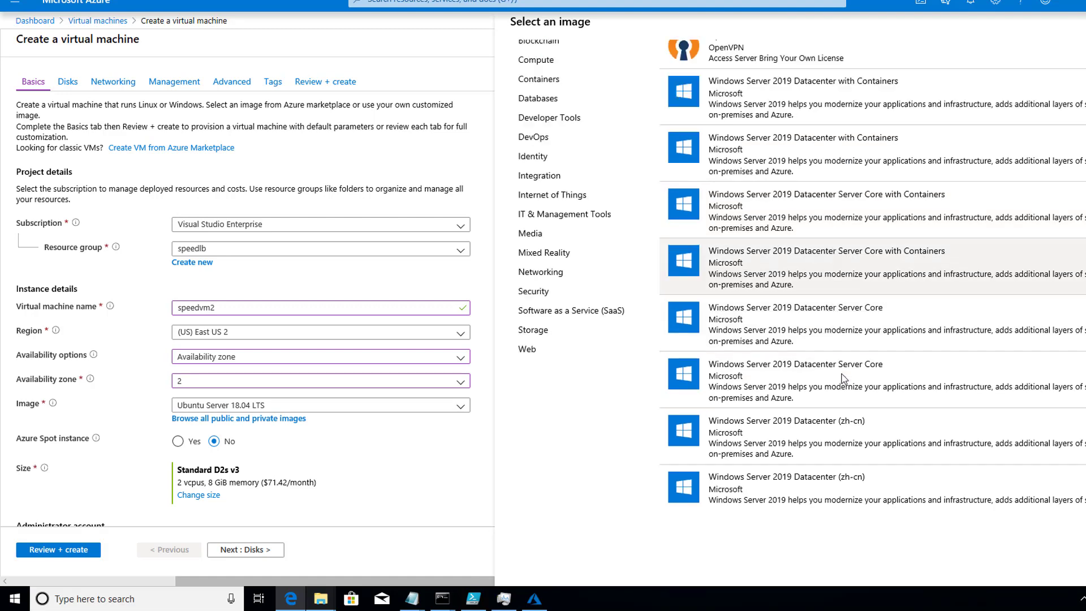
scroll(844, 378, "down", 8)
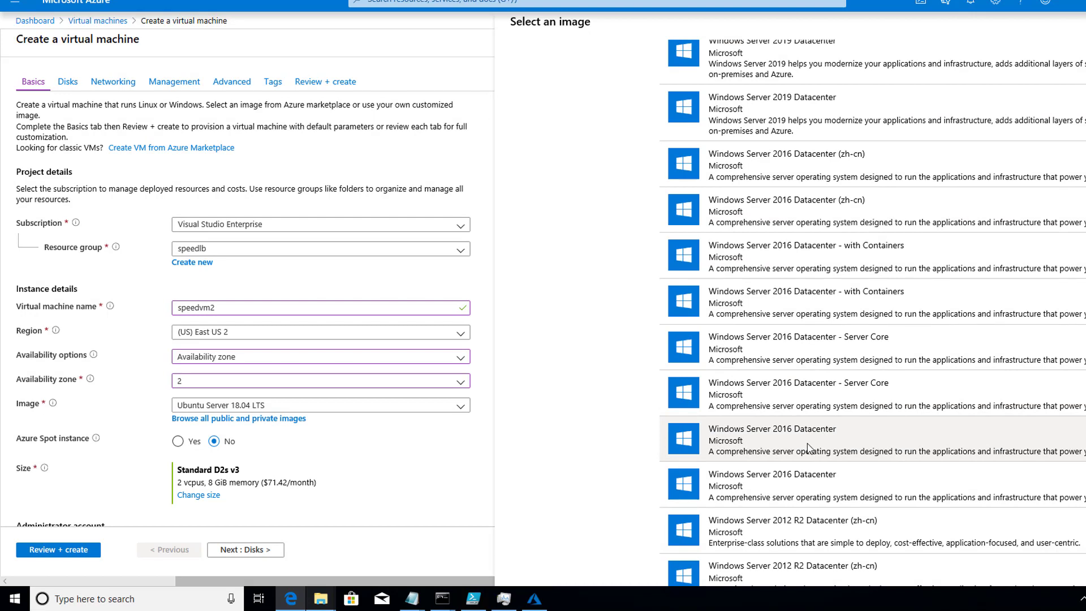
left_click(808, 447)
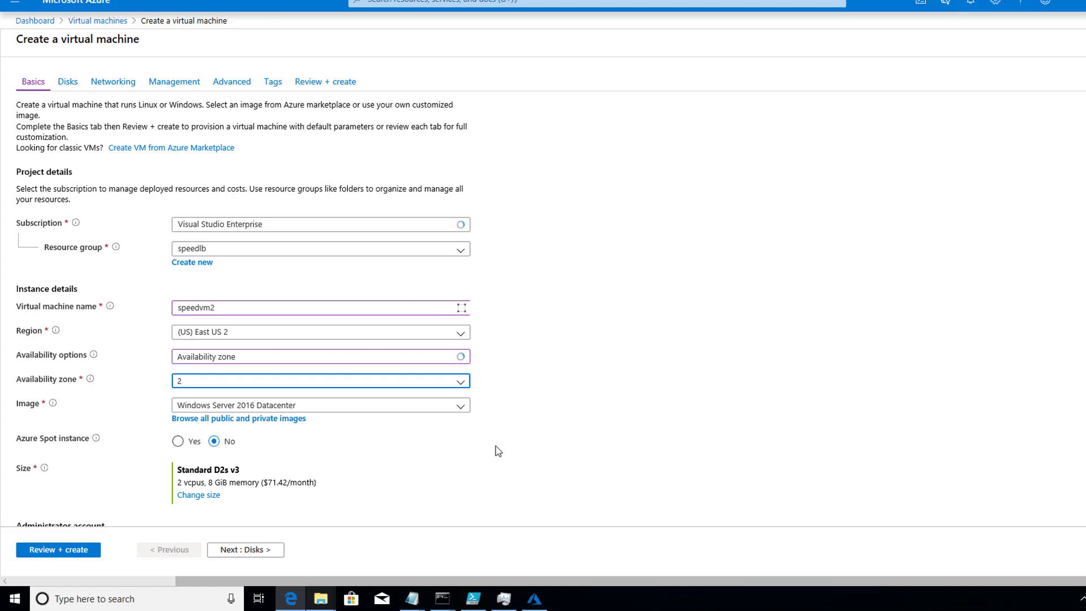
- Change the virtual machine's size to D2s_v3
scroll(495, 446, "down", 4)
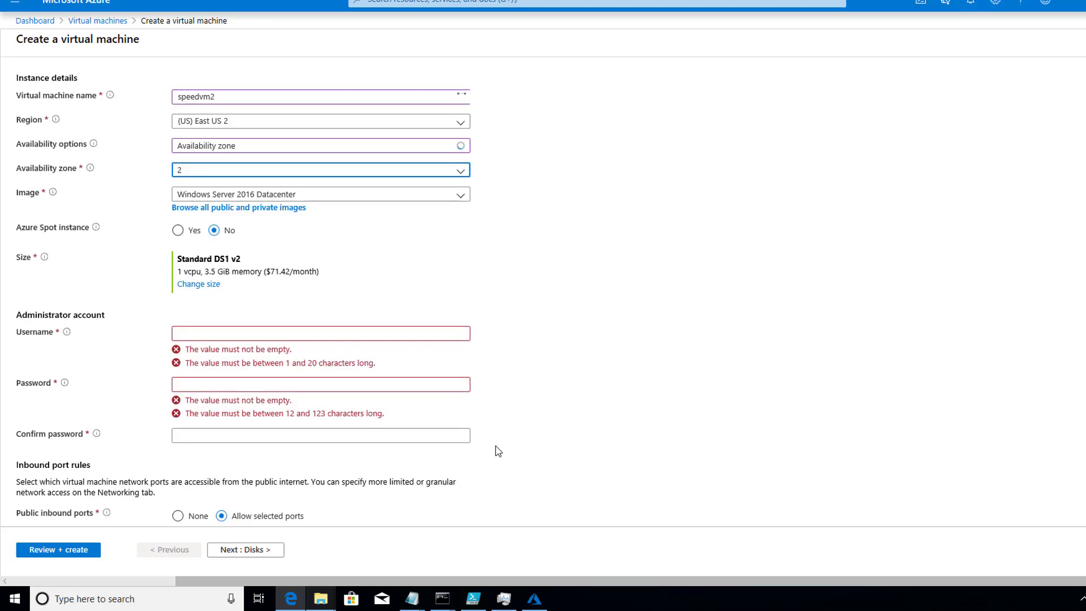
left_click(201, 287)
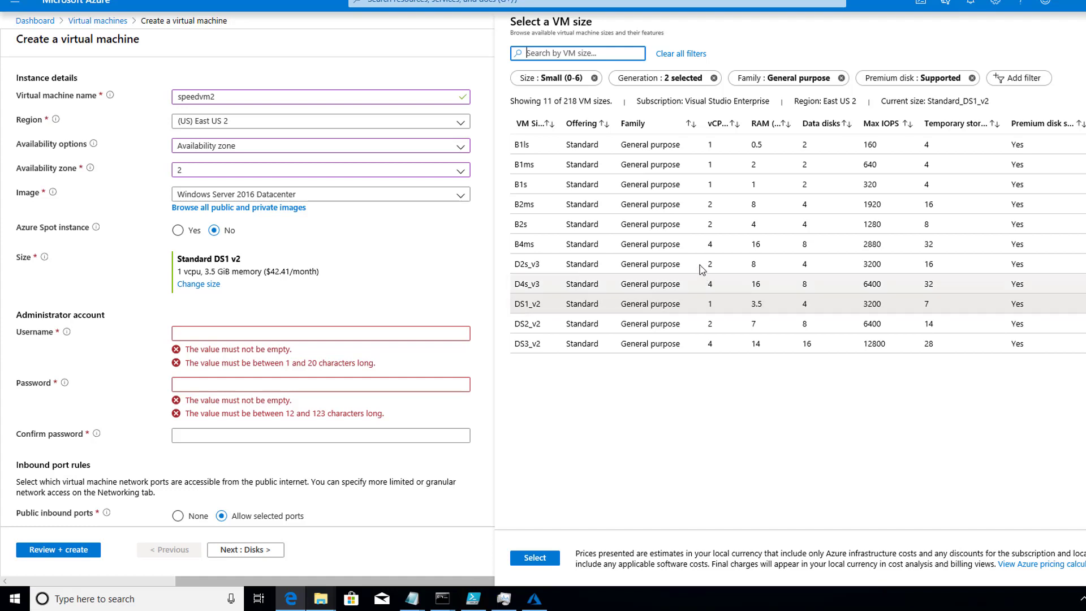
left_click(662, 263)
left_click(549, 559)
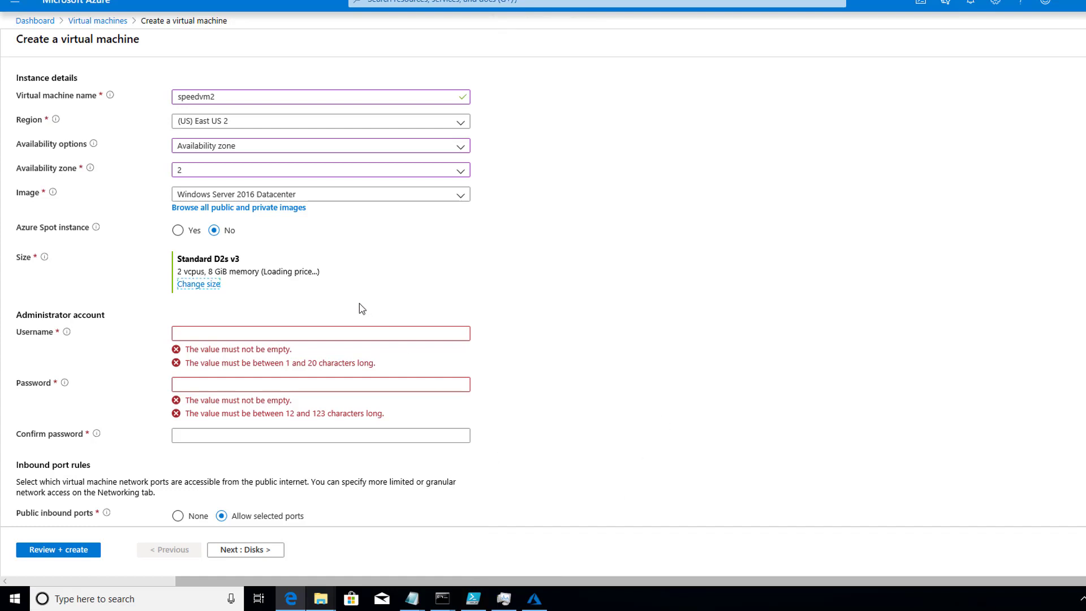
- Set the administrator username to speed, then enter and confirm the account password
left_click(236, 338)
type("speed")
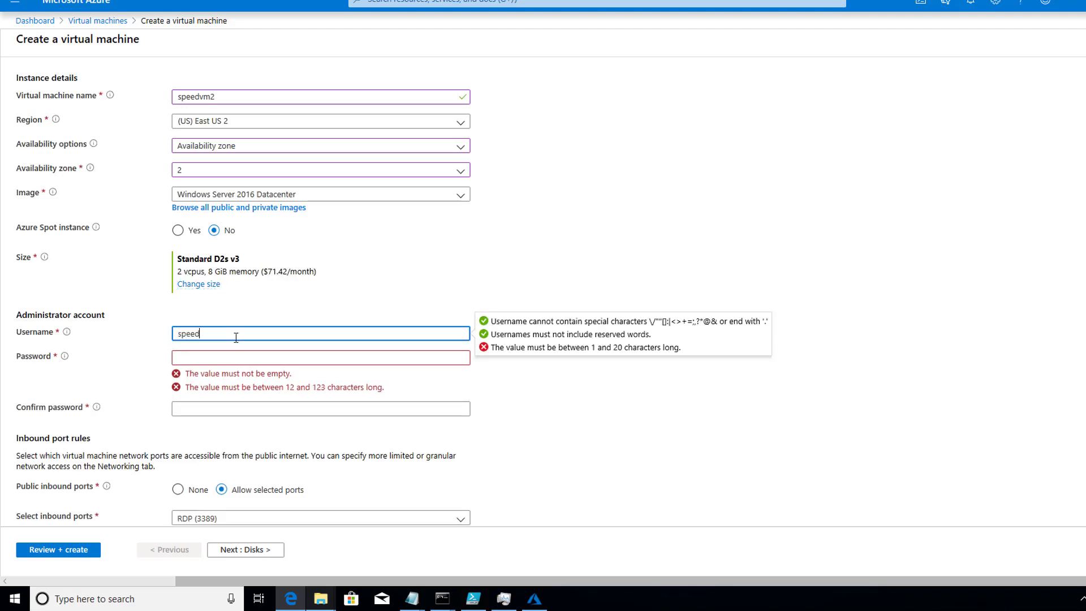
key("Tab")
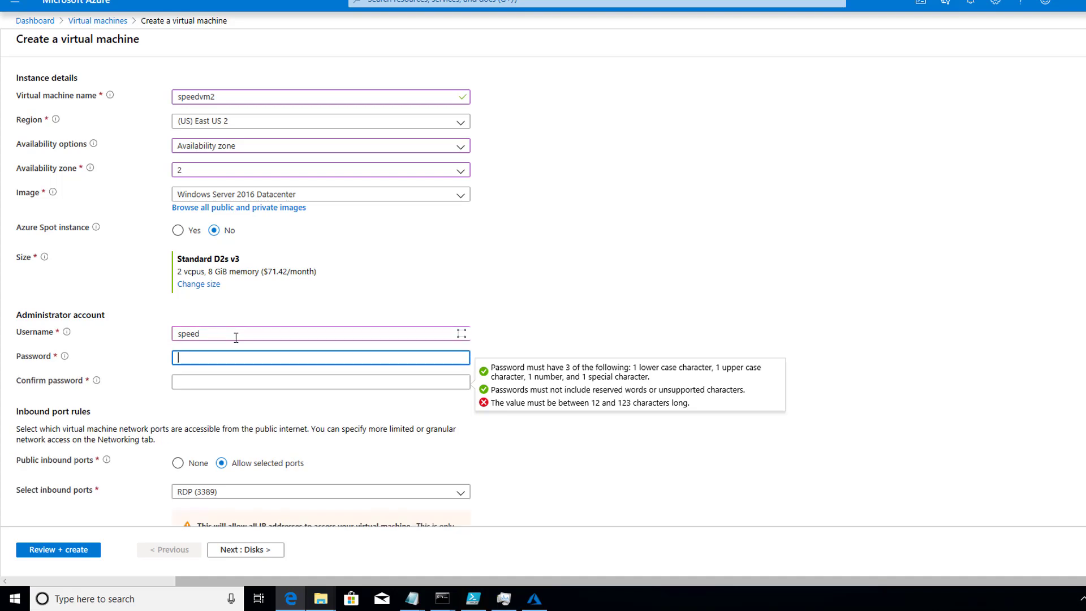
type("************")
key("Tab")
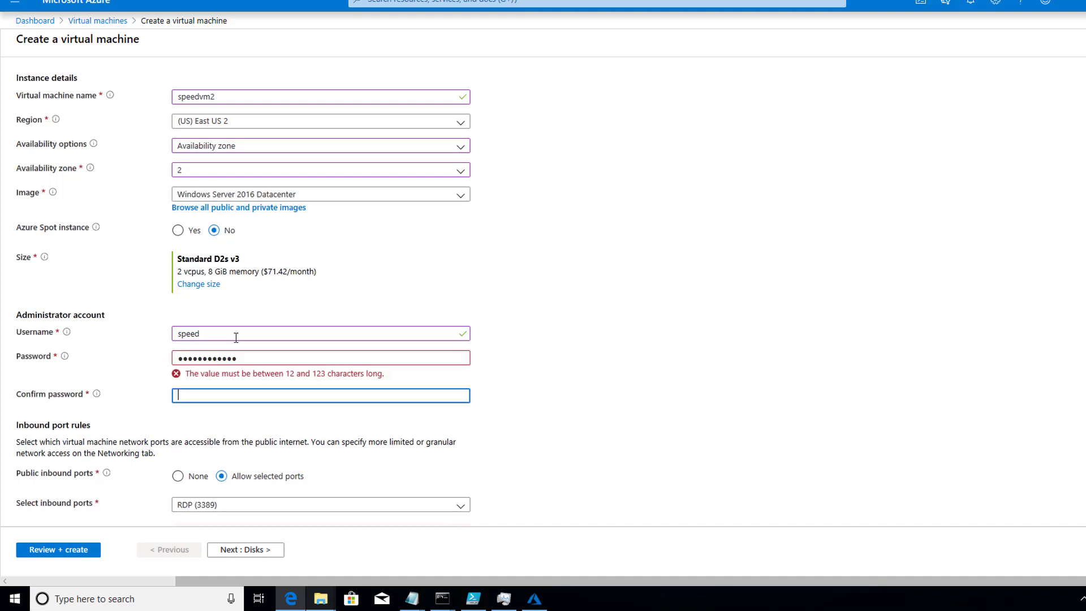
type("*******")
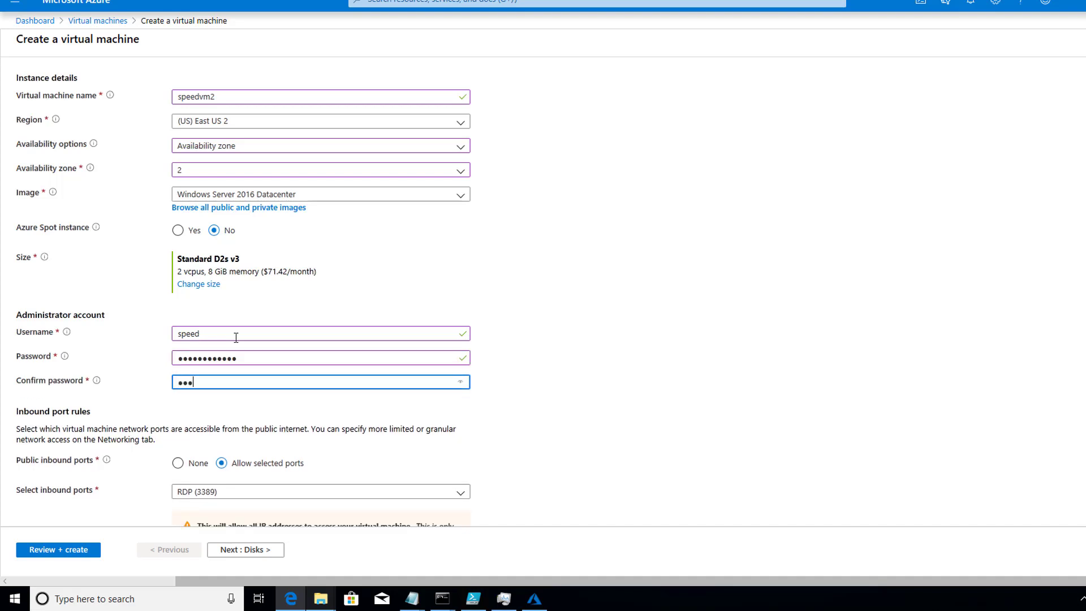
type("*****")
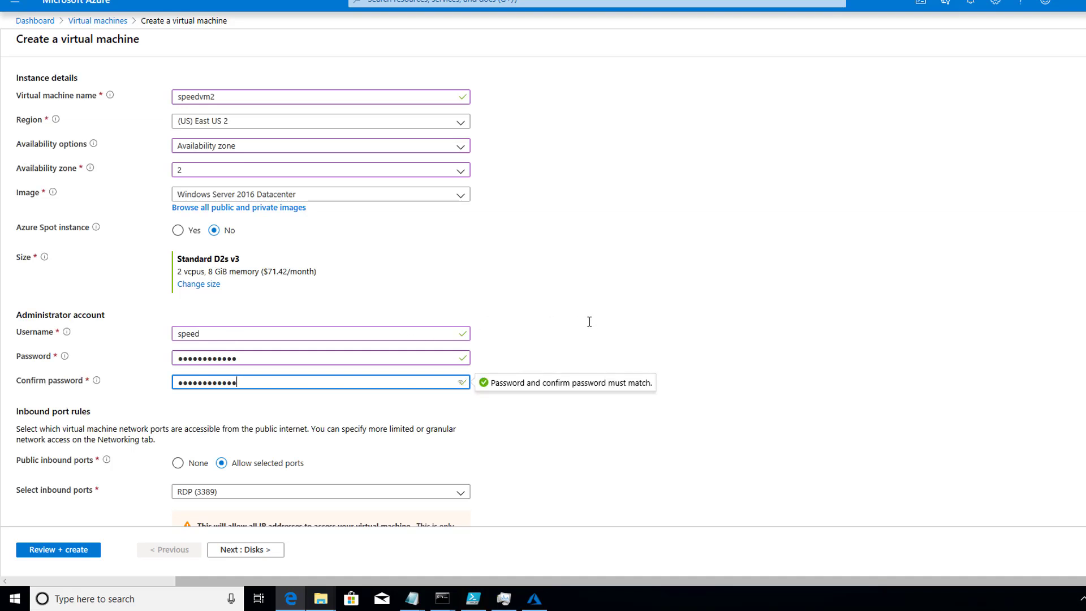
- Check the inbound port rules and the summary, then set the NIC network security group to Advanced in the networking settings
scroll(589, 322, "down", 3)
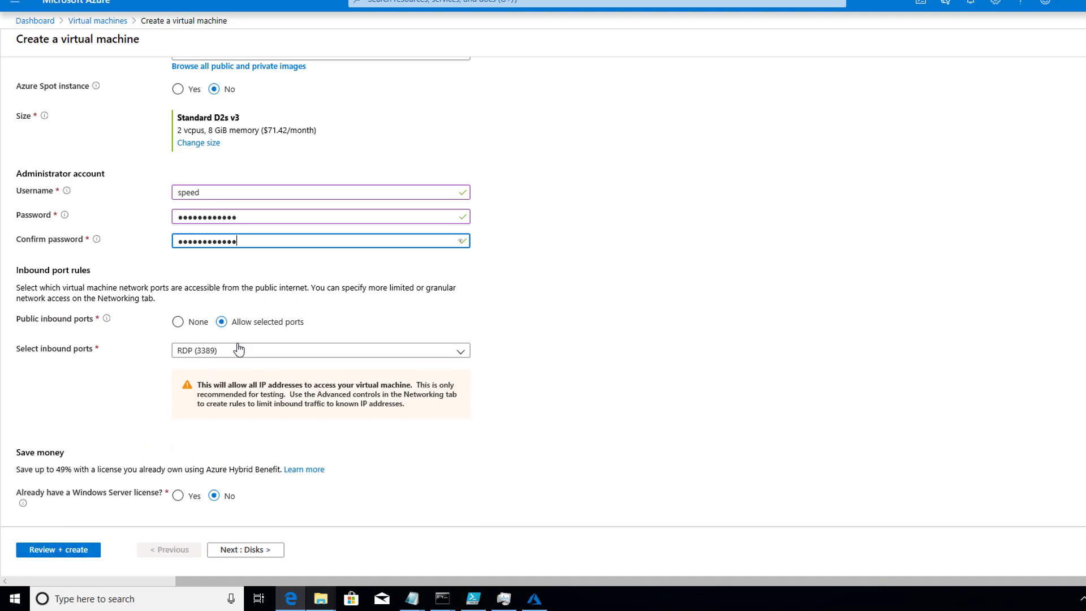
left_click(74, 551)
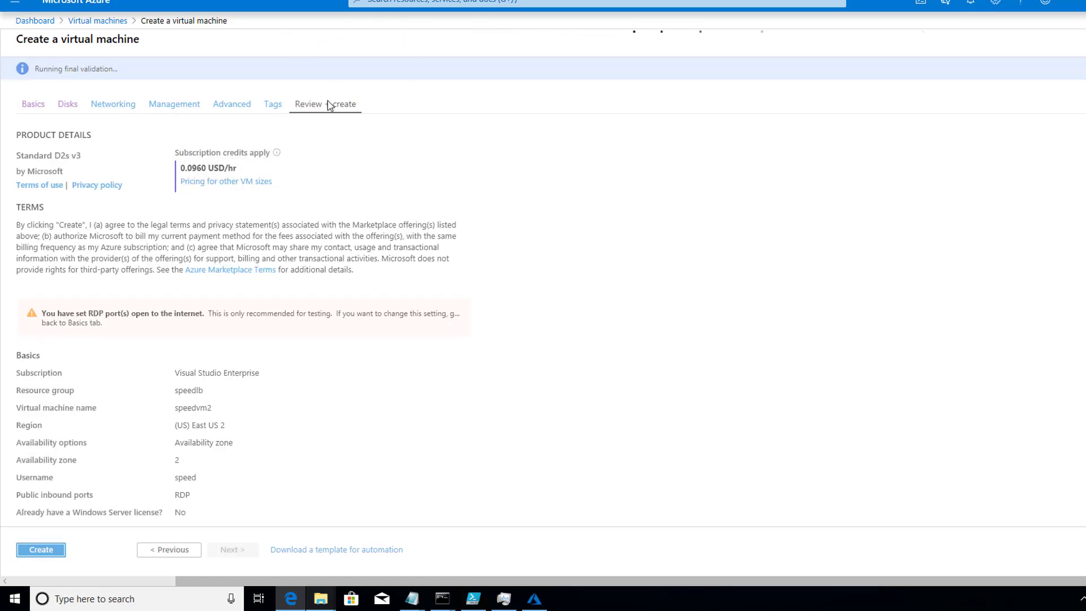
left_click(111, 105)
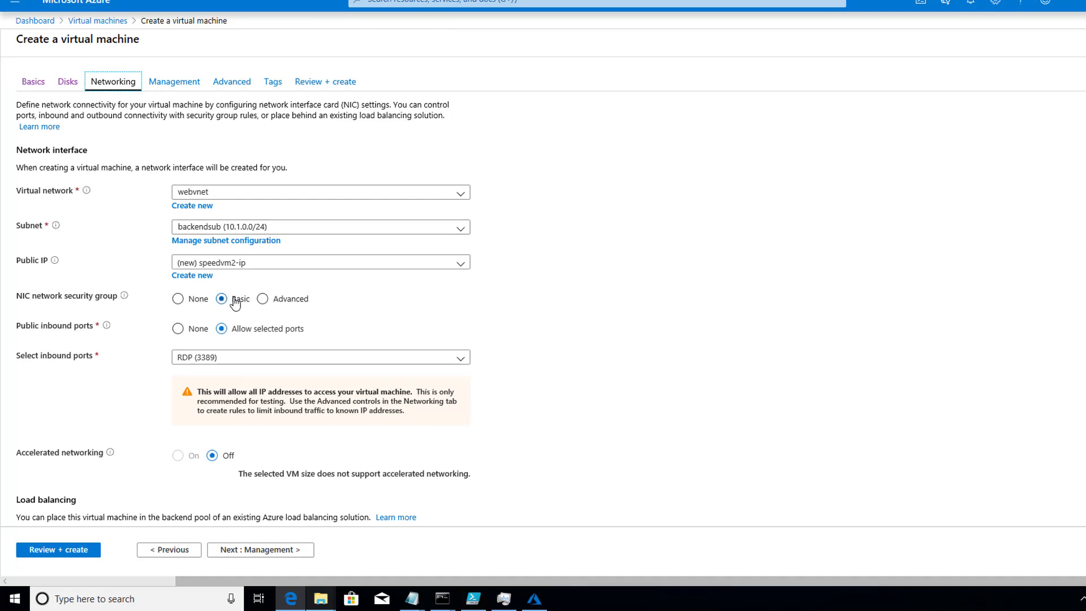
left_click(262, 300)
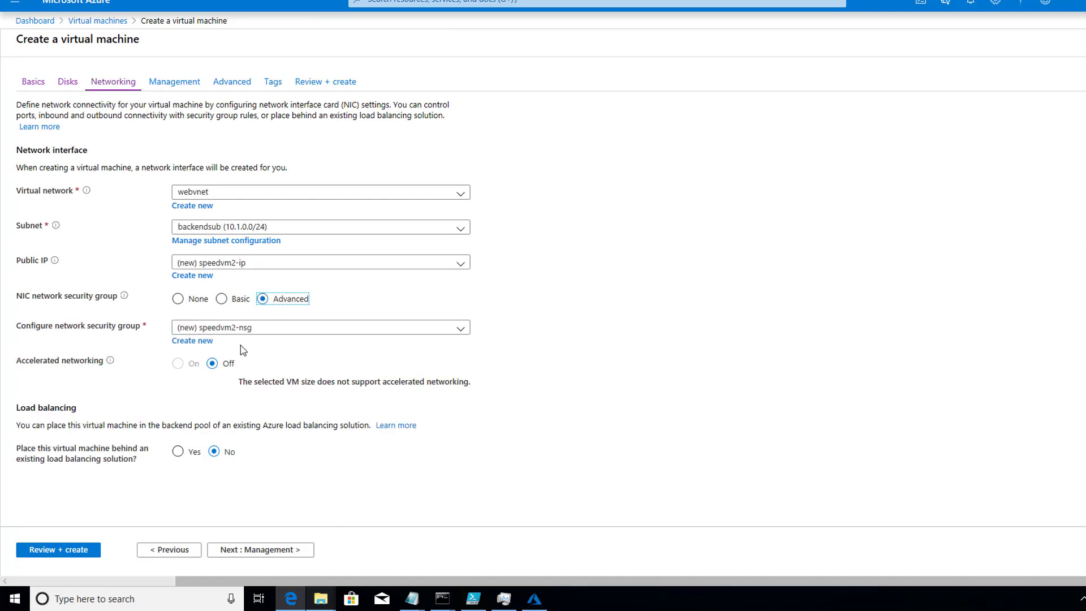
- Configure a new network security group named speedvm2-nsg for the virtual machine, keeping its default inbound RDP rule
left_click(466, 334)
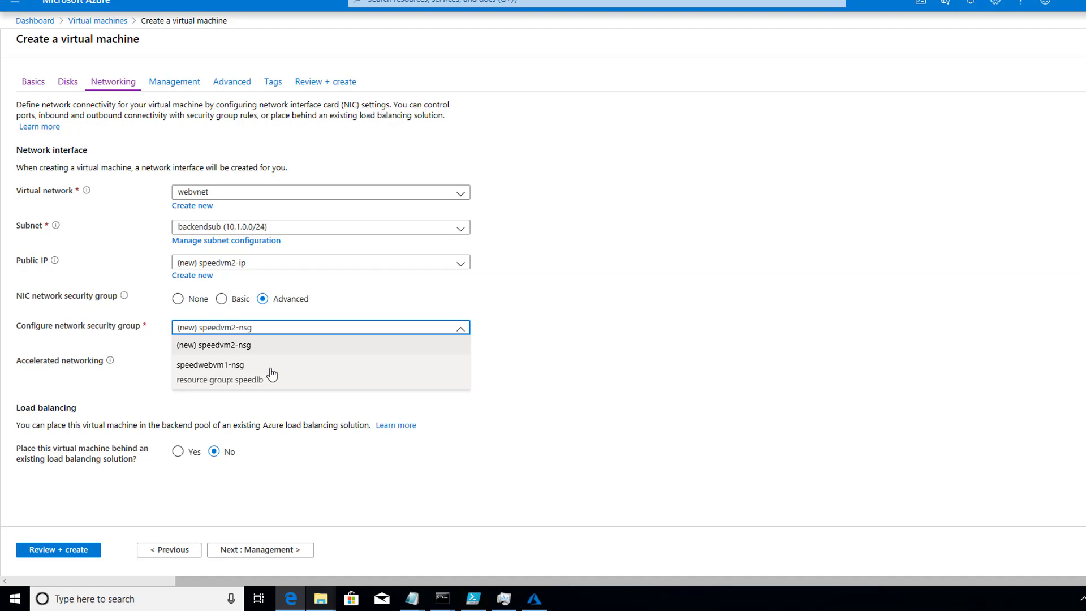
left_click(624, 312)
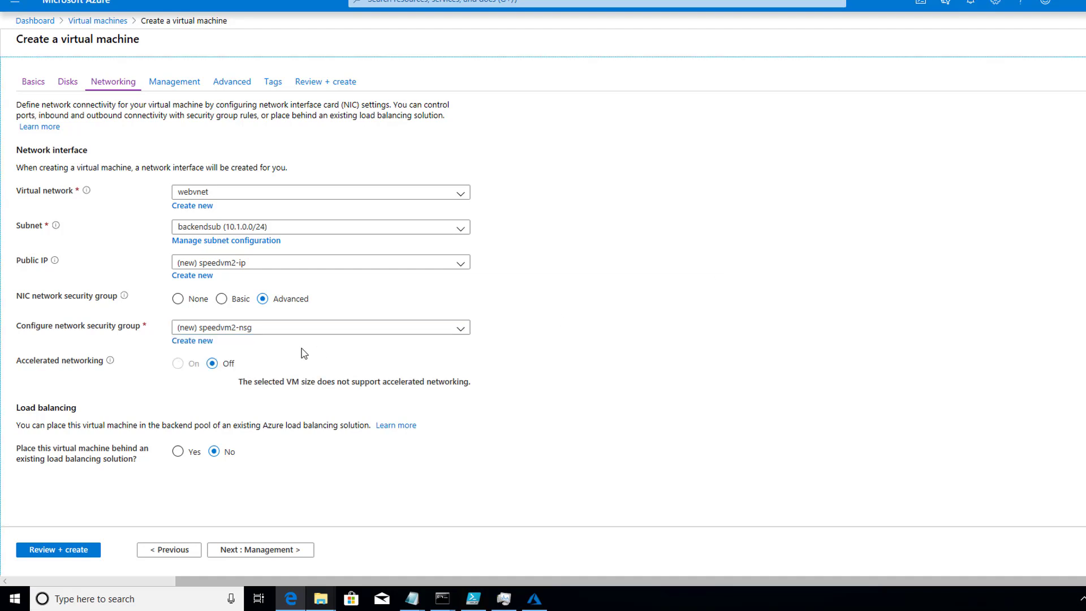
left_click(206, 342)
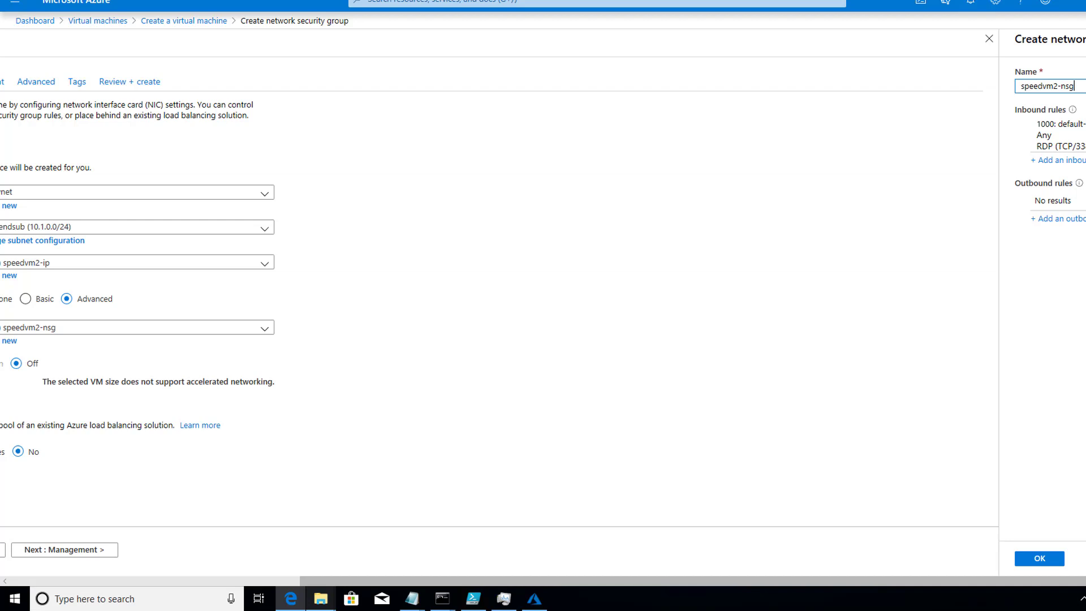
left_click(1038, 560)
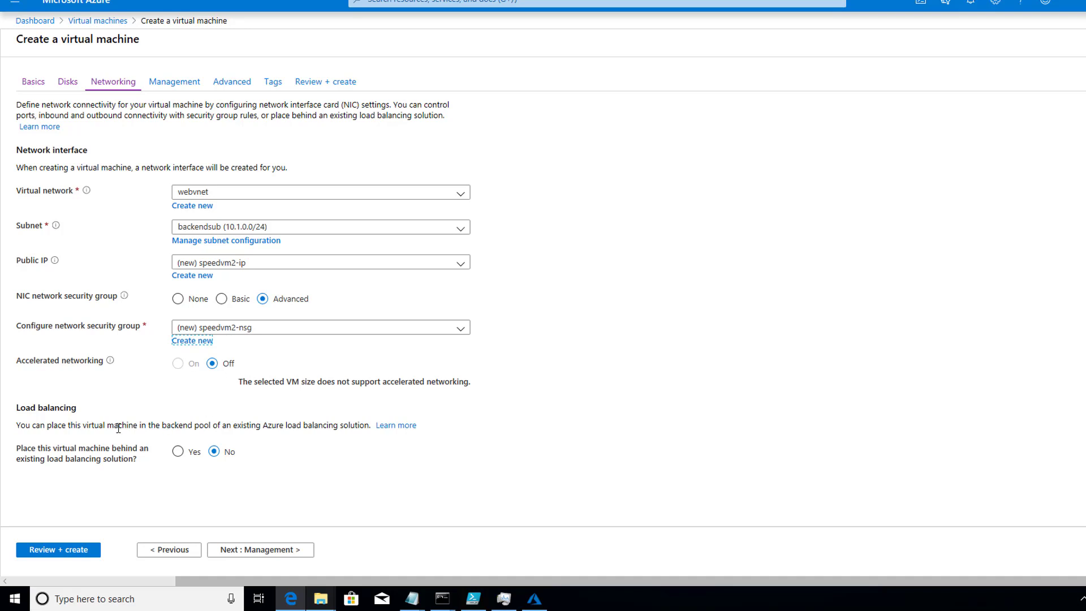
- Place the virtual machine behind the existing Azure load balancer speedlb, using the backend pool webbackend
left_click(179, 451)
scroll(651, 412, "down", 2)
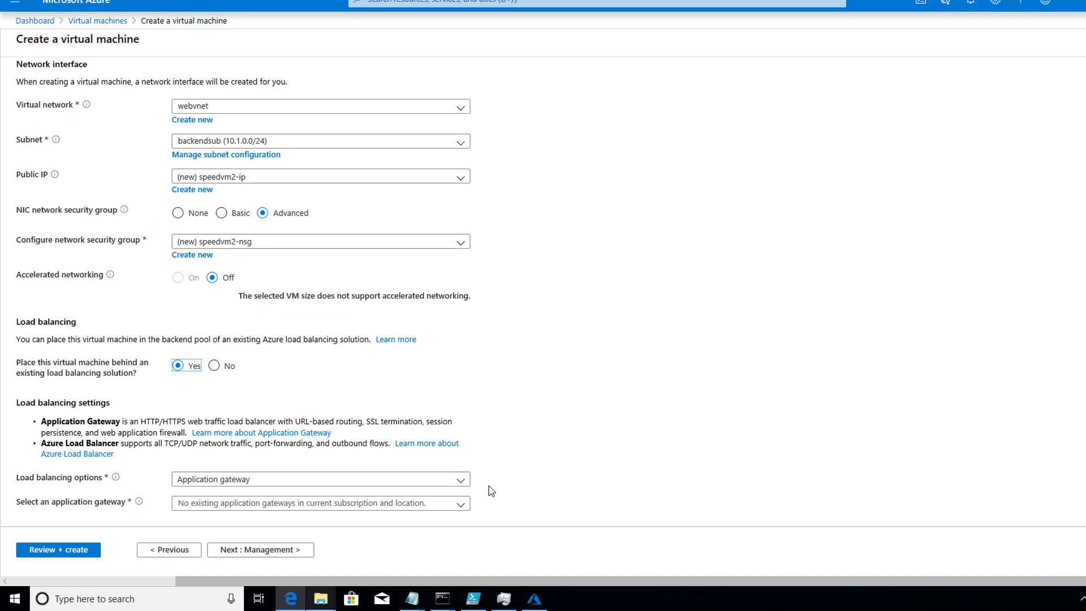
left_click(462, 480)
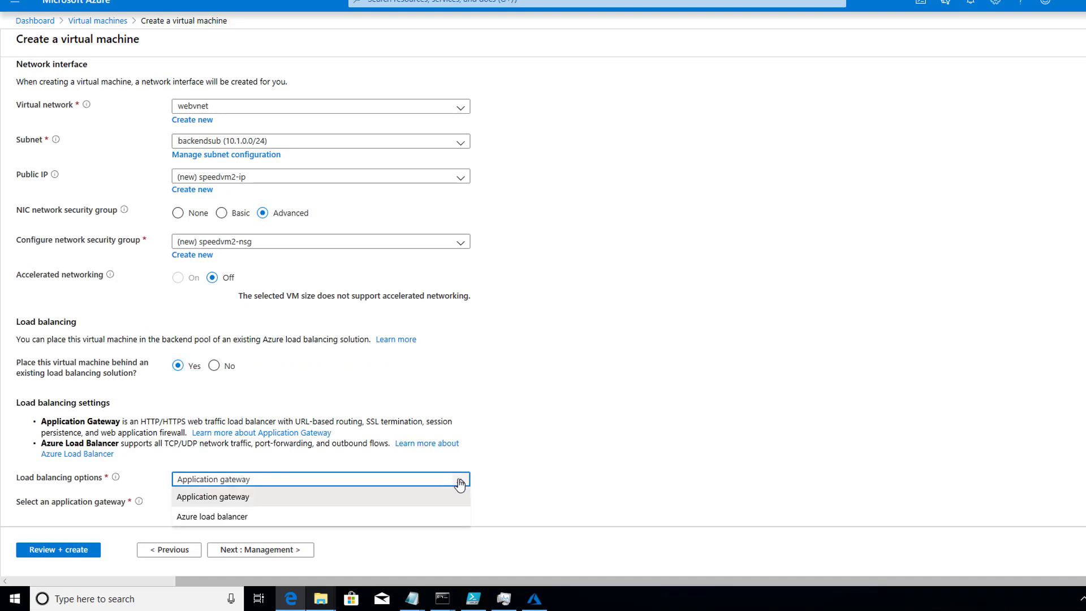
left_click(226, 520)
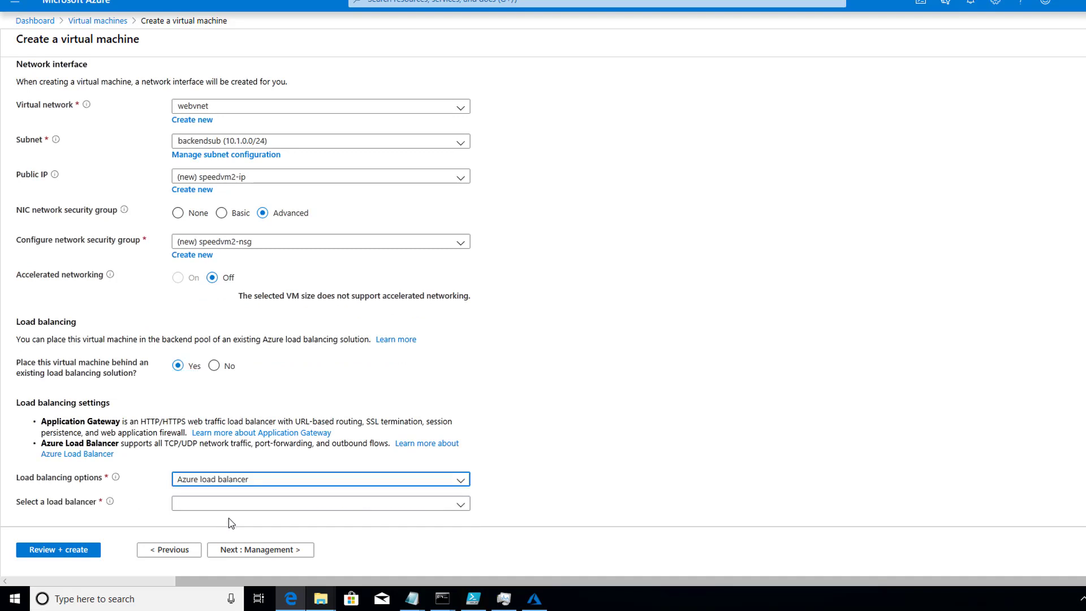
left_click(462, 509)
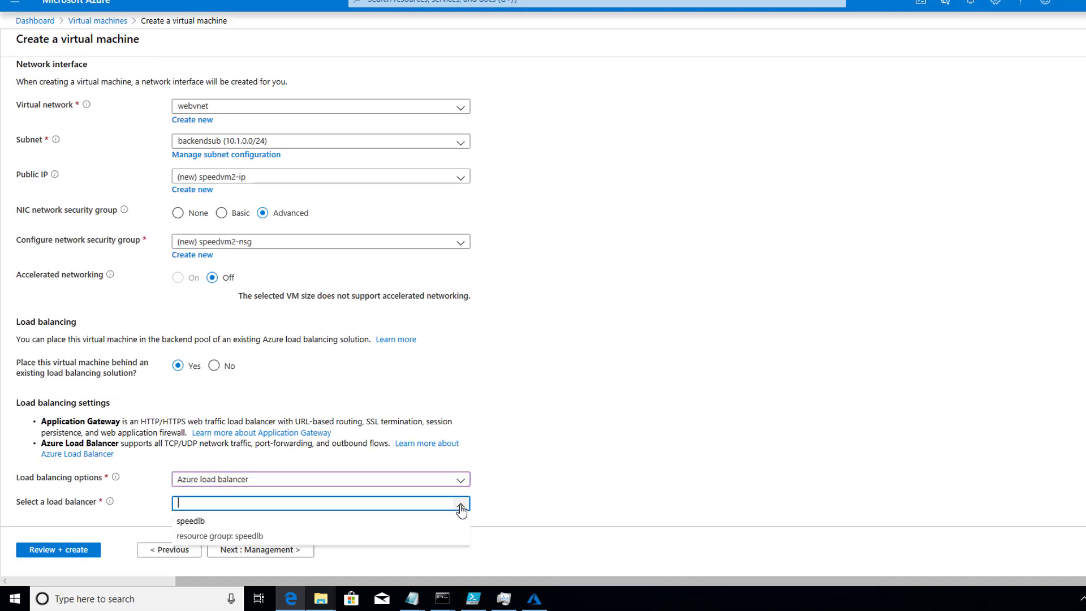
left_click(231, 534)
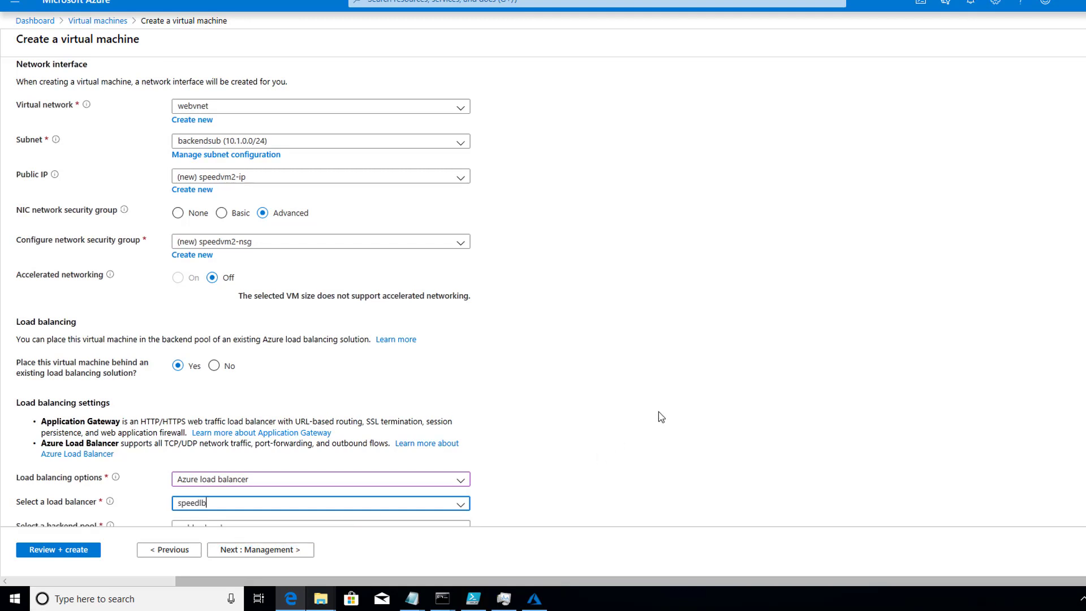
scroll(660, 417, "down", 1)
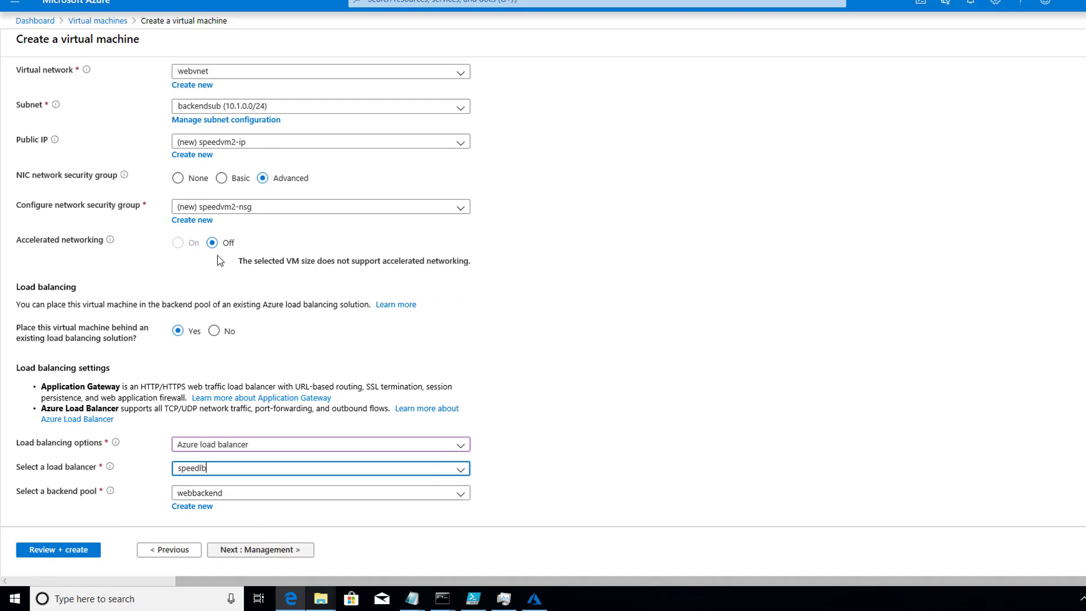
- Turn off boot diagnostics in the management settings and clear the auto-shutdown notification email
left_click(261, 550)
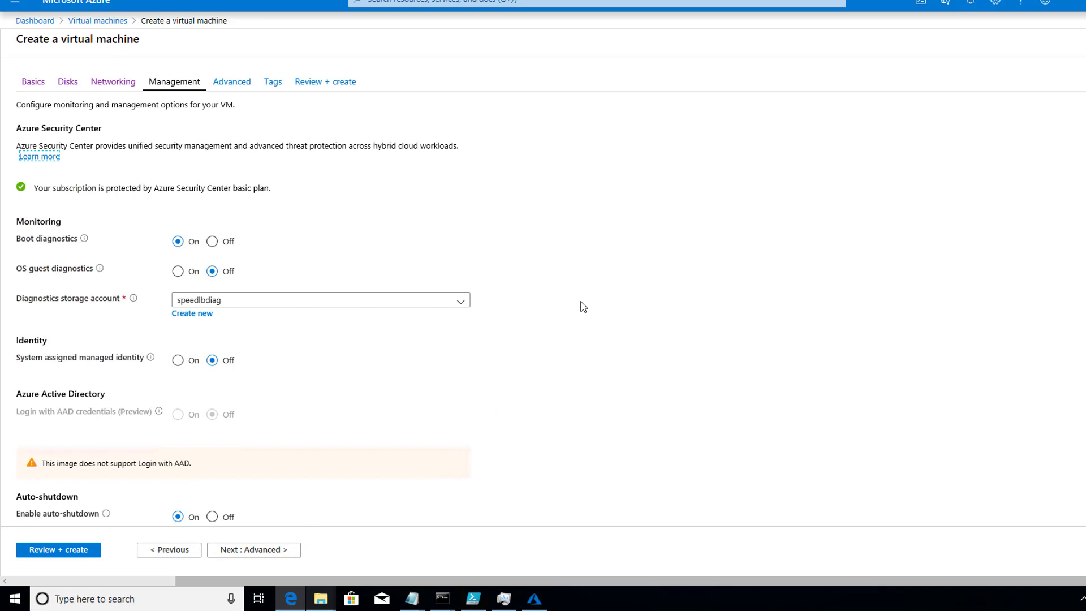
left_click(213, 242)
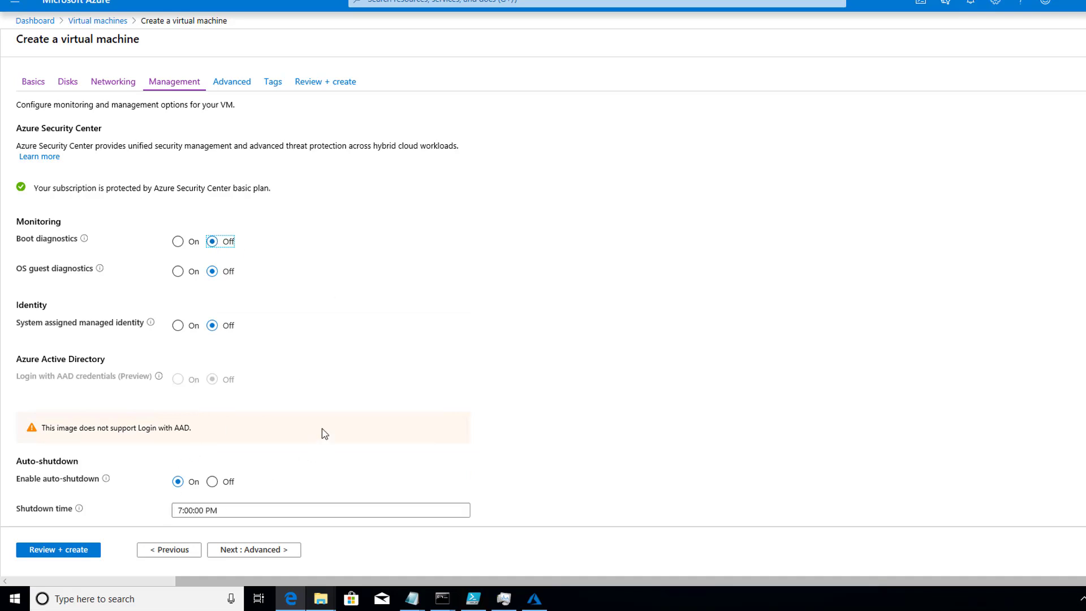
scroll(322, 429, "down", 3)
left_click(316, 399)
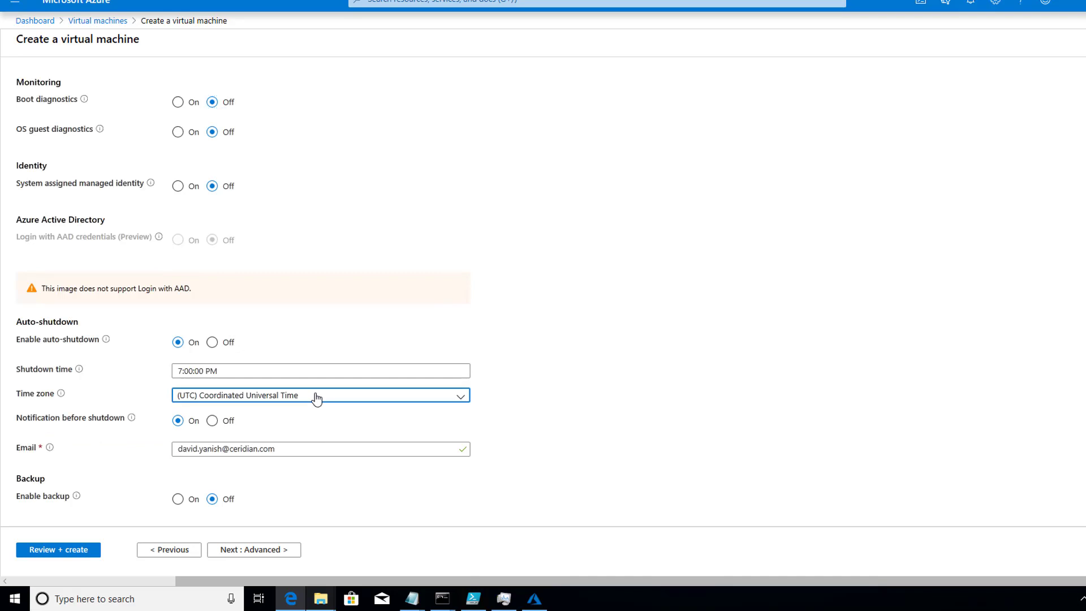
triple_click(288, 449)
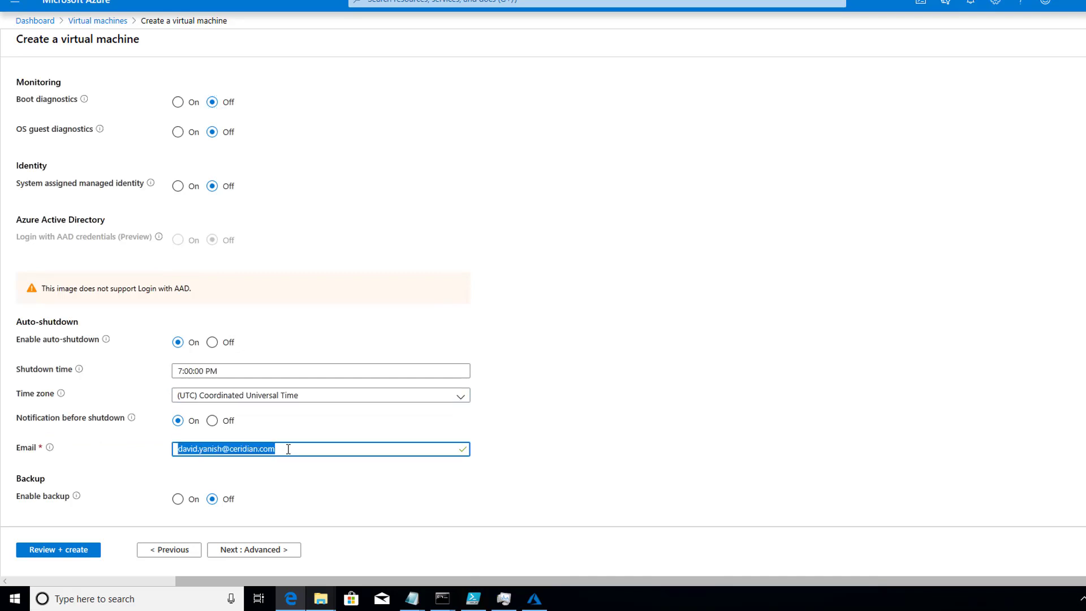
key("BackSpace")
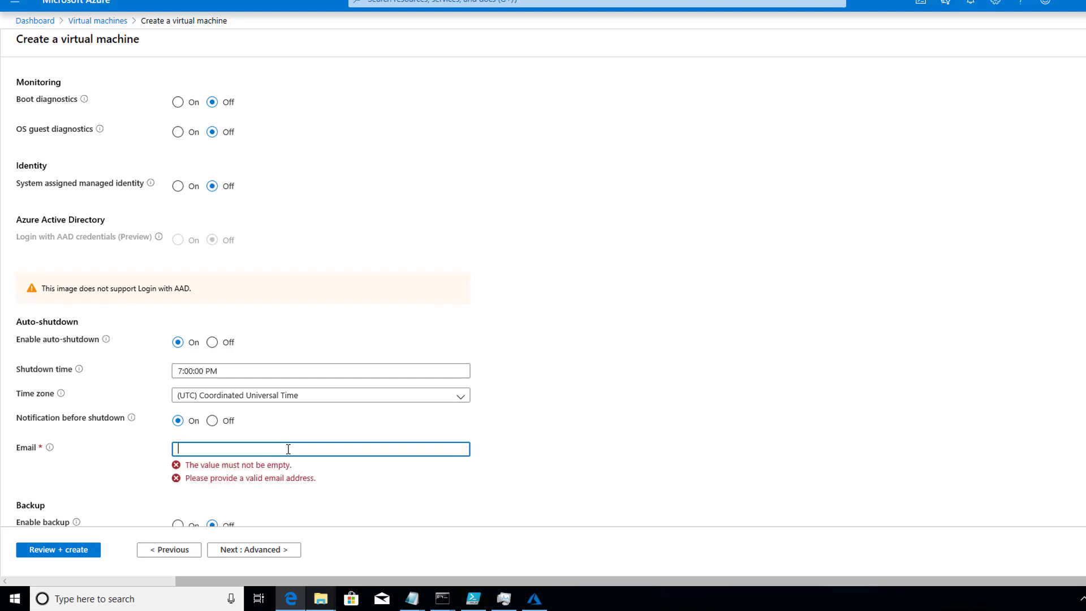
- Set the auto-shutdown time zone to (UTC-05:00) Eastern Time (US & Canada) and turn off the notification before shutdown
left_click(456, 402)
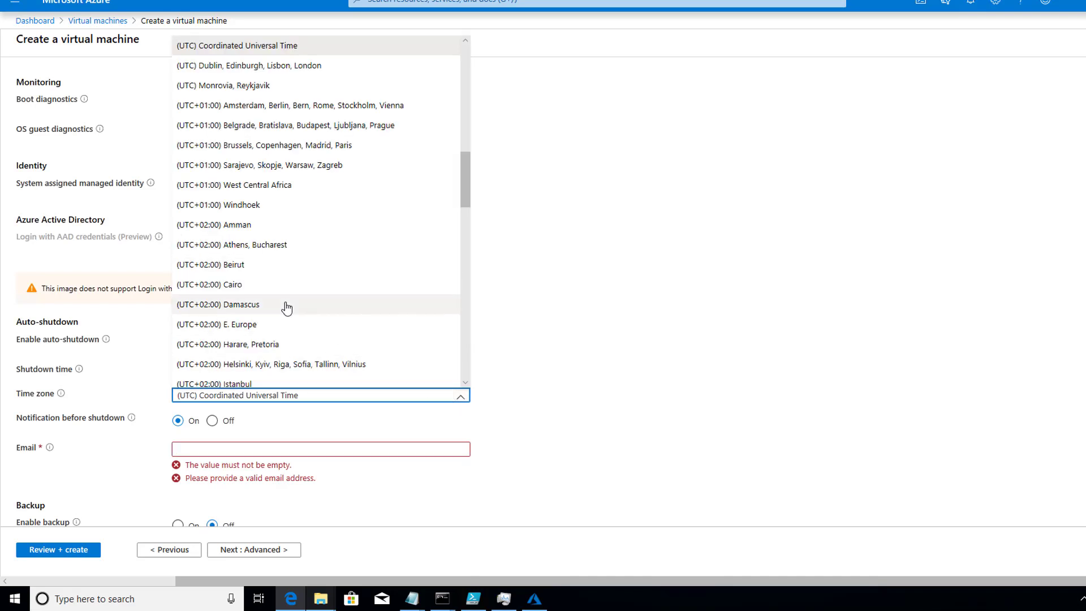
scroll(286, 305, "down", 2)
scroll(286, 308, "down", 4)
scroll(286, 308, "up", 6)
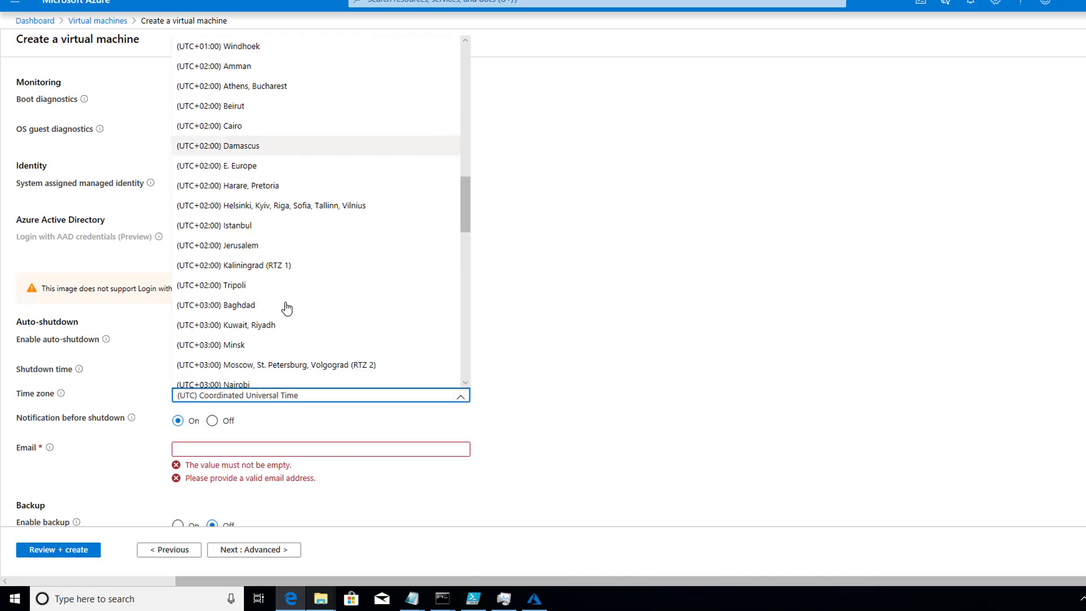
scroll(286, 308, "up", 8)
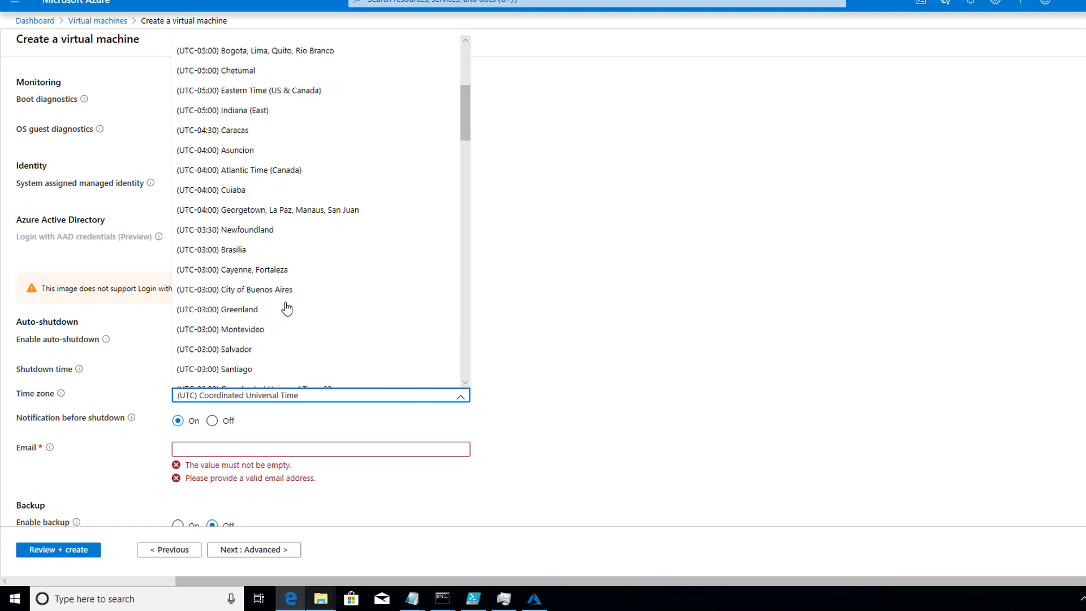
left_click(297, 96)
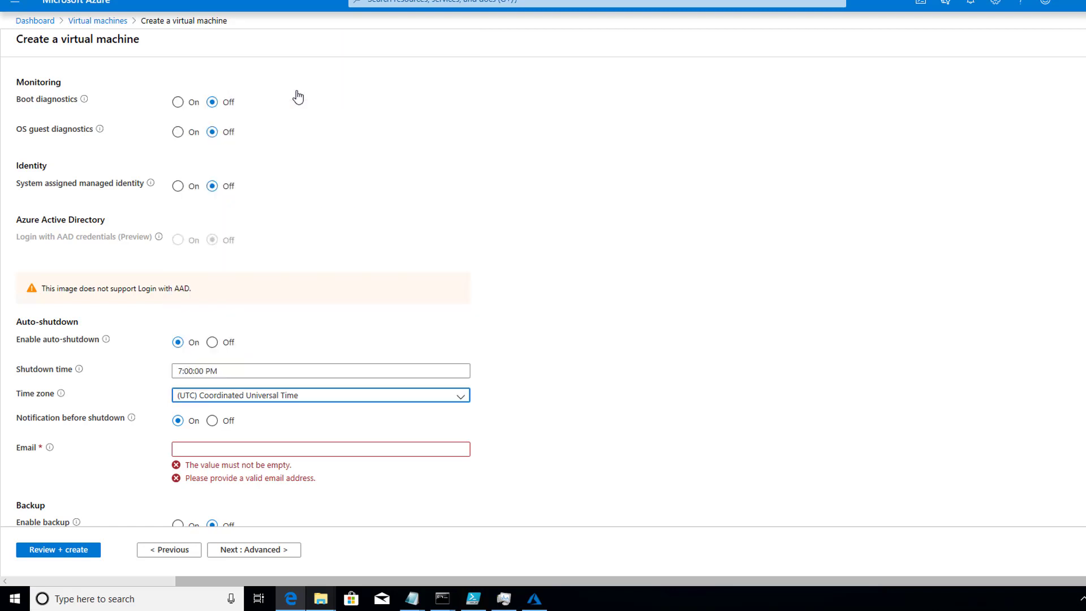
left_click(203, 447)
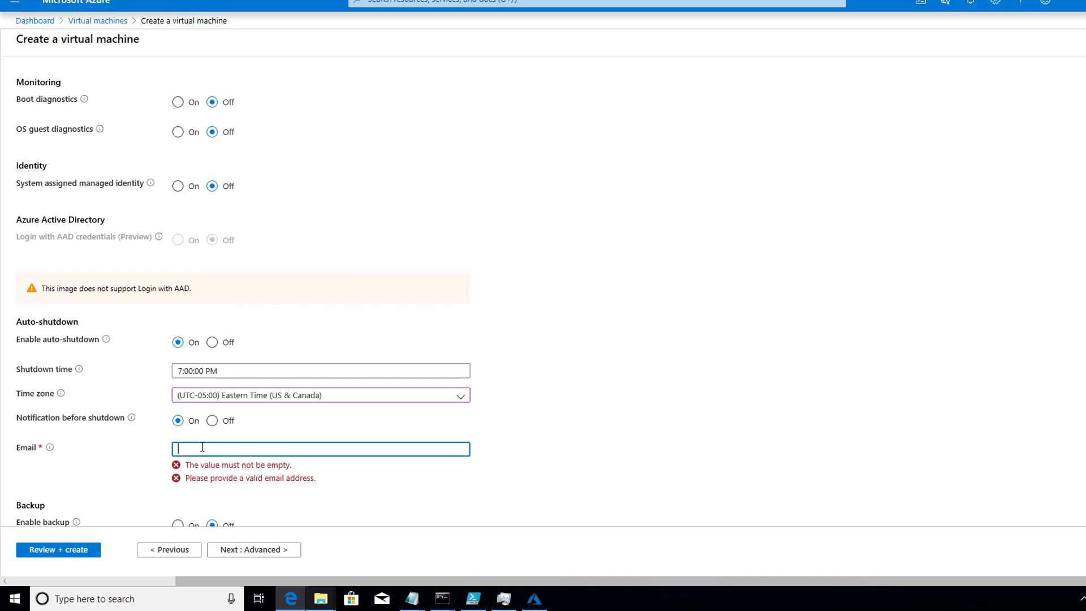
left_click(212, 420)
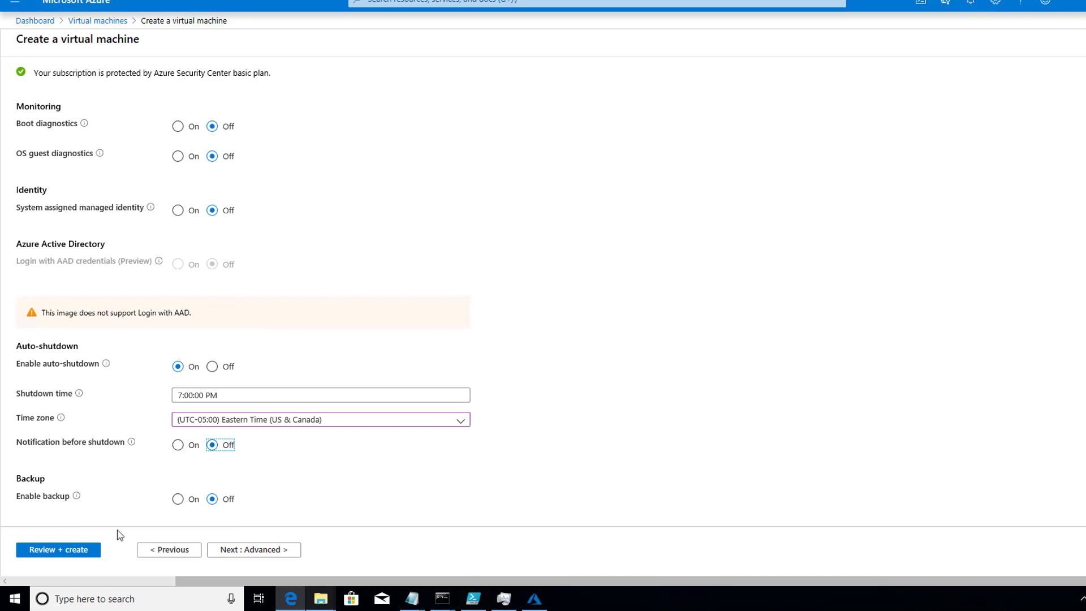
- Review the configuration of speedvm2, including its load balancing and management settings, and create the virtual machine
left_click(67, 552)
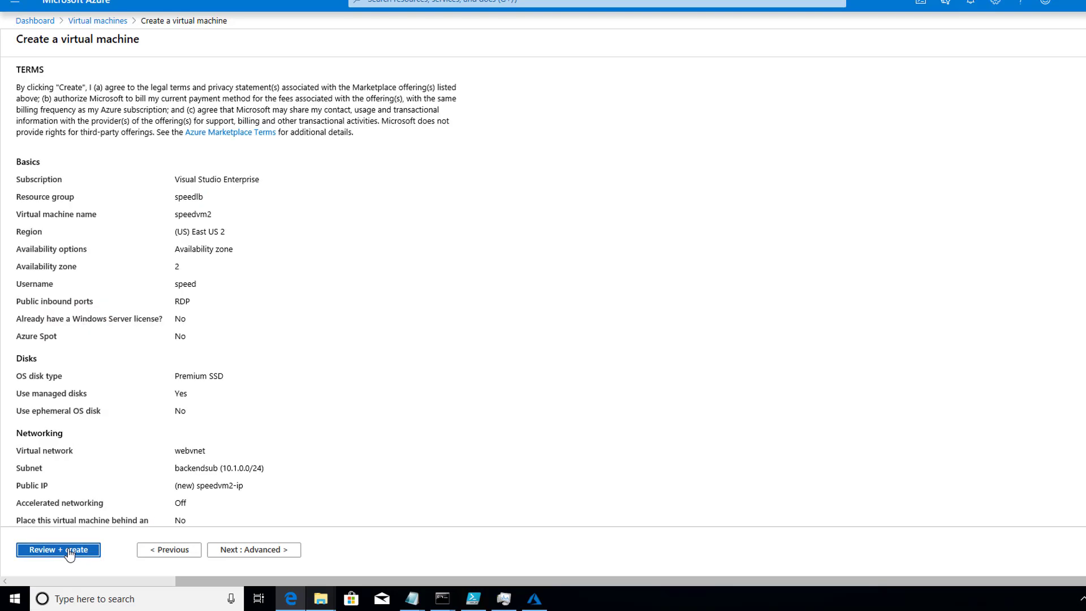
left_click(41, 550)
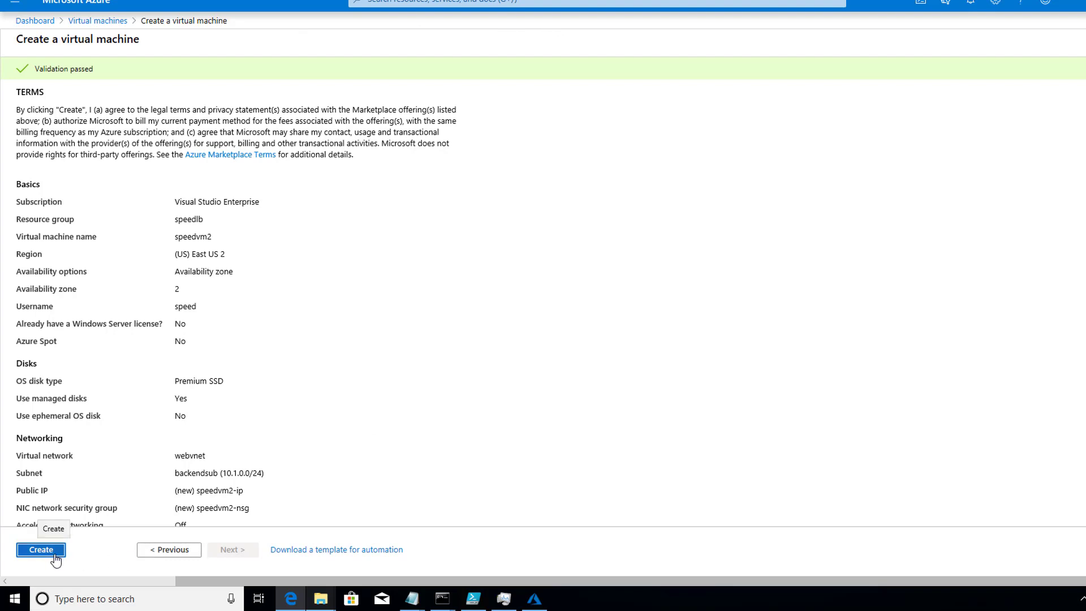
scroll(165, 452, "down", 5)
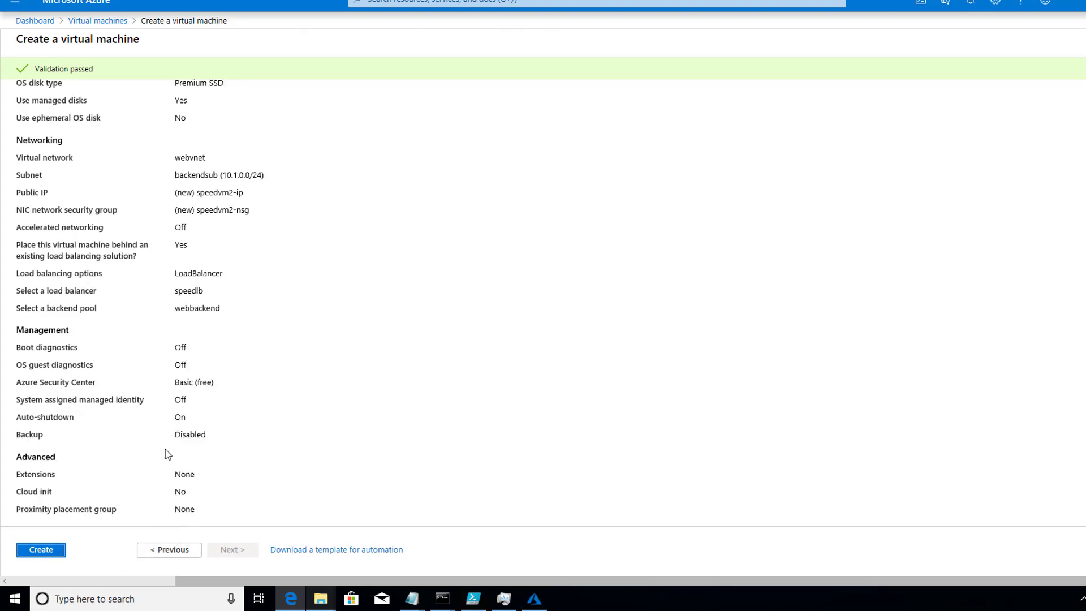
left_click(46, 557)
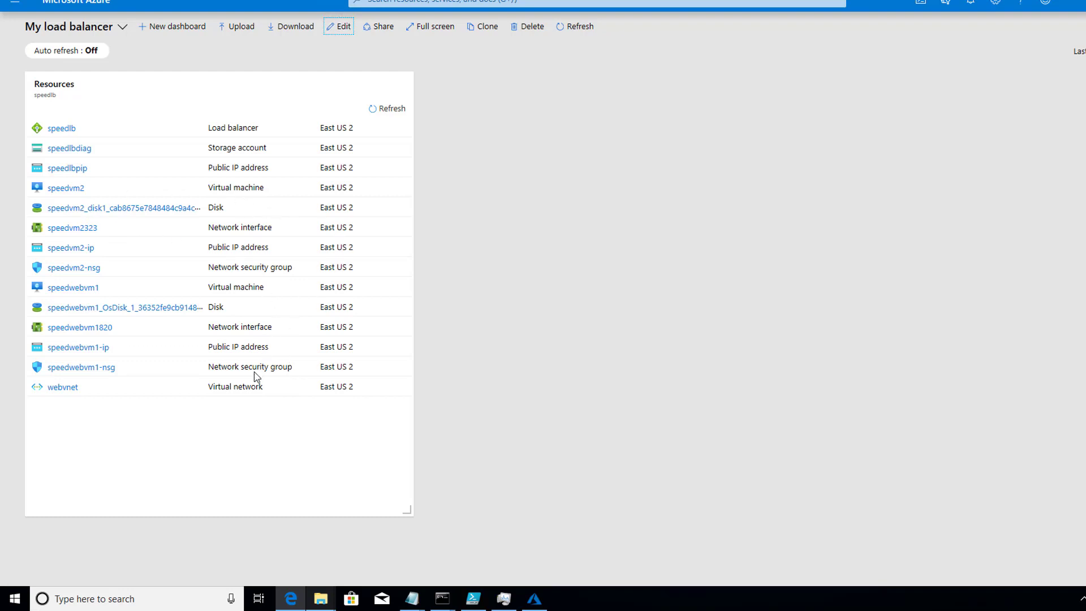
- Start a new inbound security rule in the network security group speedwebvm1-nsg with Service Tag as its source
left_click(91, 369)
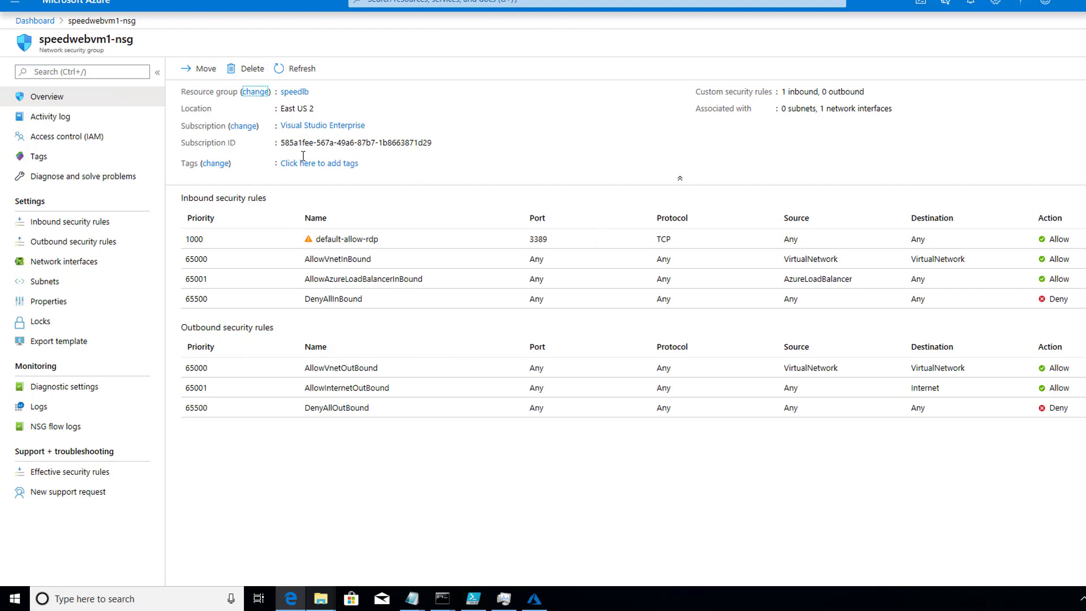
left_click(83, 225)
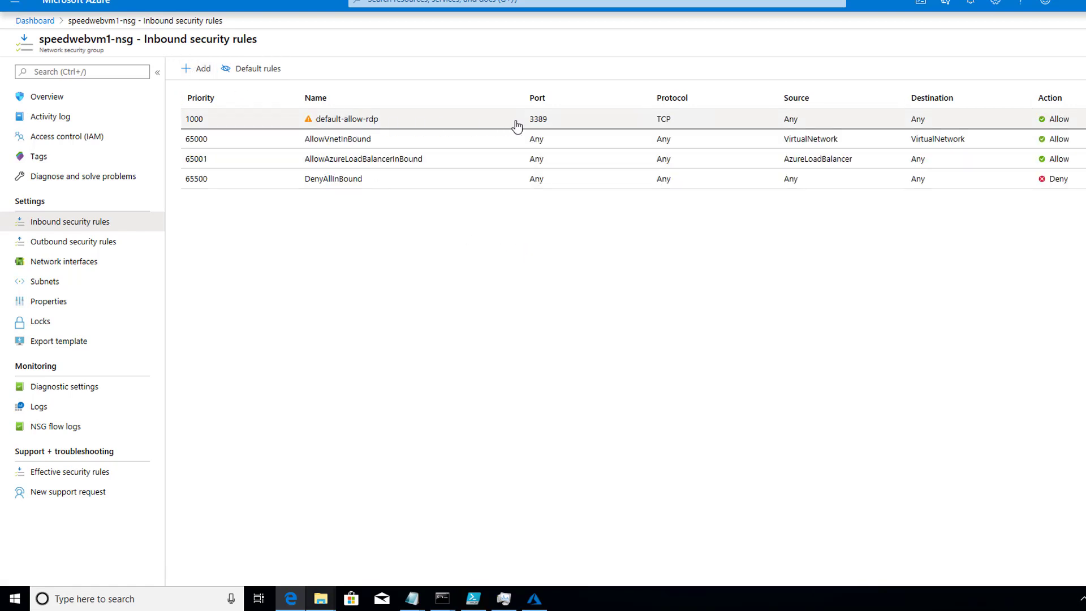
left_click(195, 69)
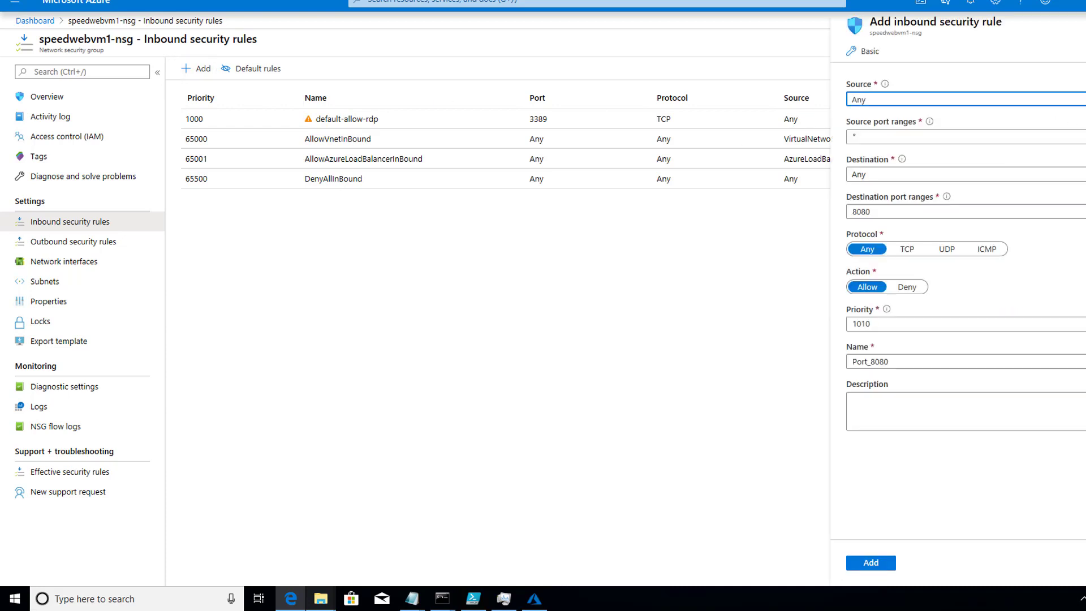
left_click(928, 99)
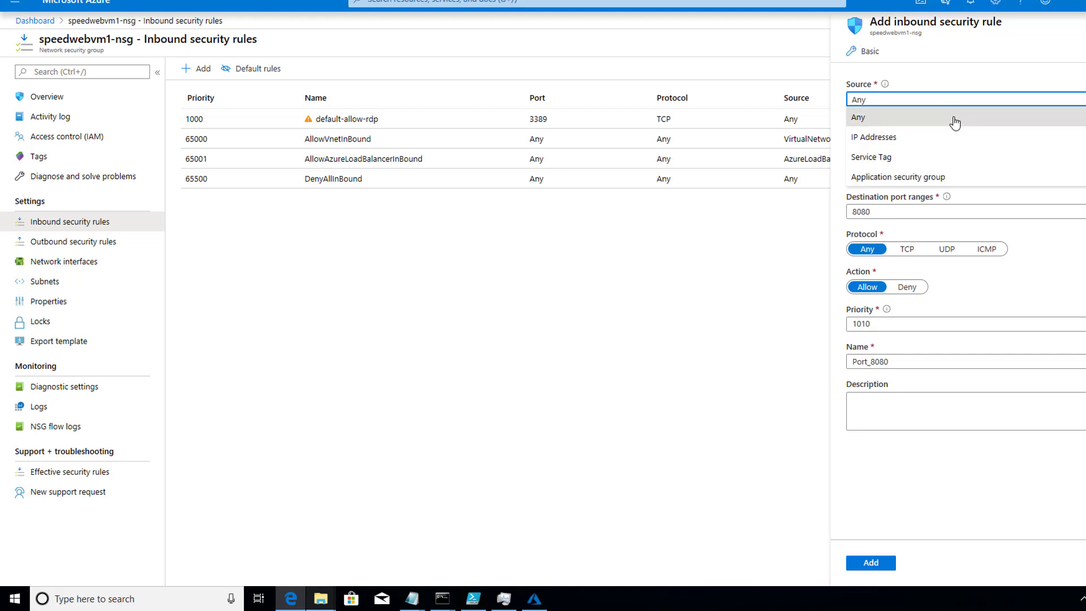
left_click(897, 158)
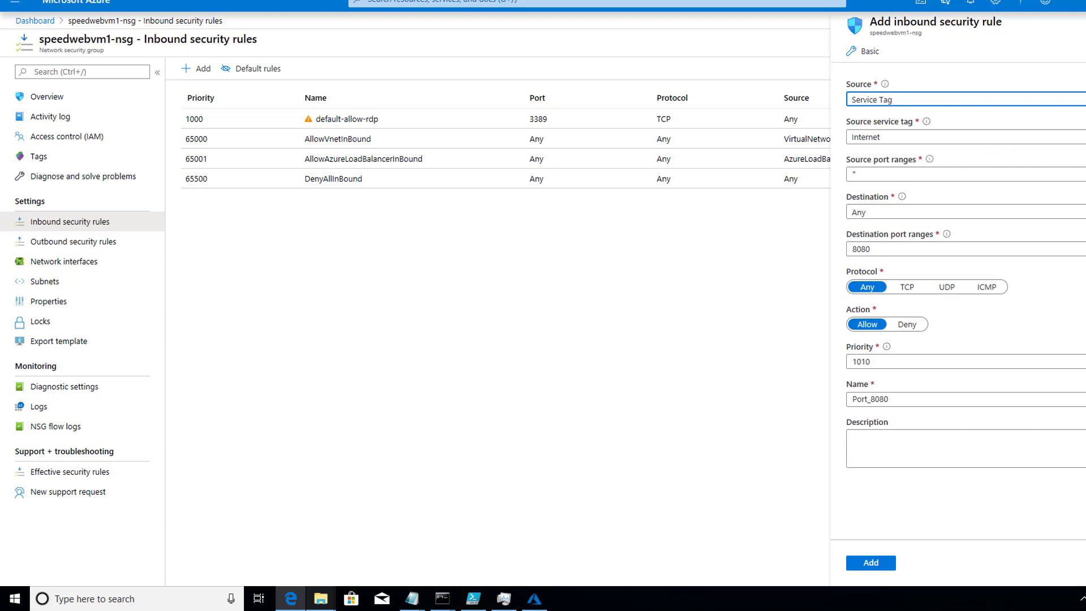
- Look through the available source service tags and select Internet for the new inbound rule
left_click(962, 137)
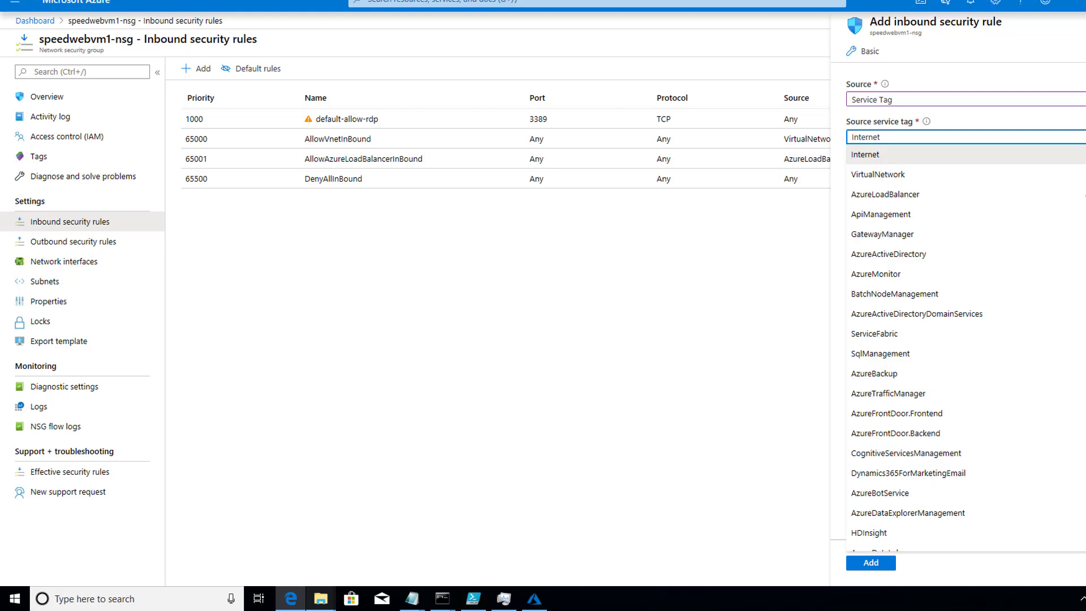
scroll(928, 303, "down", 5)
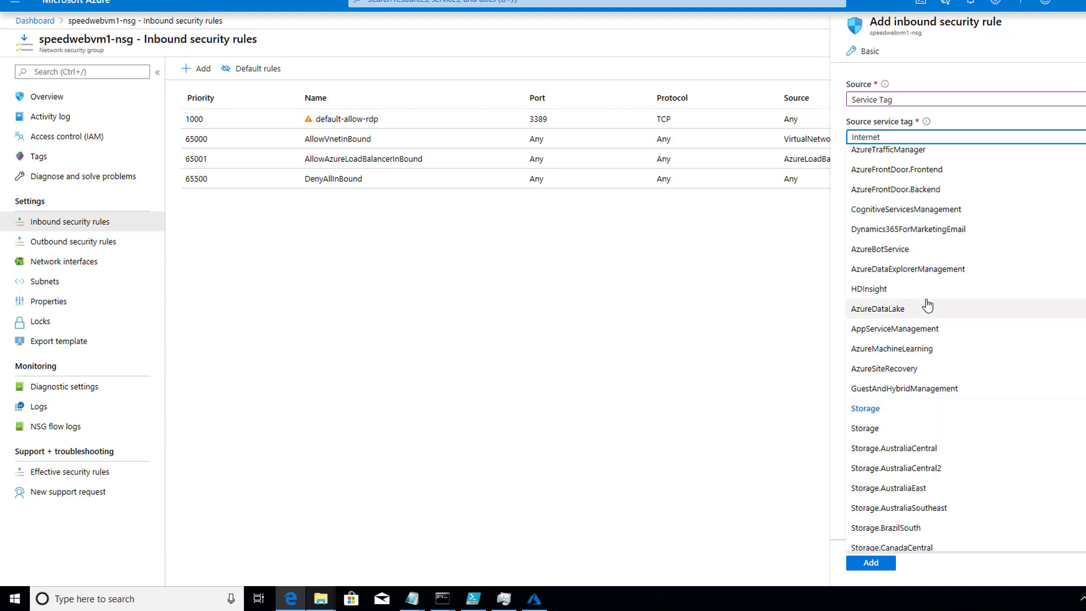
scroll(928, 304, "down", 10)
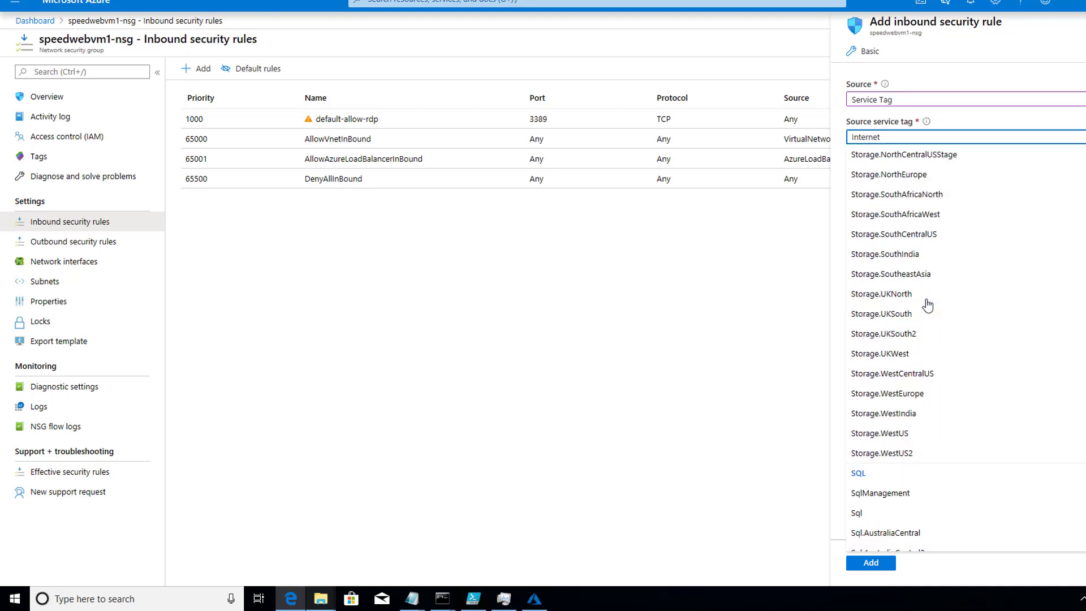
scroll(928, 305, "down", 10)
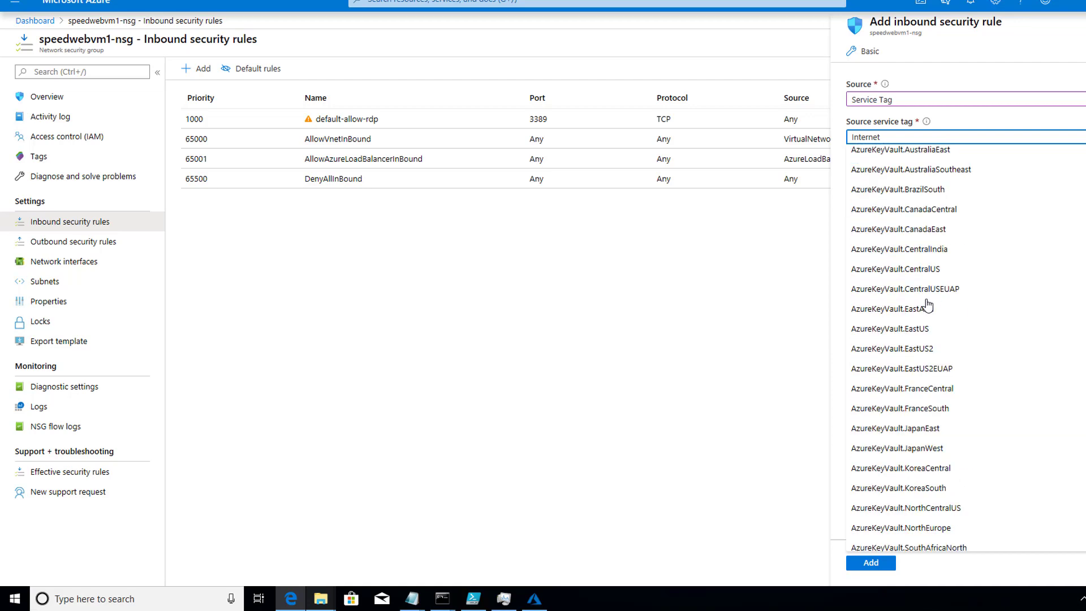
scroll(928, 305, "down", 5)
scroll(927, 306, "down", 10)
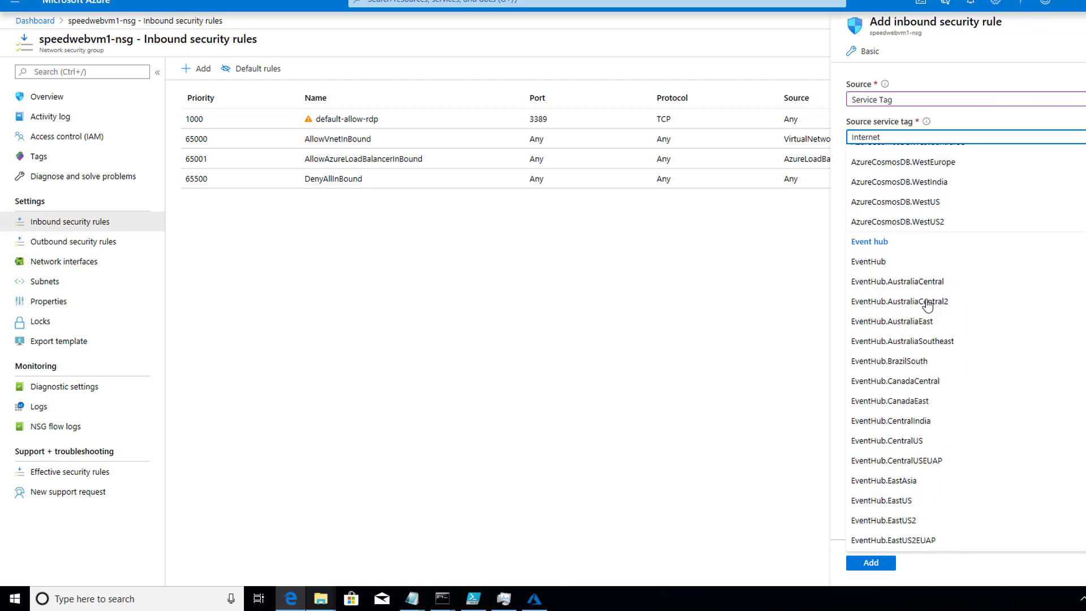
scroll(928, 305, "down", 10)
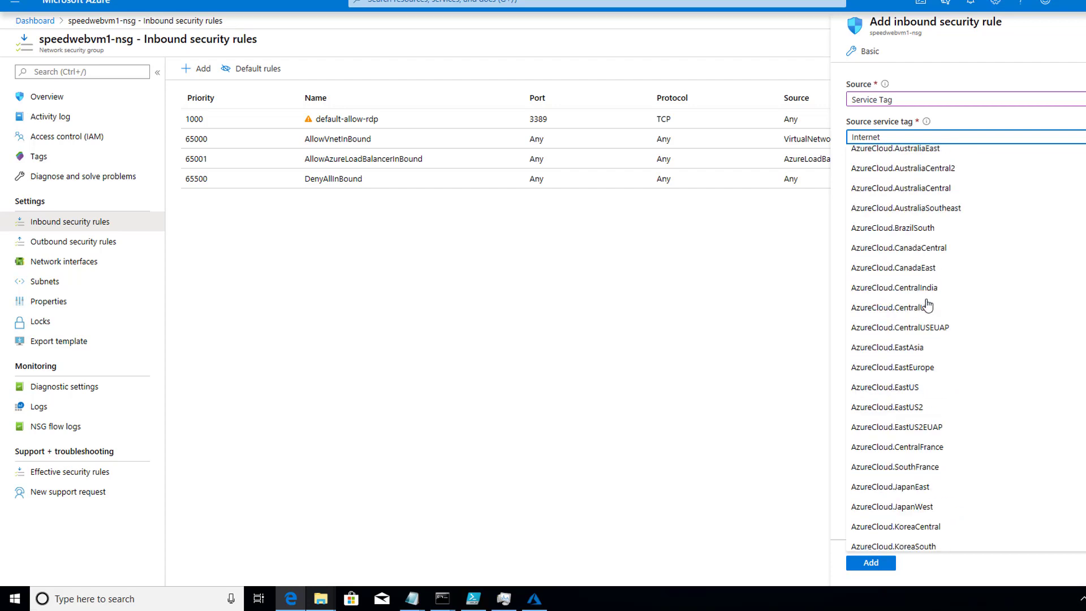
scroll(928, 305, "down", 10)
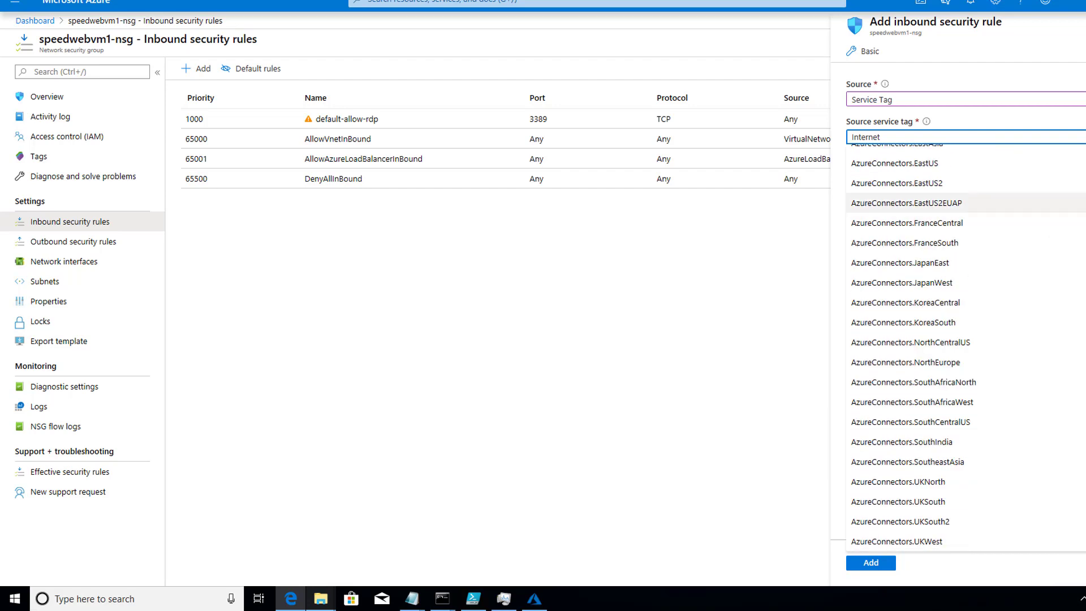
key("Escape")
left_click(1024, 138)
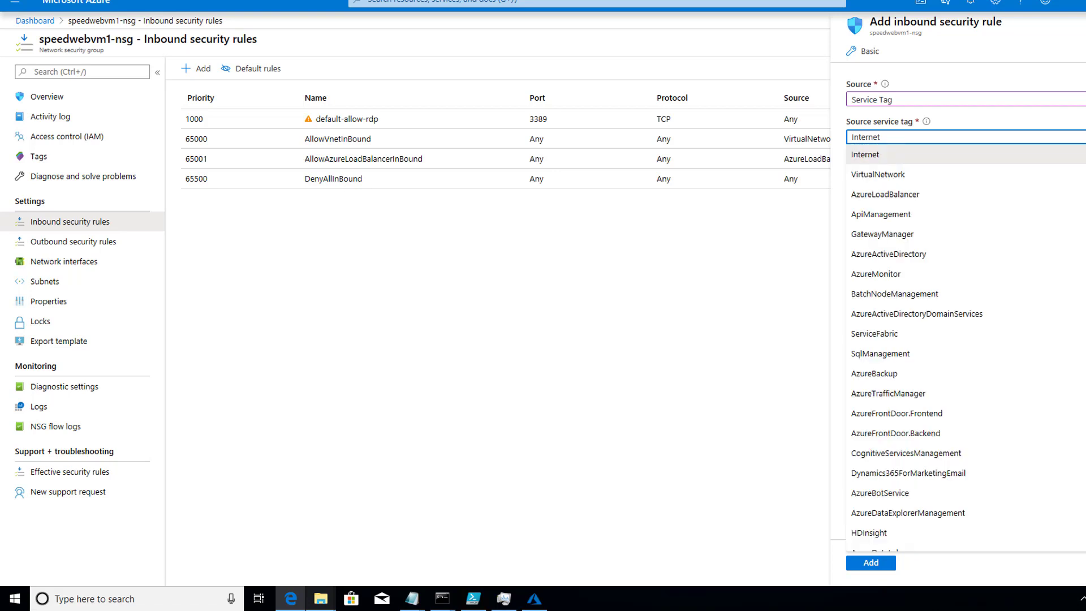
left_click(877, 161)
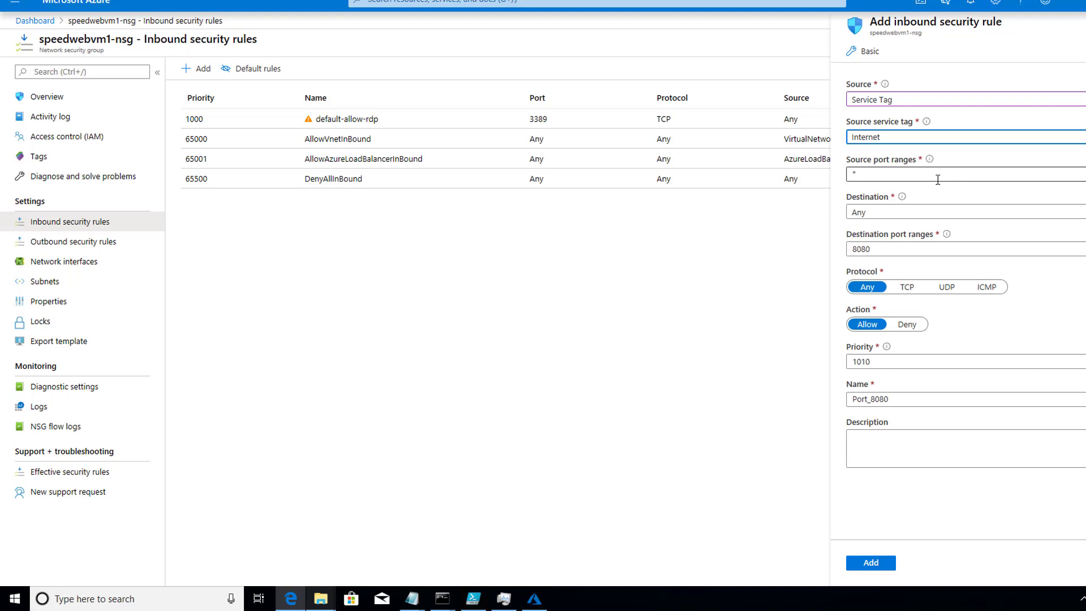
- Set the new inbound rule's destination port range to 80 and its protocol to TCP, leaving source port ranges and destination as they are
left_click(916, 224)
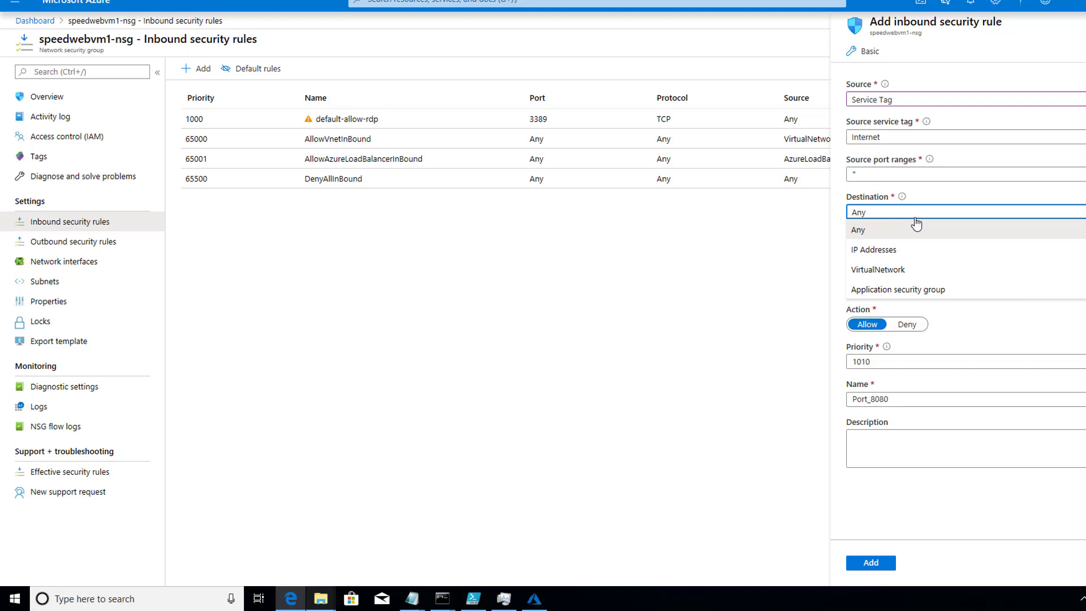
double_click(916, 175)
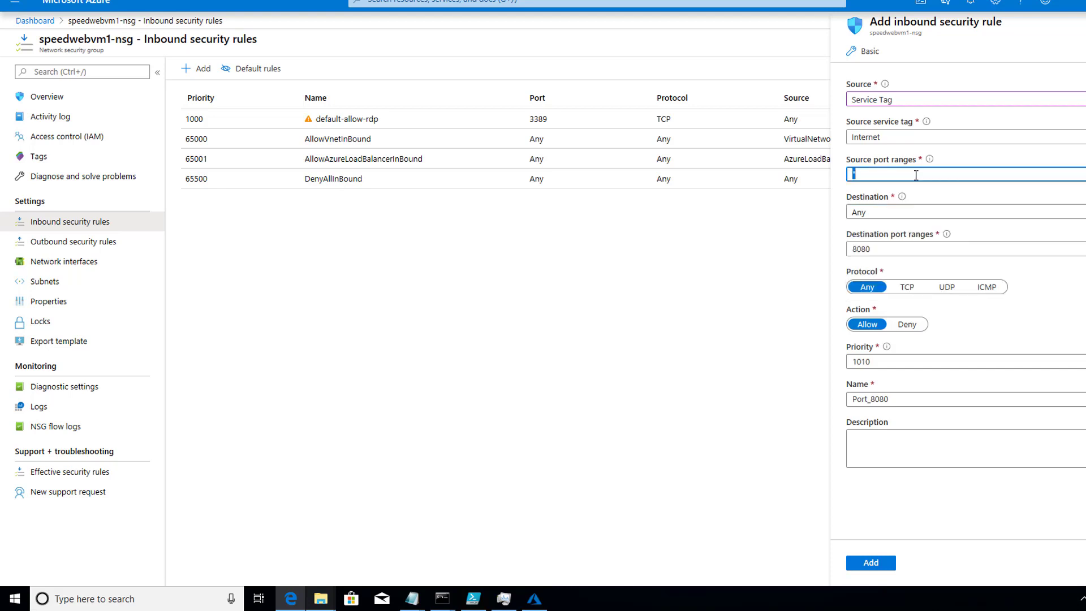
left_click(901, 248)
key("BackSpace")
key("BackSpace")
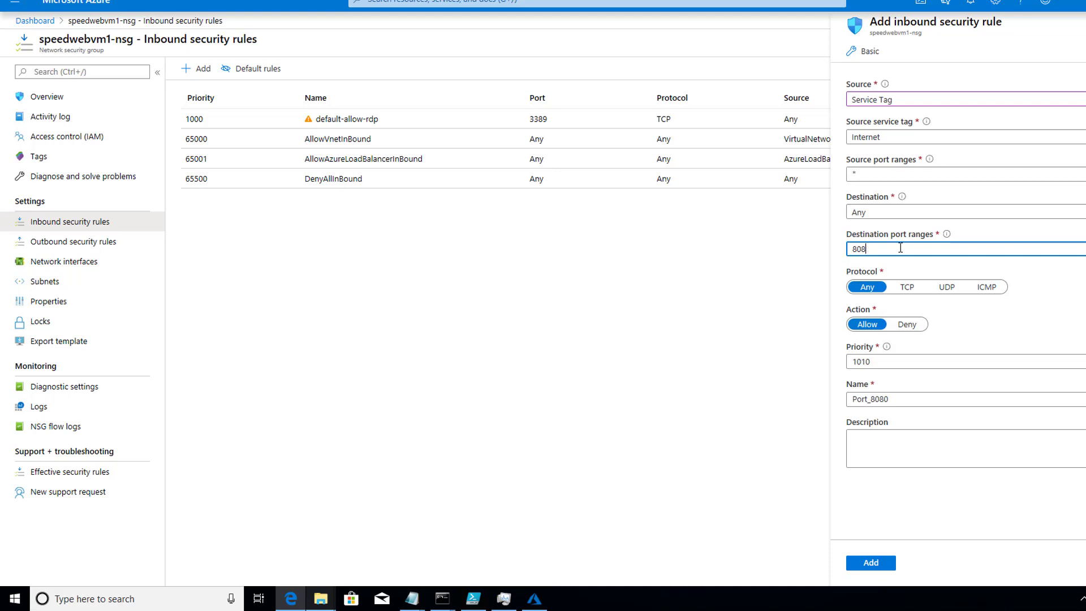
left_click(908, 289)
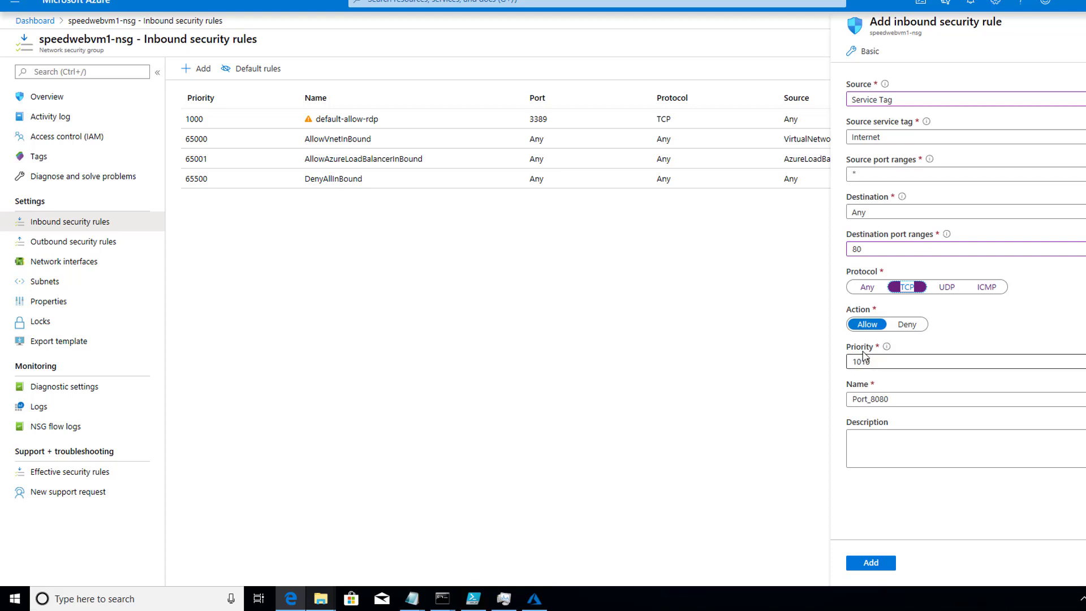
- Give the inbound rule priority 100 and the name Port_80
double_click(887, 363)
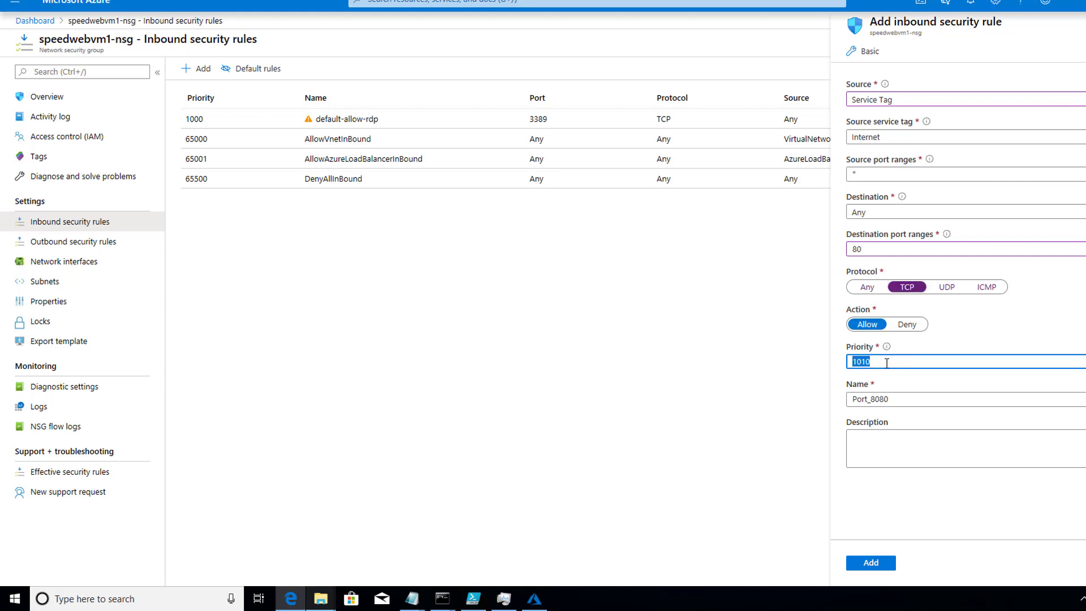
left_click(887, 363)
key("BackSpace")
key("BackSpace")
left_click(902, 412)
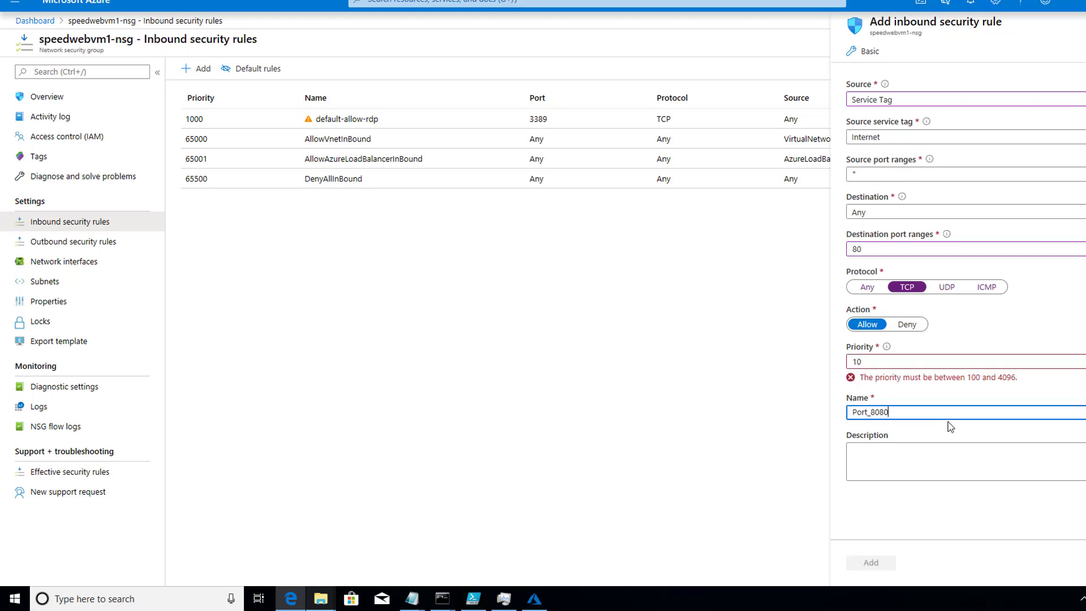
key("BackSpace")
key("BackSpace")
left_click(889, 366)
type("0")
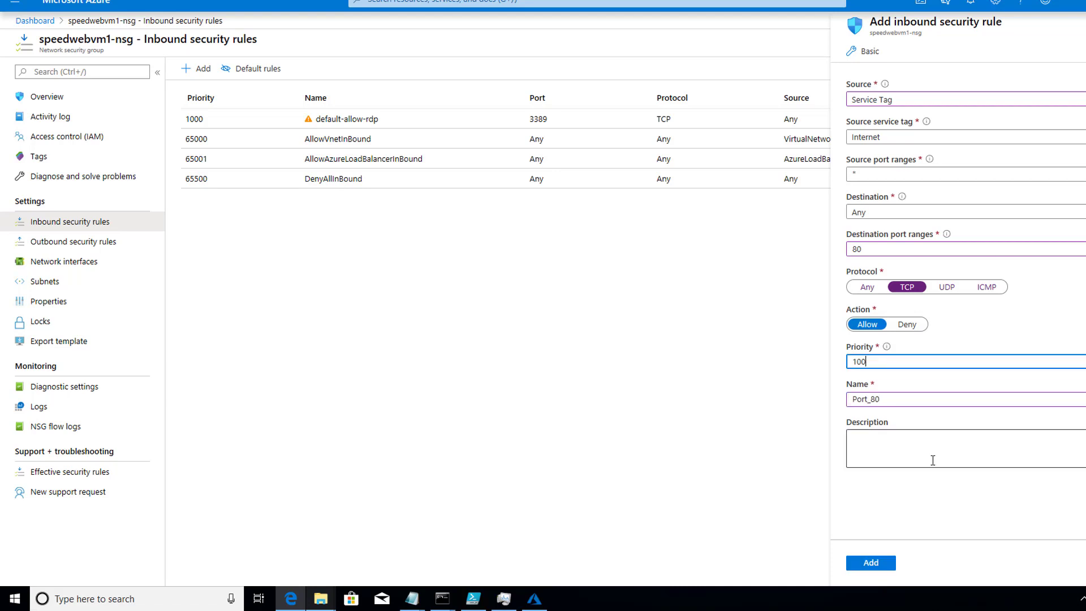
- Describe the rule as "allow port 80" and add it to speedwebvm1-nsg
left_click(892, 455)
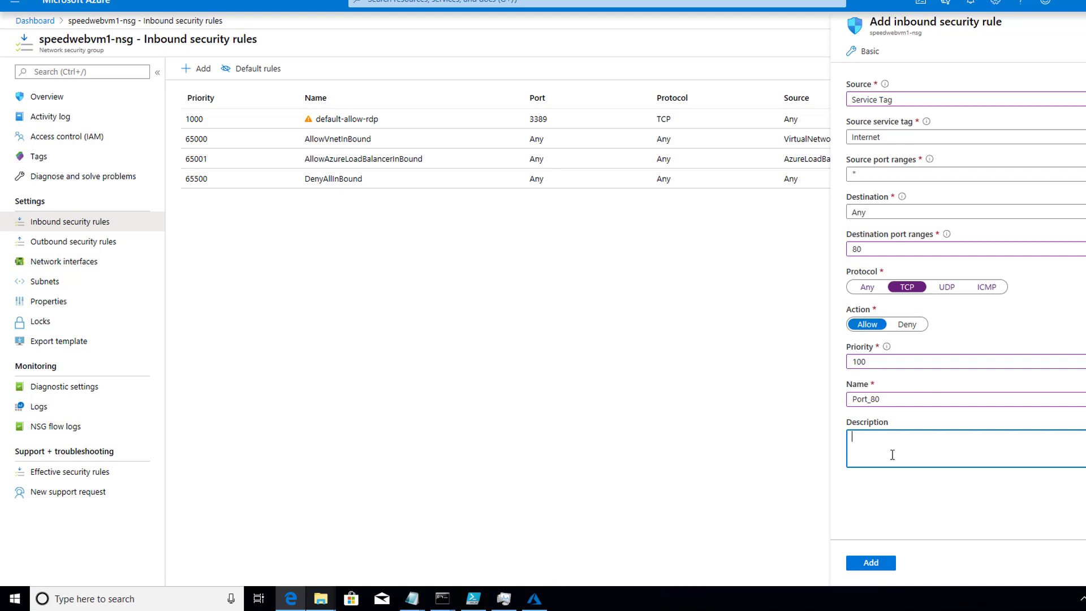
type("akki")
key("BackSpace")
key("BackSpace")
key("BackSpace")
type("llow port 80")
left_click(869, 567)
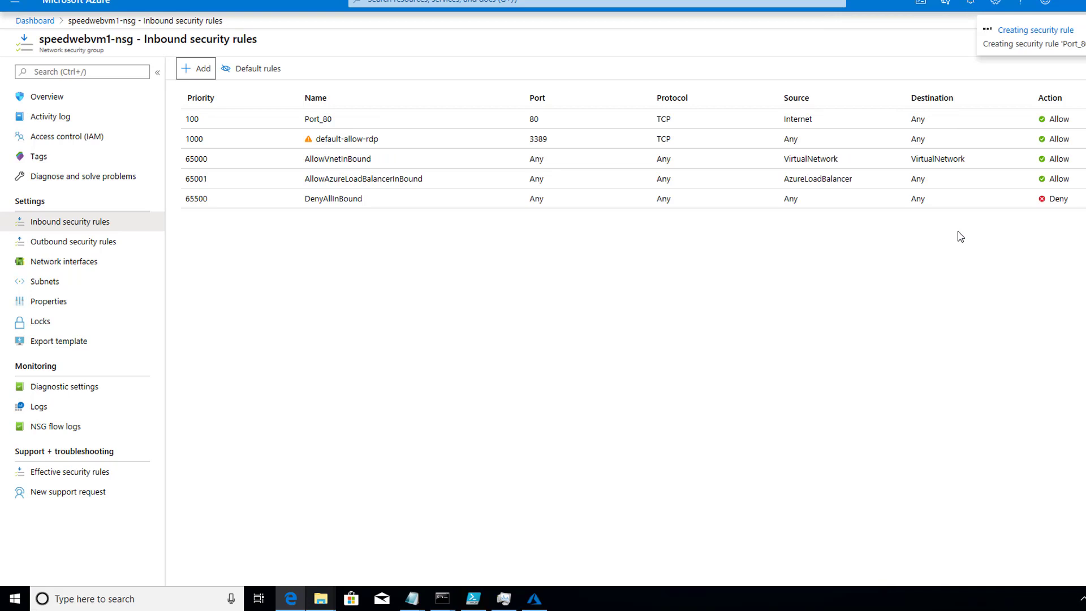
- Start a new inbound security rule in the network security group speedvm2-nsg with the service tag Internet as its source
left_click(39, 22)
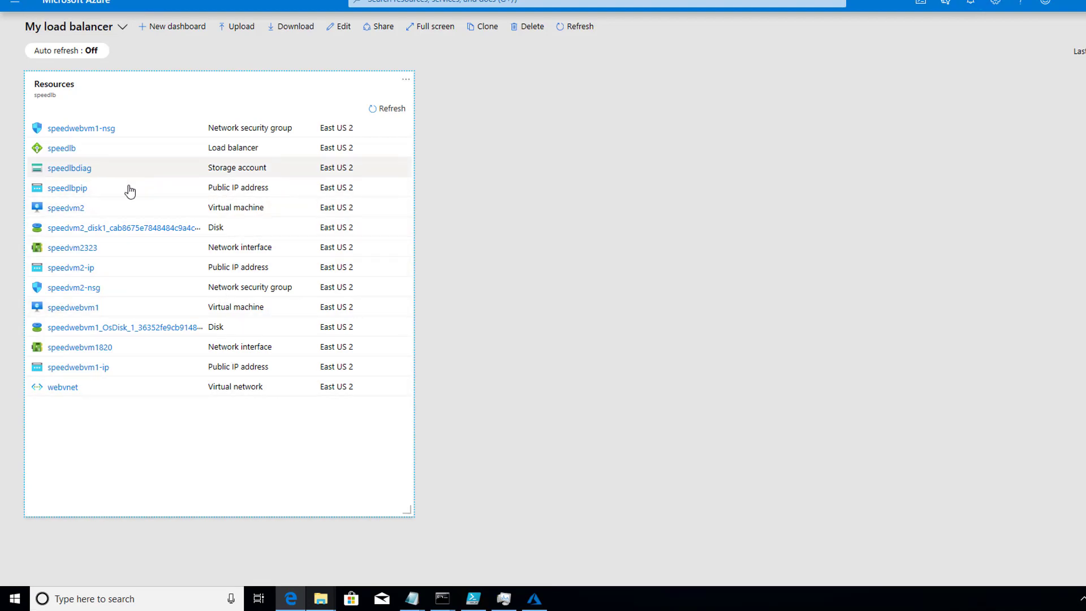
left_click(73, 290)
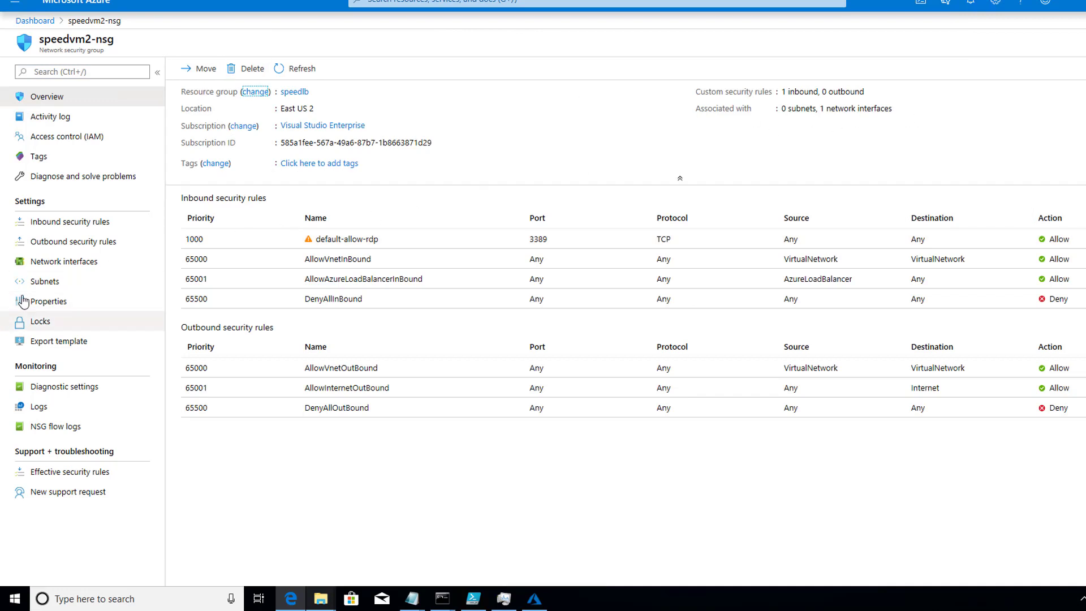
left_click(74, 223)
left_click(74, 223)
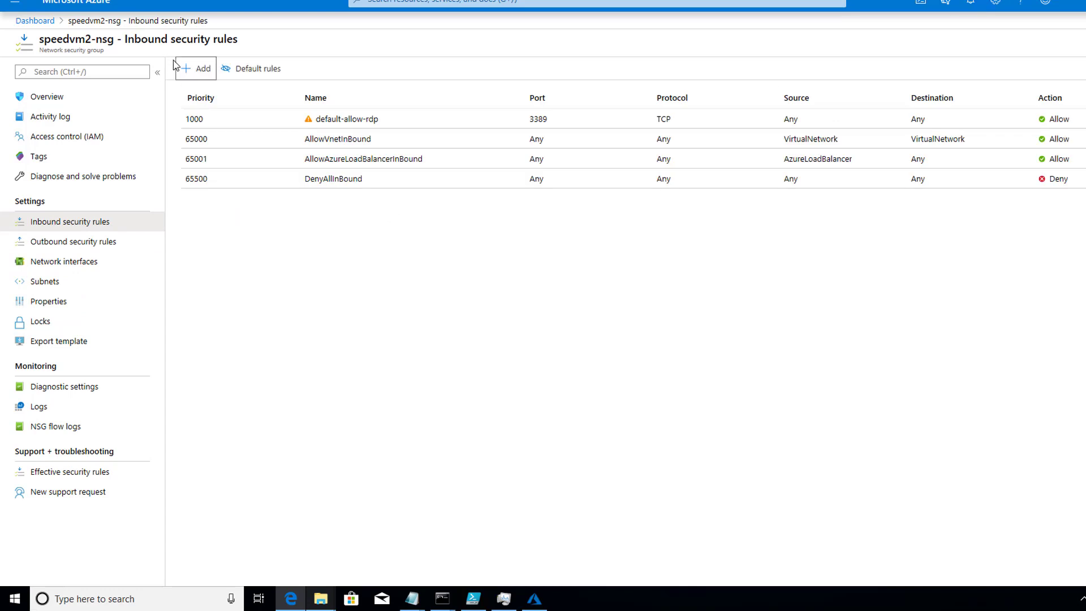
left_click(185, 71)
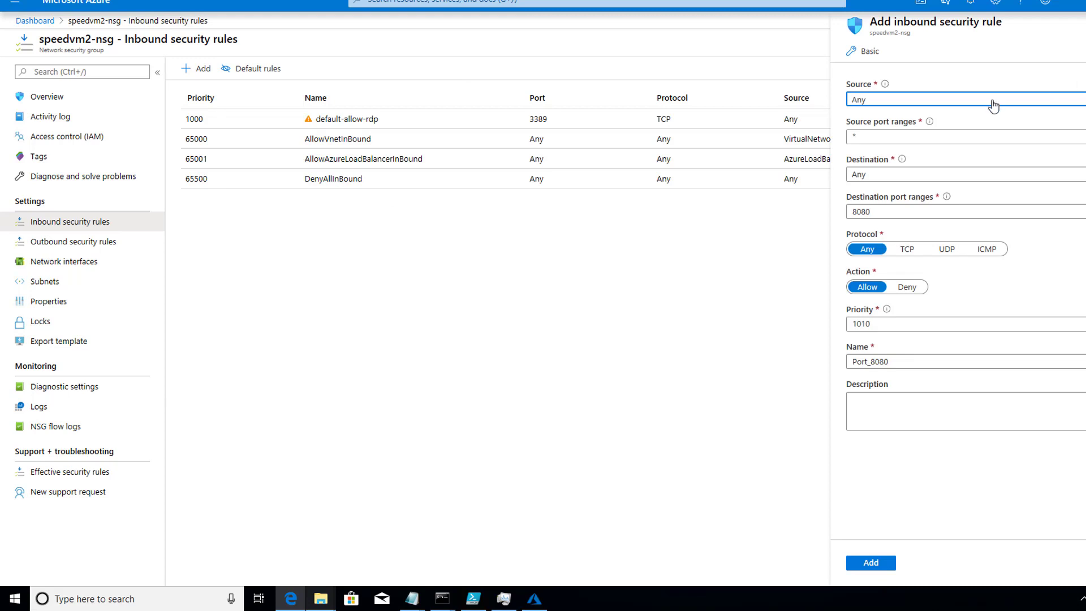
left_click(993, 106)
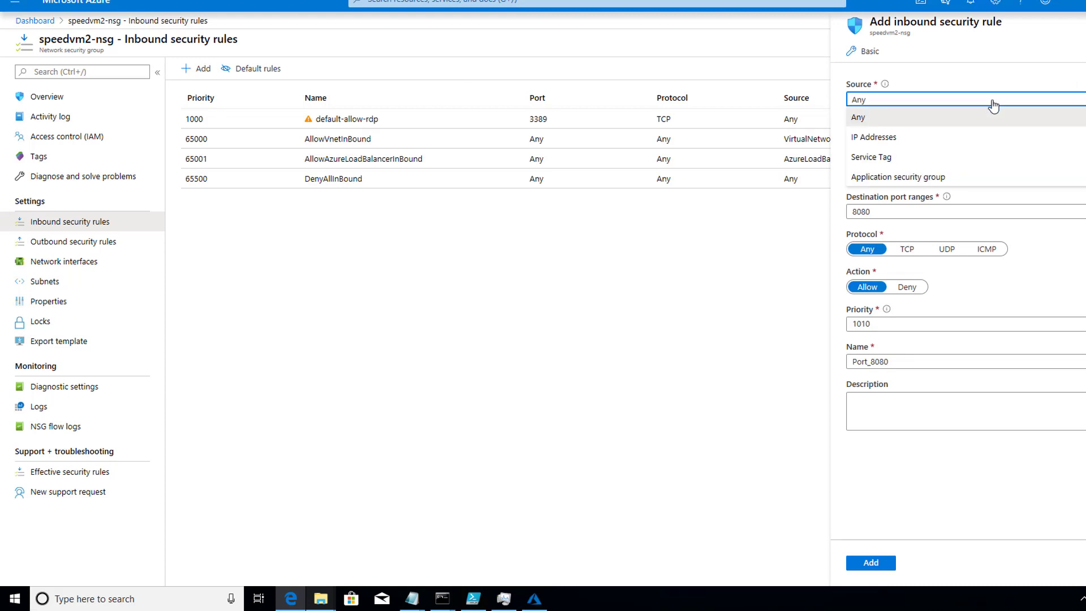
left_click(893, 162)
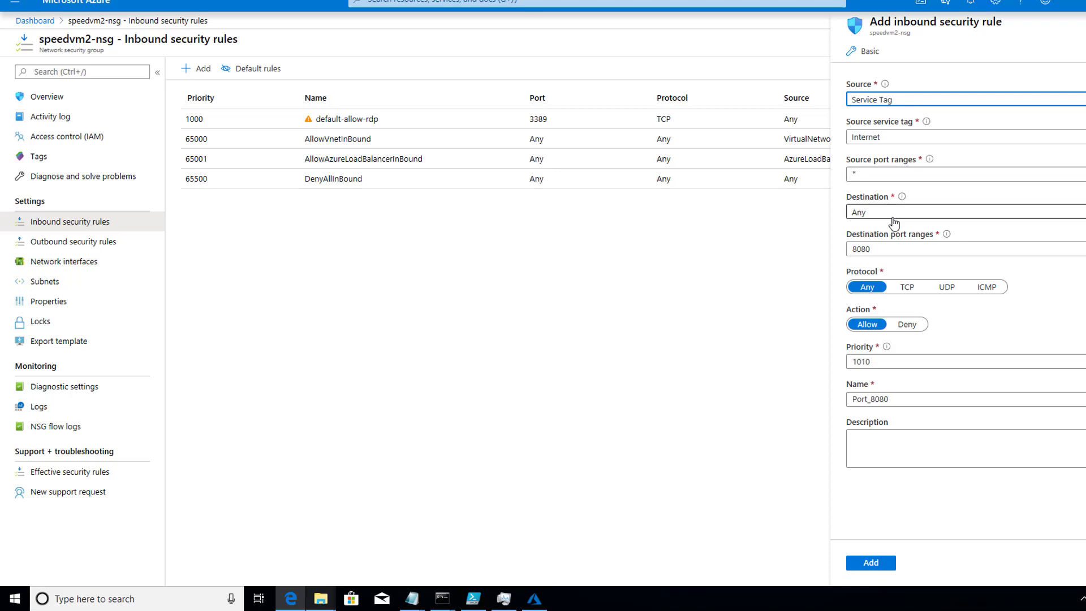
- Set the speedvm2-nsg rule's destination port range to 80 and its protocol to TCP
left_click(902, 249)
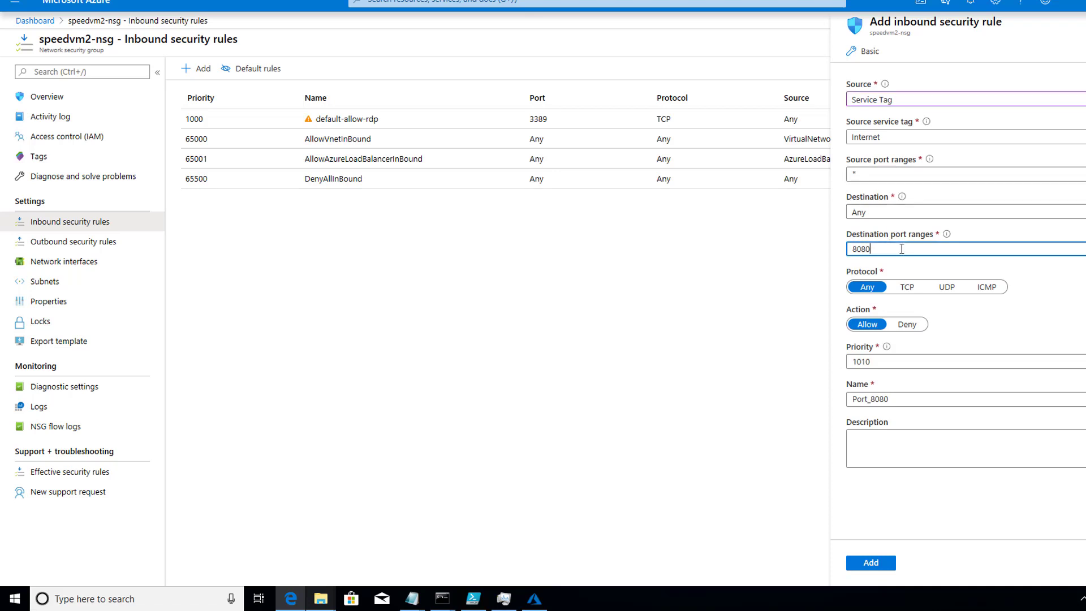
key("BackSpace")
key("BackSpace")
left_click(907, 290)
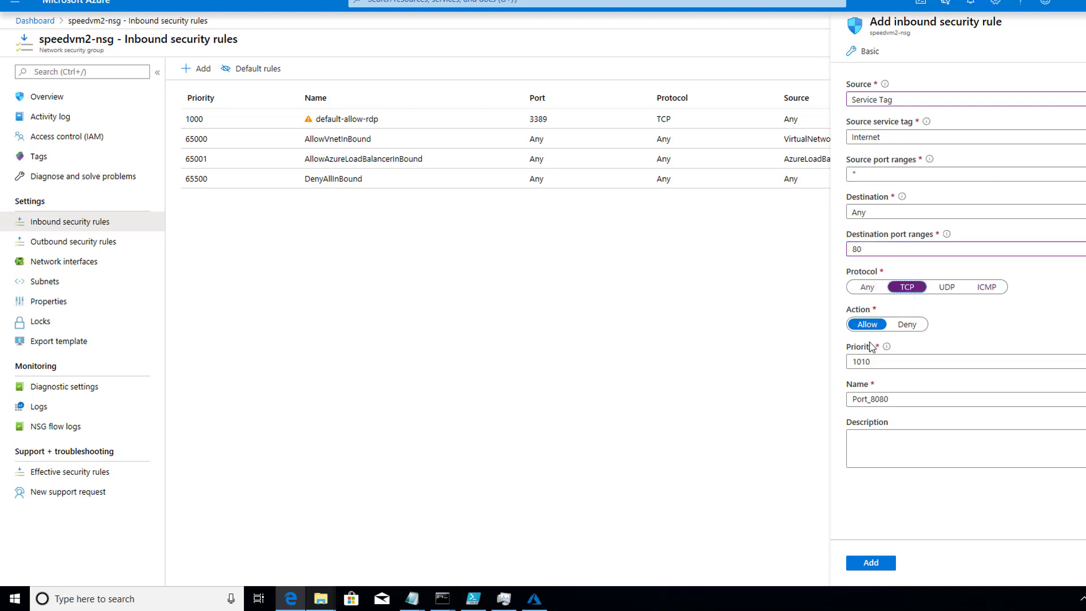
- Set the speedvm2-nsg rule's priority to 100 and name it Port_80
left_click(909, 363)
key("BackSpace")
key("BackSpace")
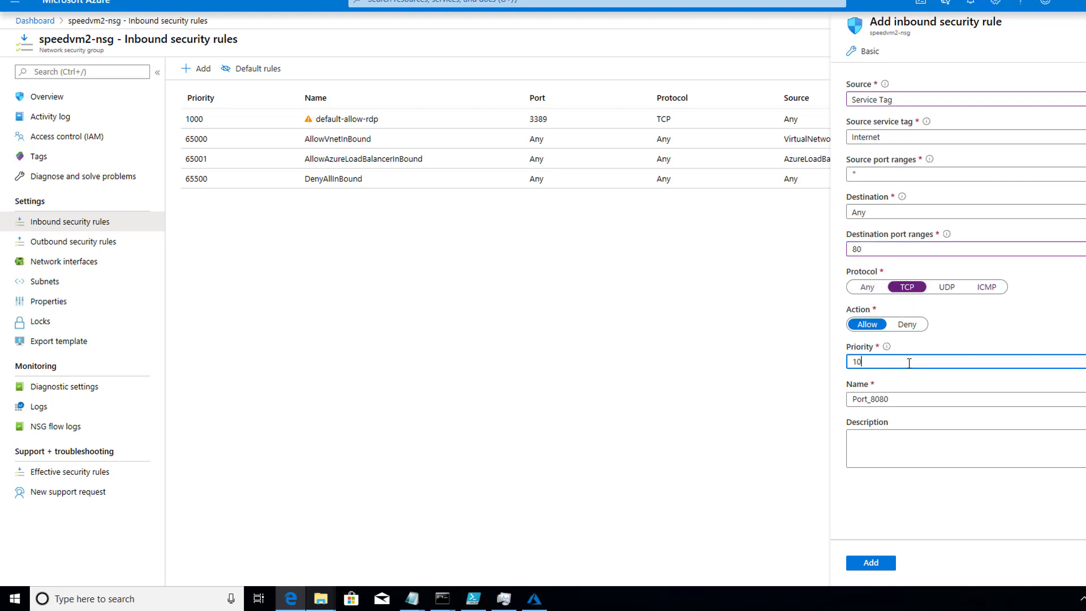
type("0")
double_click(909, 400)
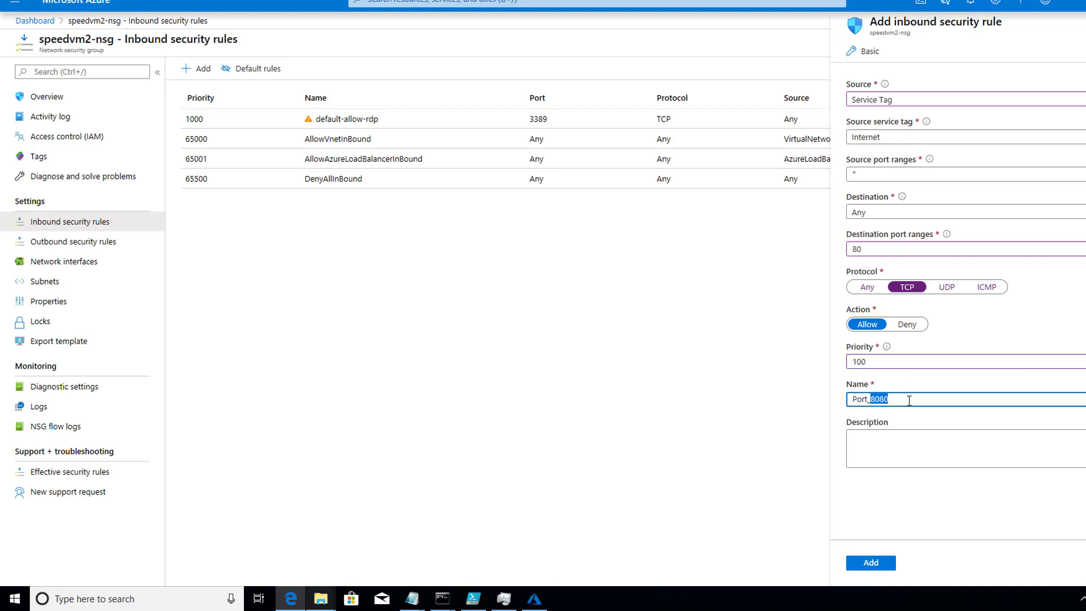
left_click(909, 401)
key("BackSpace")
key("BackSpace")
- Enter the description "allow port 80" and add the inbound rule to speedvm2-nsg
left_click(909, 450)
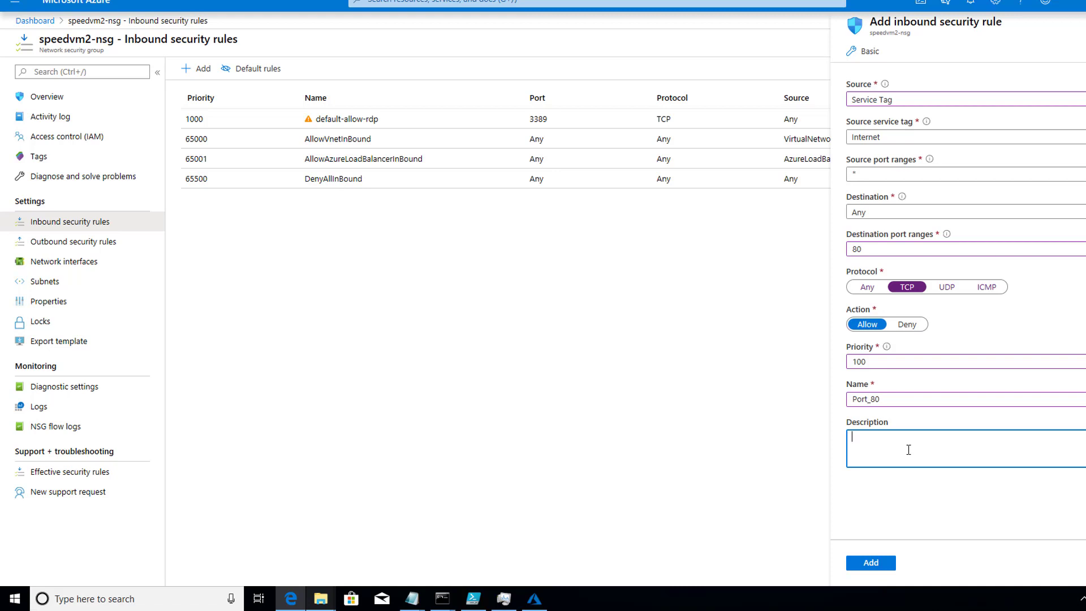
type("allow port 80")
left_click(885, 564)
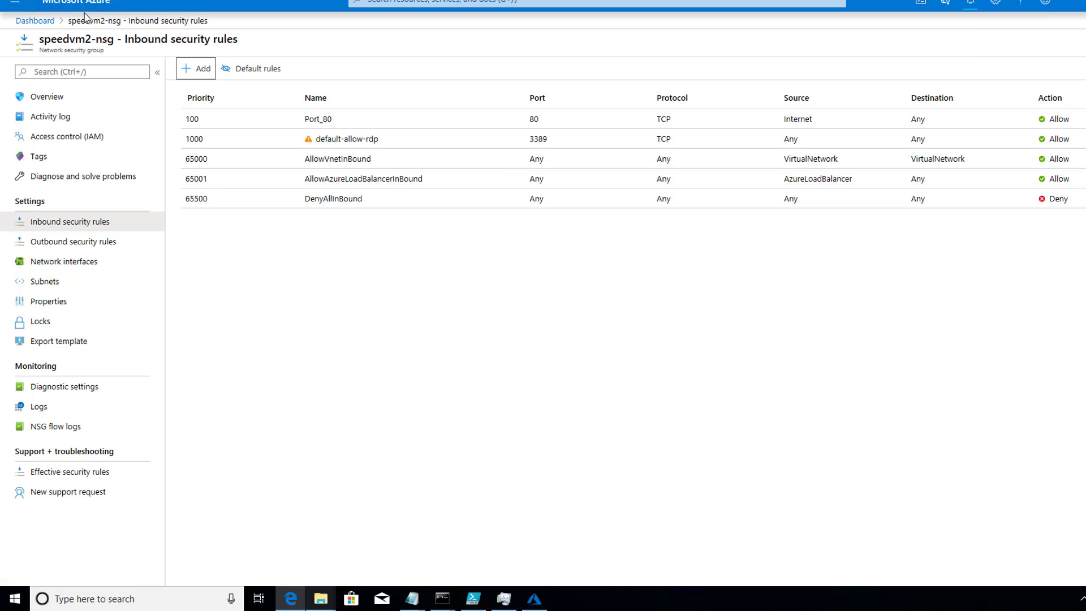
- Download and open the RDP file of the virtual machine speedwebvm1 and connect despite the unknown publisher
left_click(41, 21)
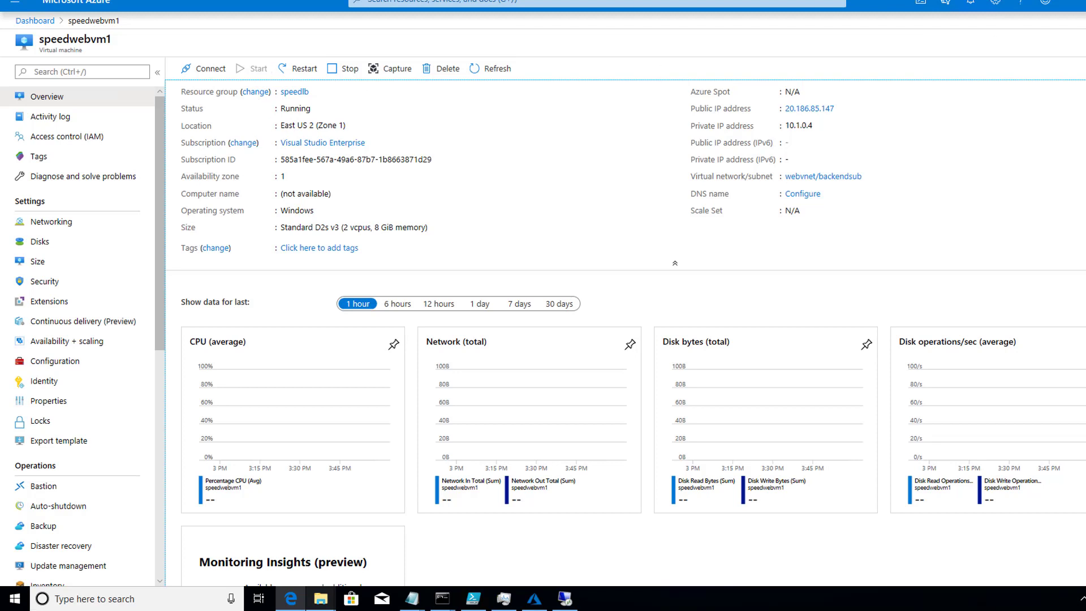
left_click(207, 73)
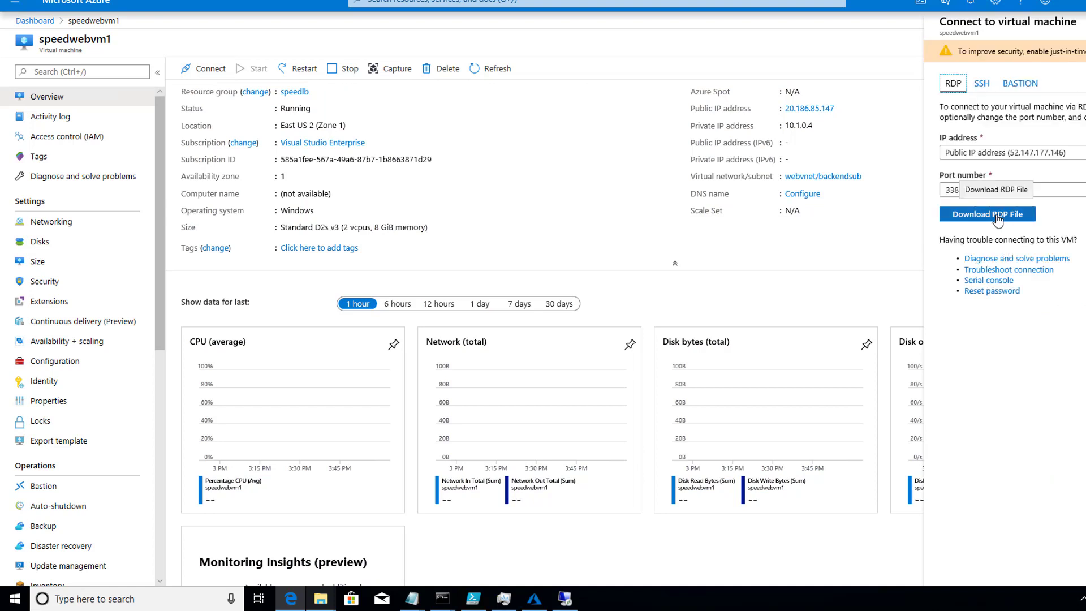
left_click(997, 217)
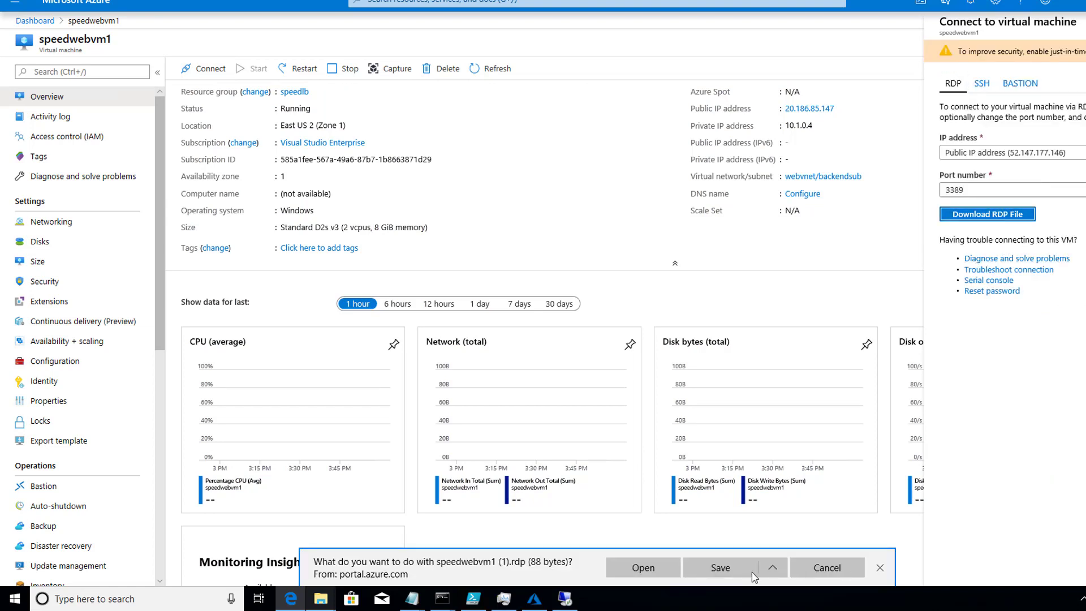
left_click(640, 571)
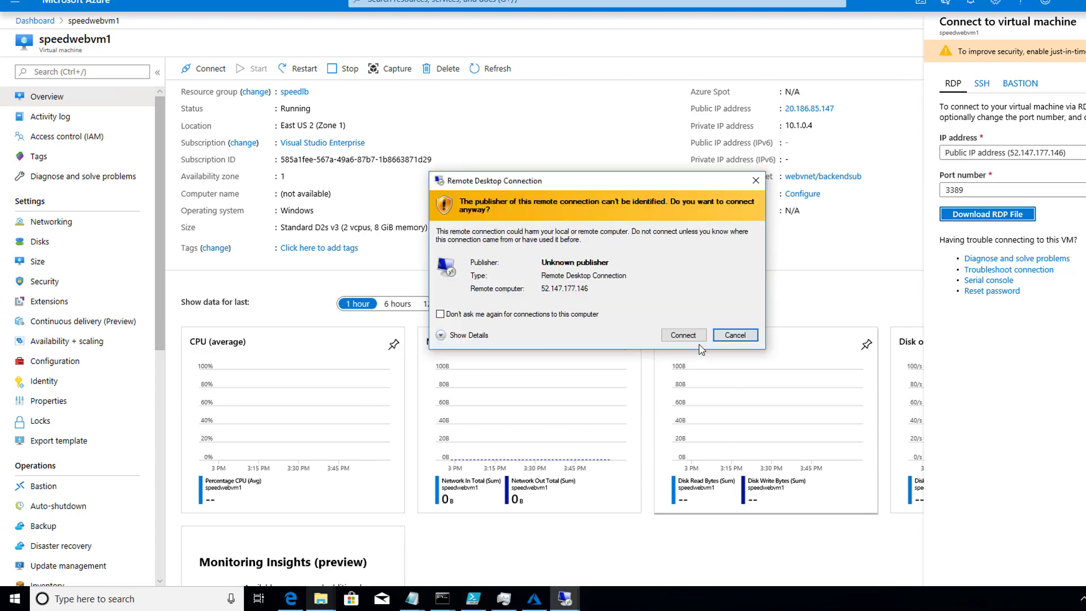
key("Return")
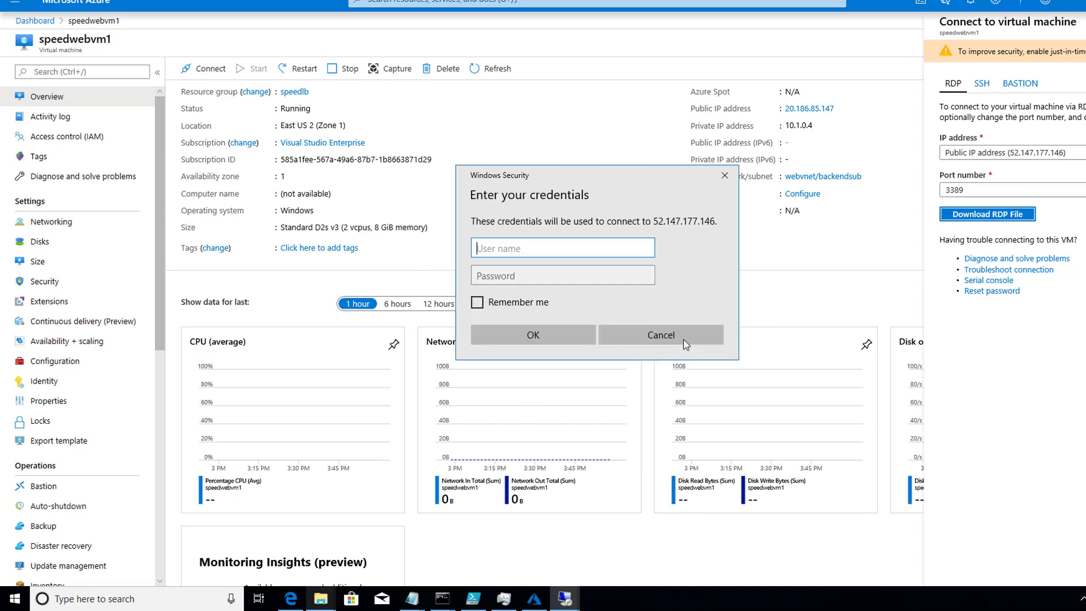
- Sign in to speedwebvm1 as speed with the account password, accepting its certificate and making it discoverable on the network
type("speed")
key("Tab")
type("••••••")
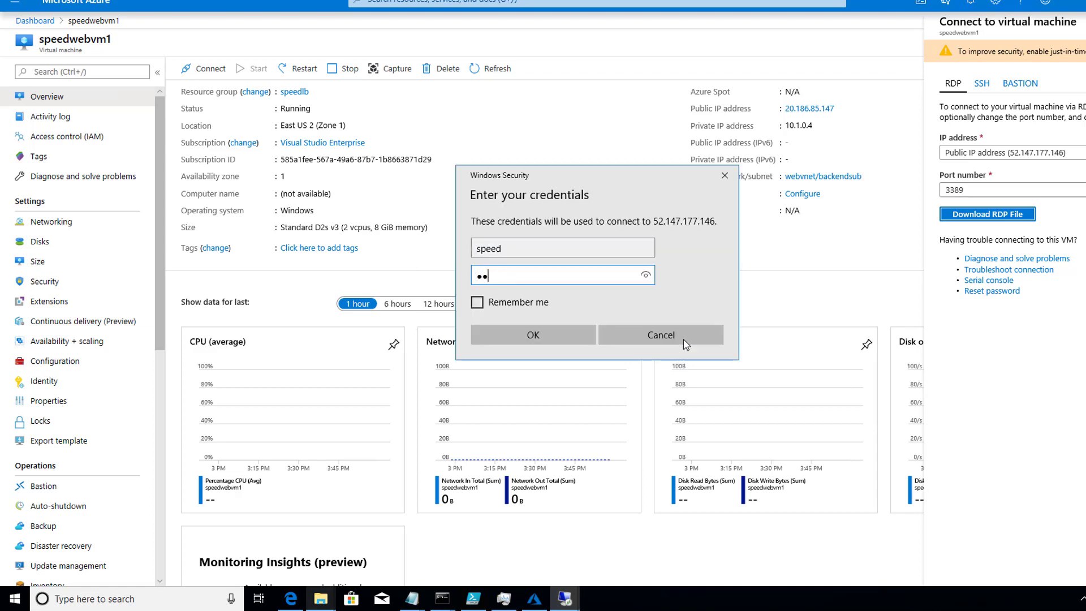
type("••••••")
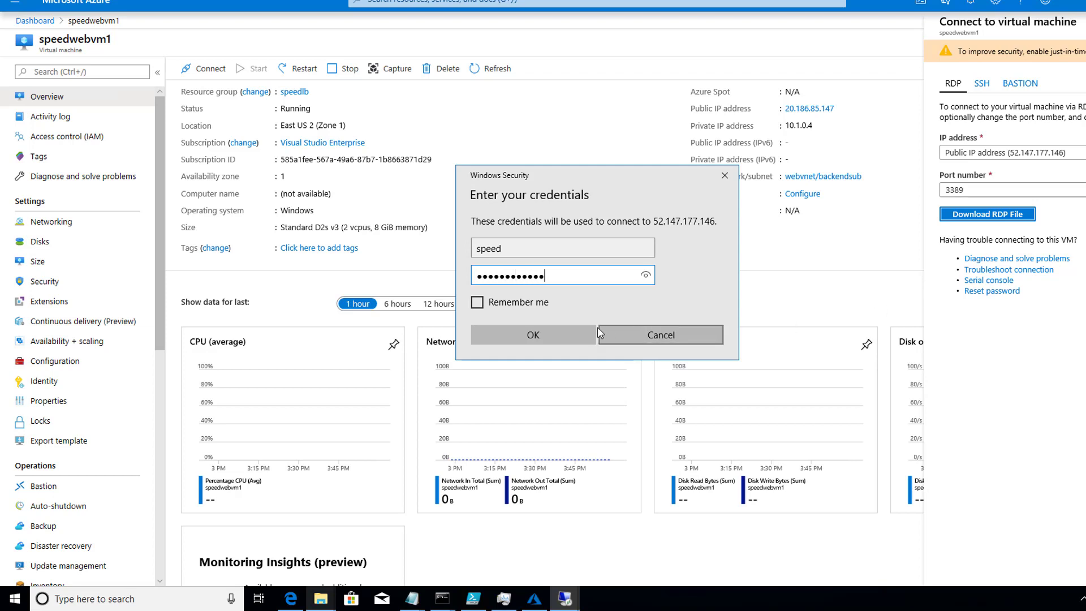
left_click(569, 335)
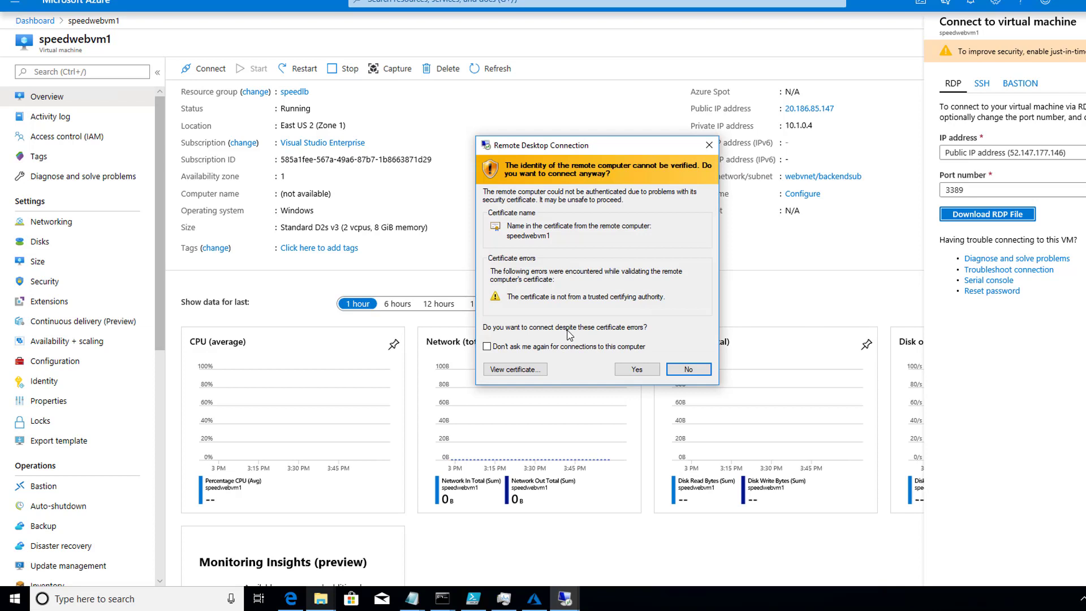
left_click(631, 369)
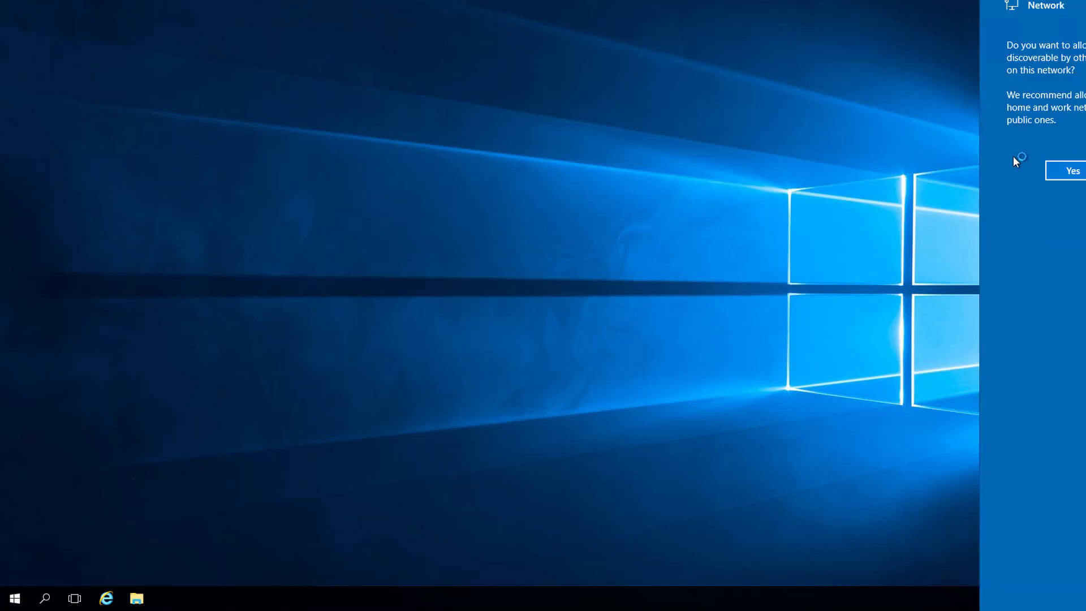
left_click(1064, 171)
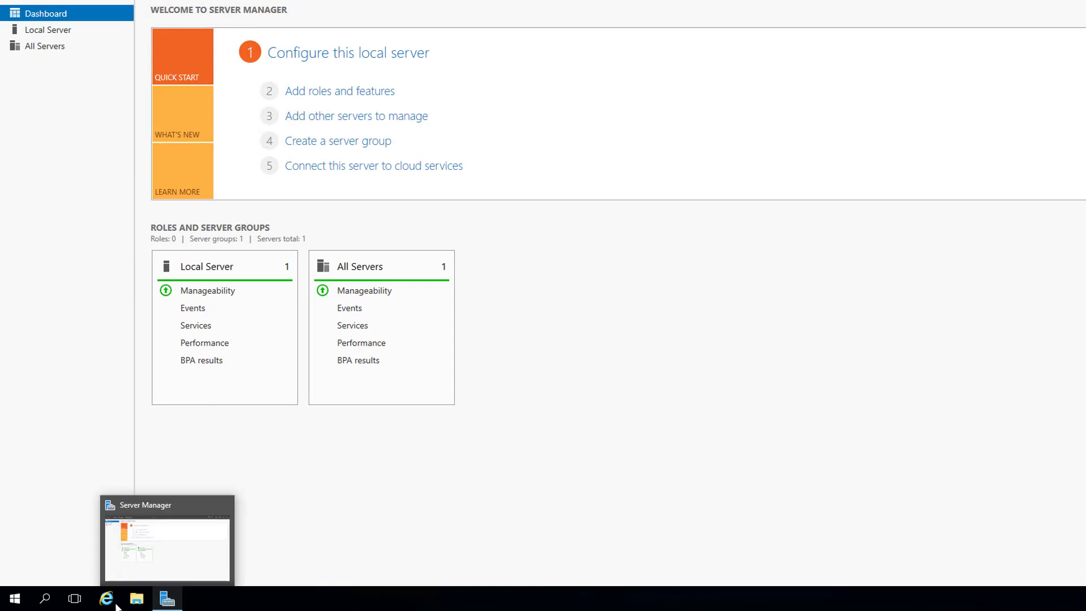
- Open Windows PowerShell ISE on speedwebvm1 and show its script pane maximized
left_click(15, 598)
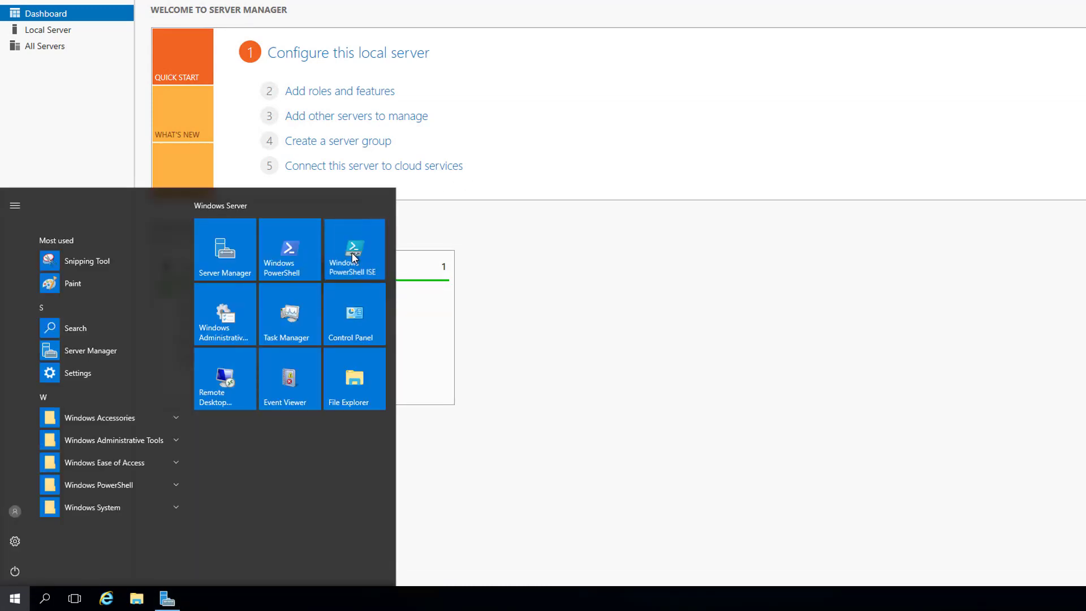
key("Escape")
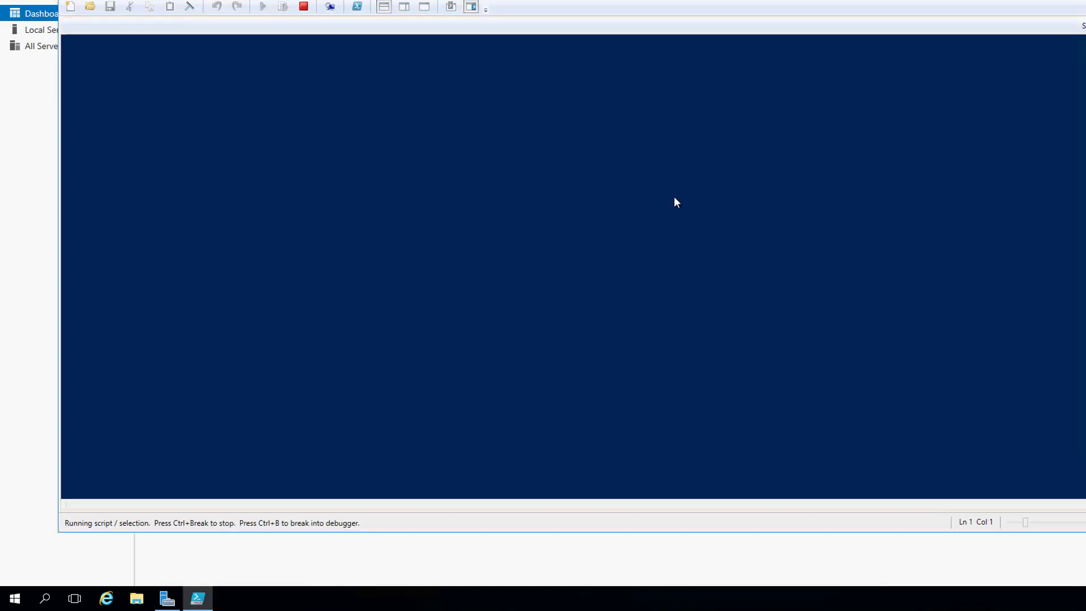
left_click(404, 8)
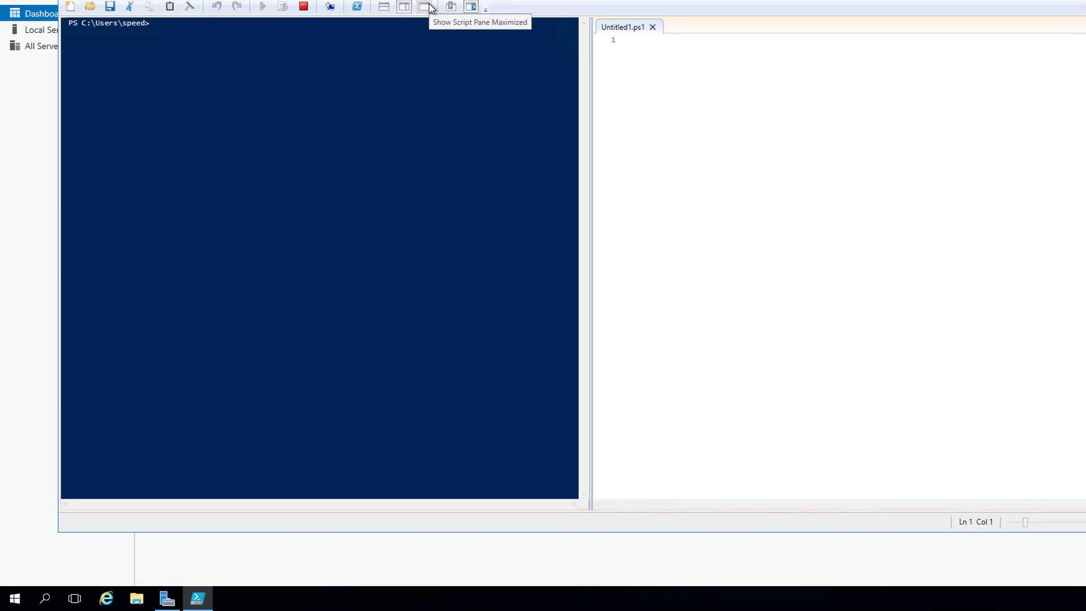
left_click(425, 7)
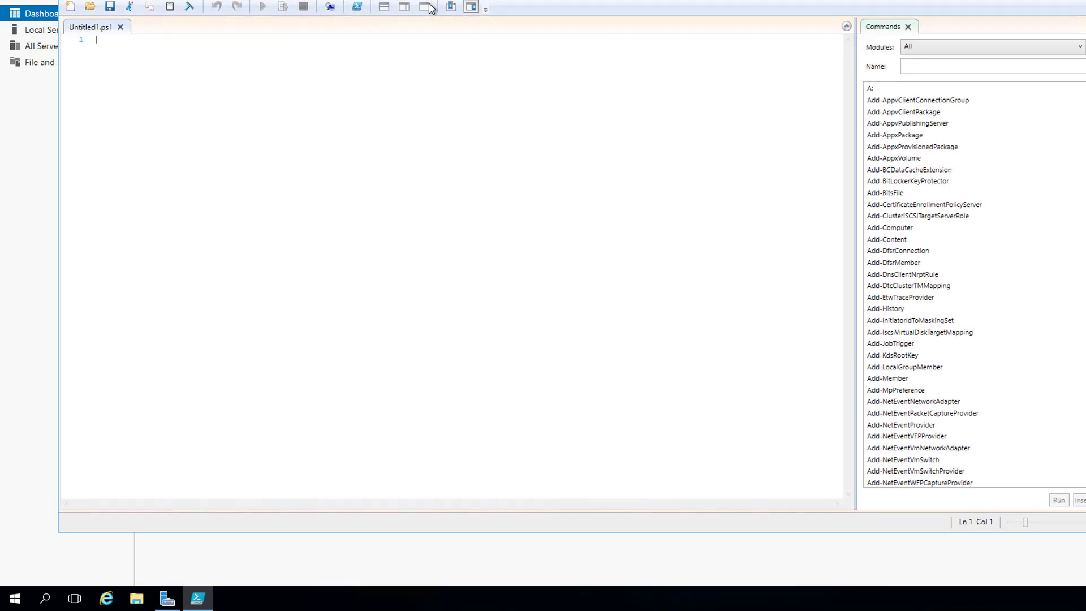
- Arrange PowerShell ISE with the script pane above the console and begin the untitled script with two blank lines
left_click(384, 7)
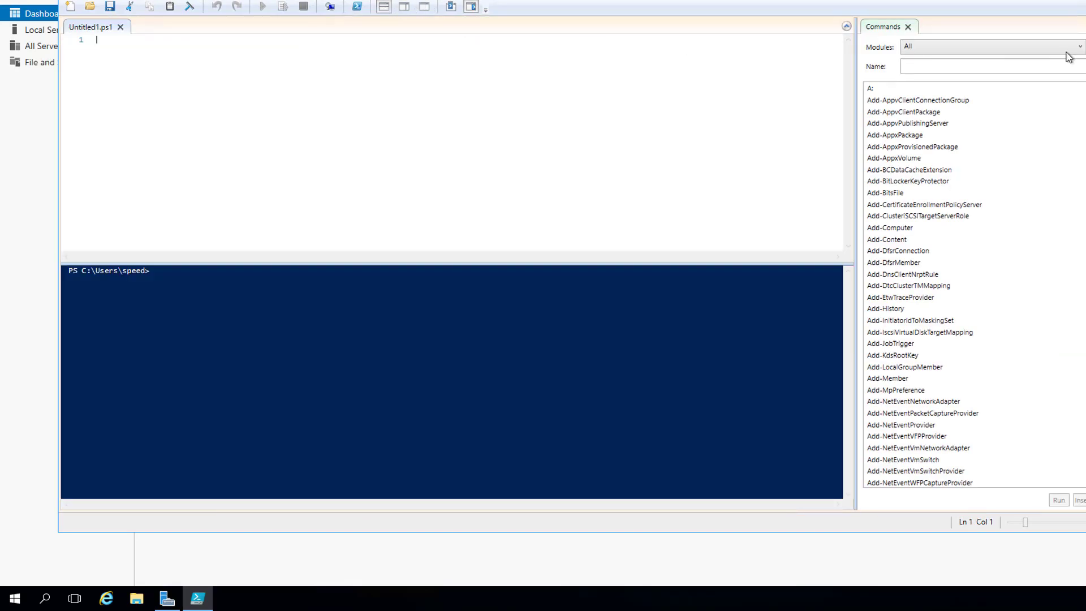
key("ctrl+r")
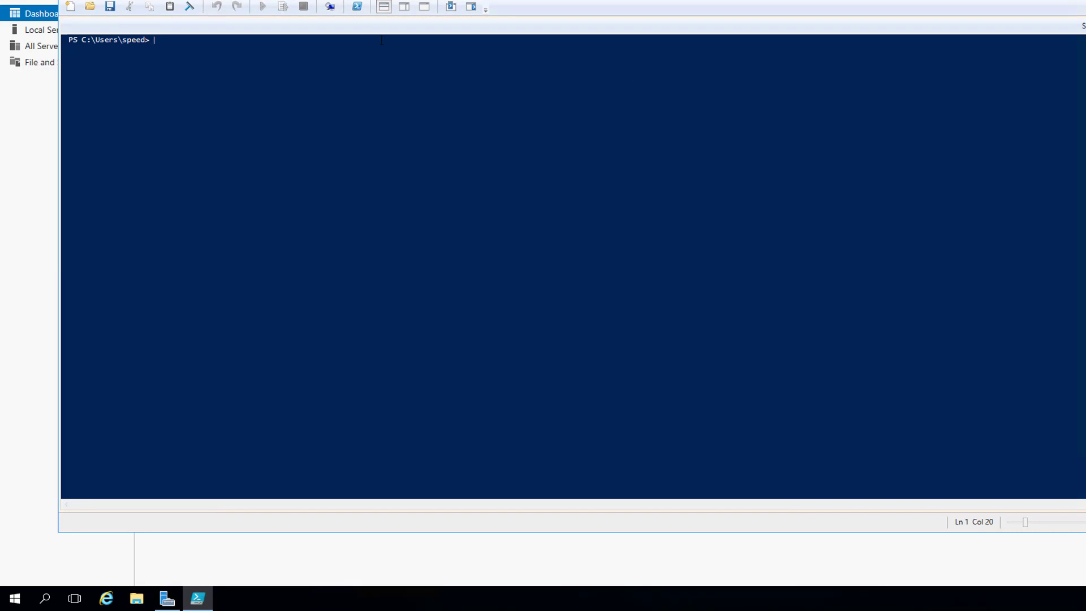
left_click(400, 10)
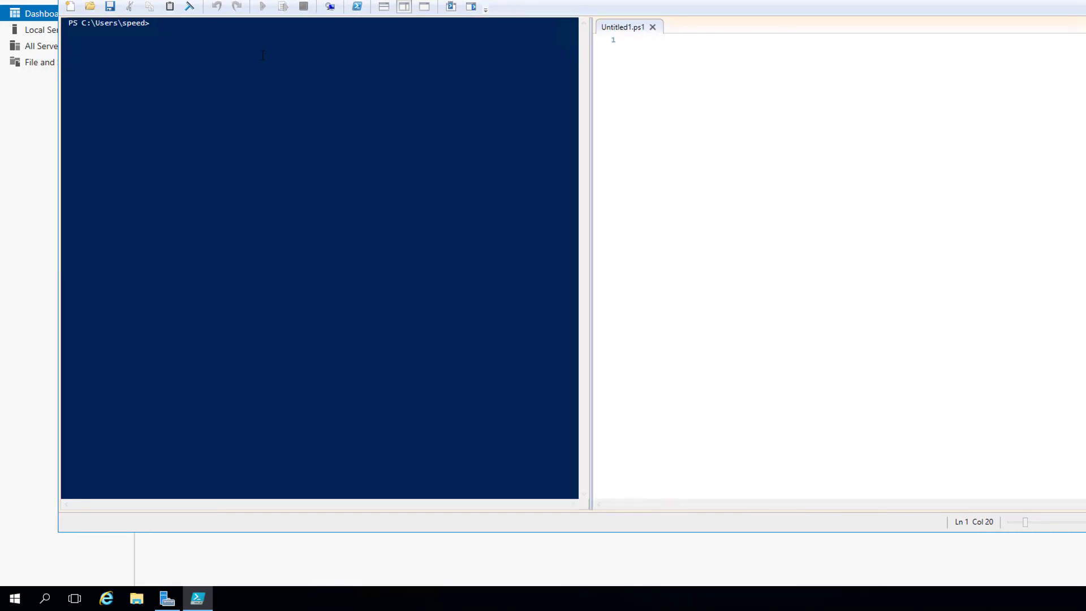
left_click(384, 7)
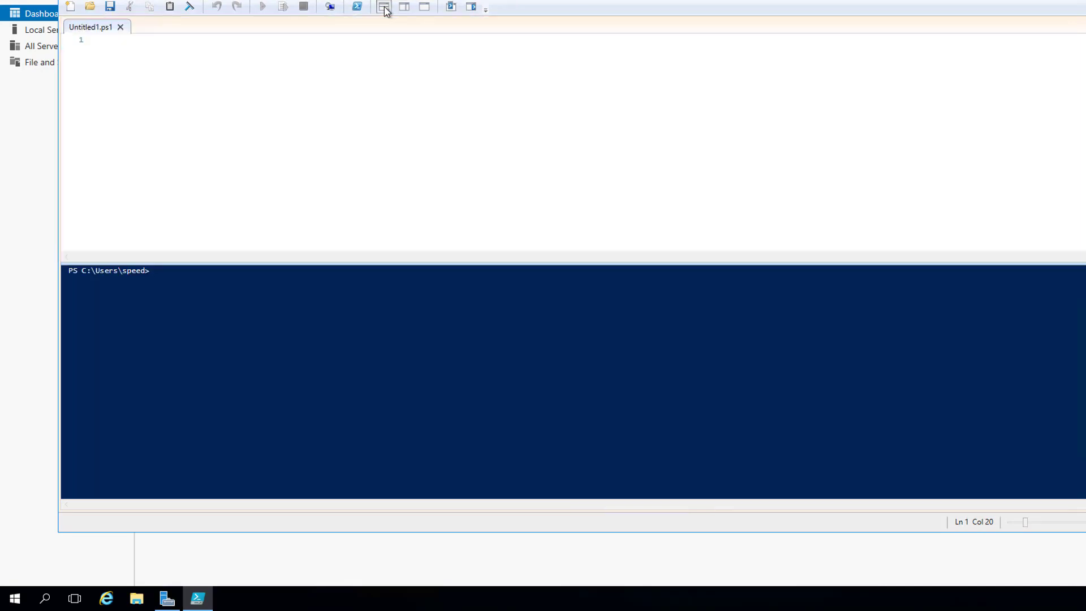
left_click(338, 115)
key("Return")
key("Return")
- Set the PowerShell ISE font size to 14 in its options
left_click(139, 1)
left_click(132, 2)
left_click(117, 1)
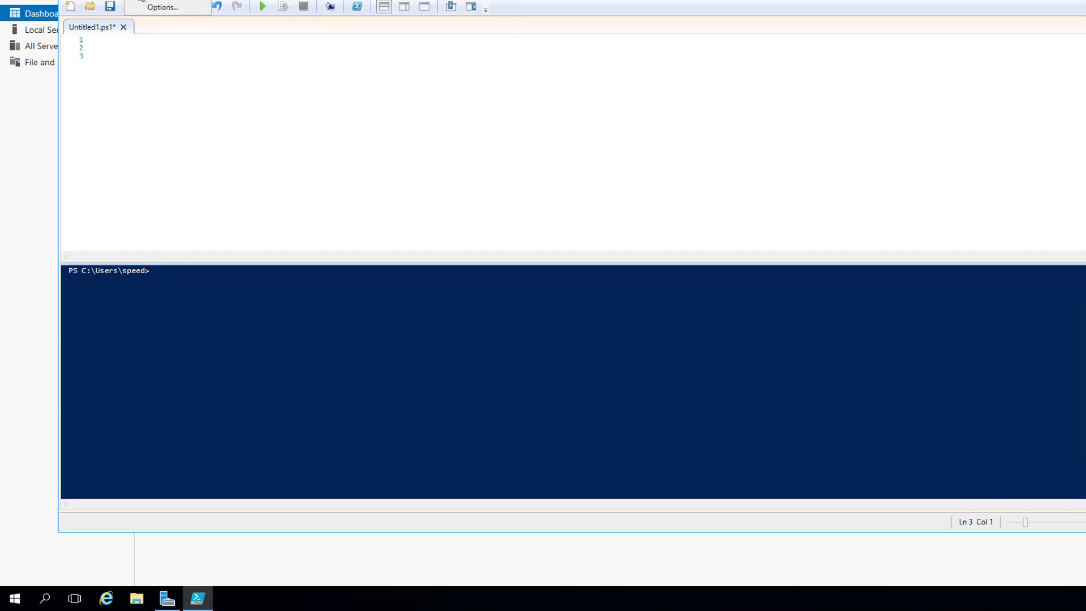
left_click(154, 9)
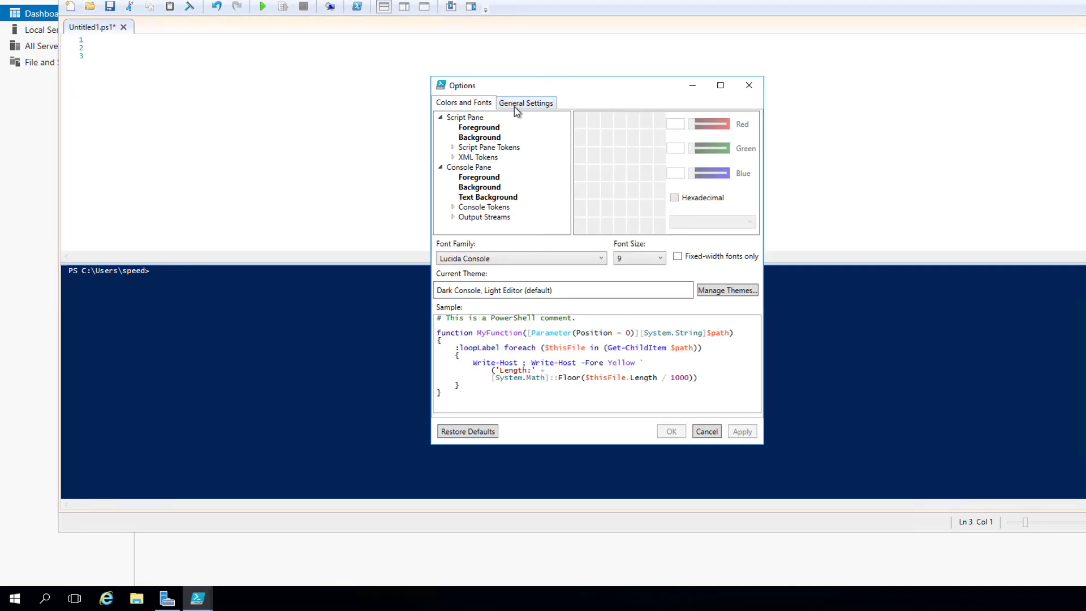
left_click(650, 259)
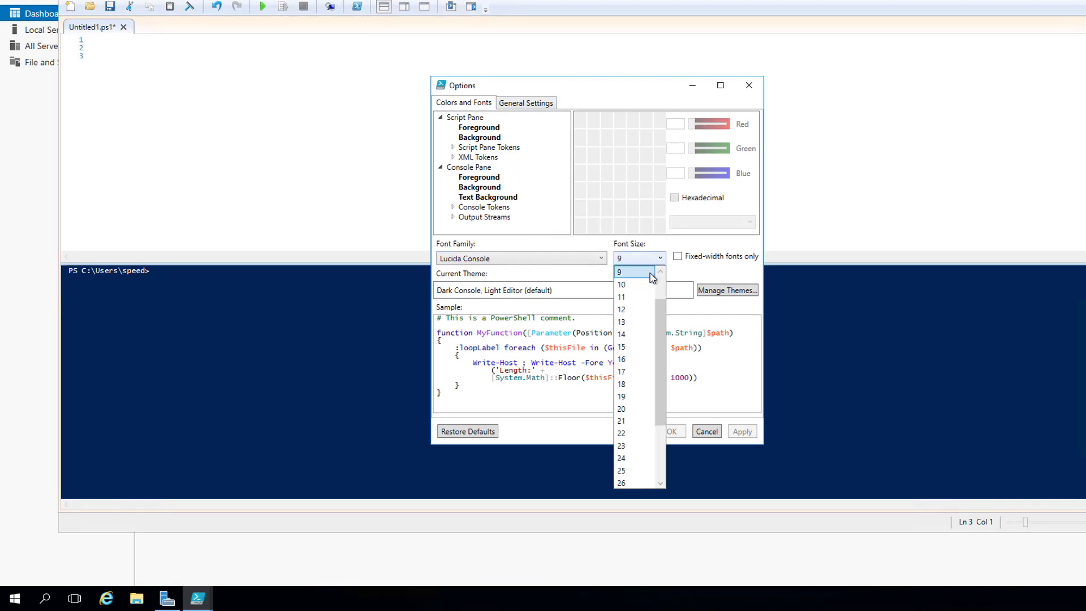
left_click(634, 334)
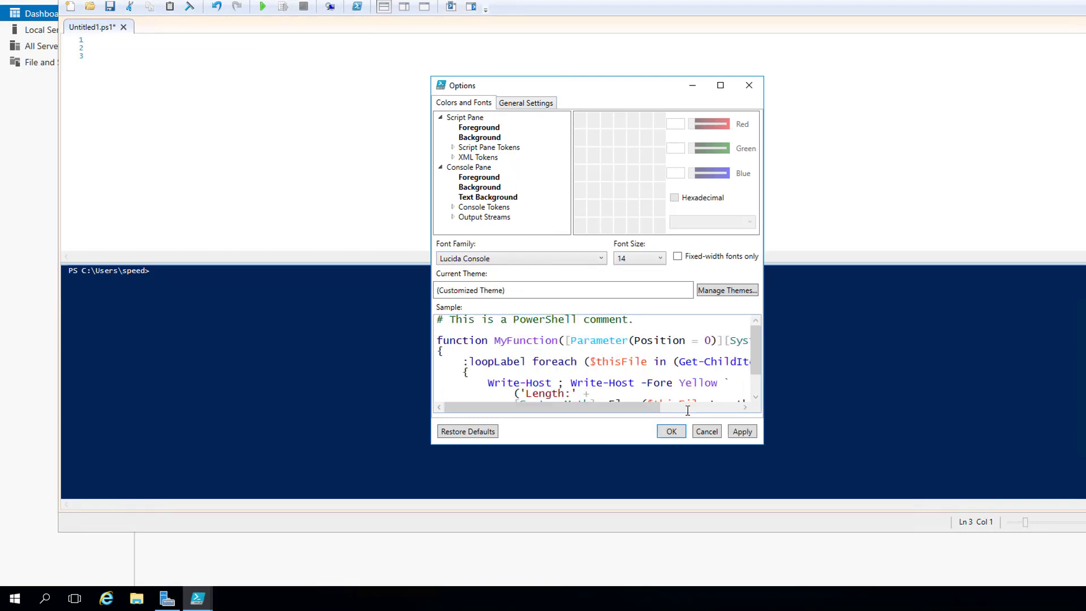
left_click(670, 431)
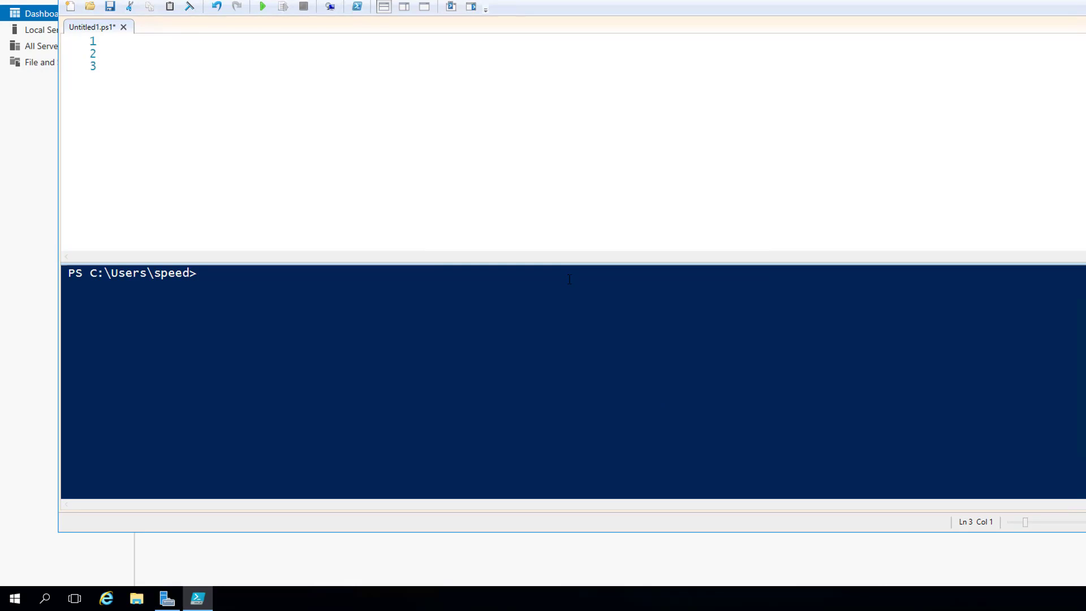
- Write Install-WindowsFeature -name web-server -IncludeManagementTools on line 3 of the script
type("install-")
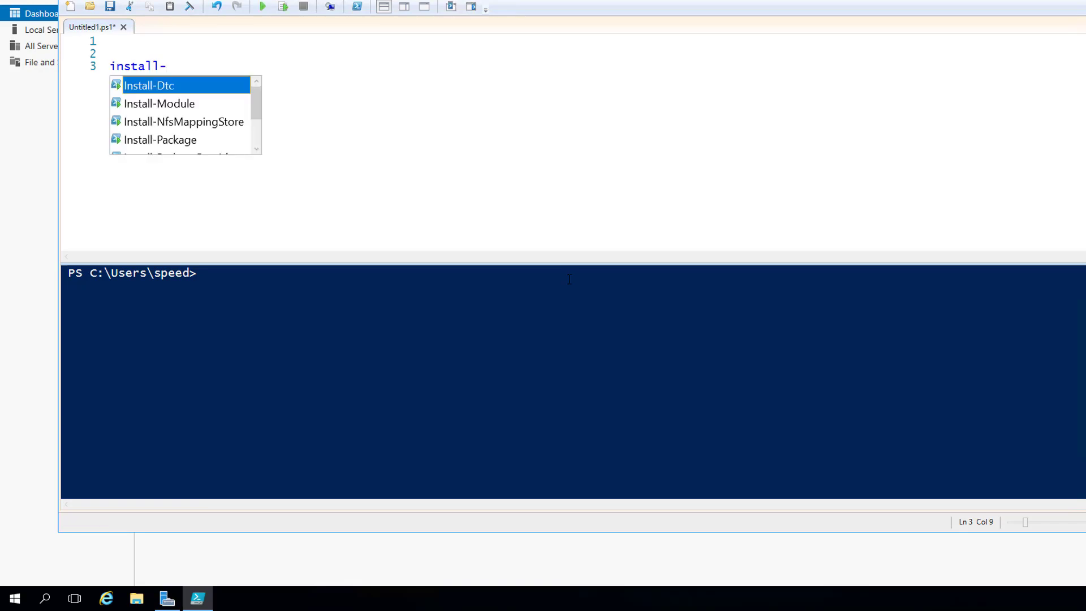
type("win")
key("Tab")
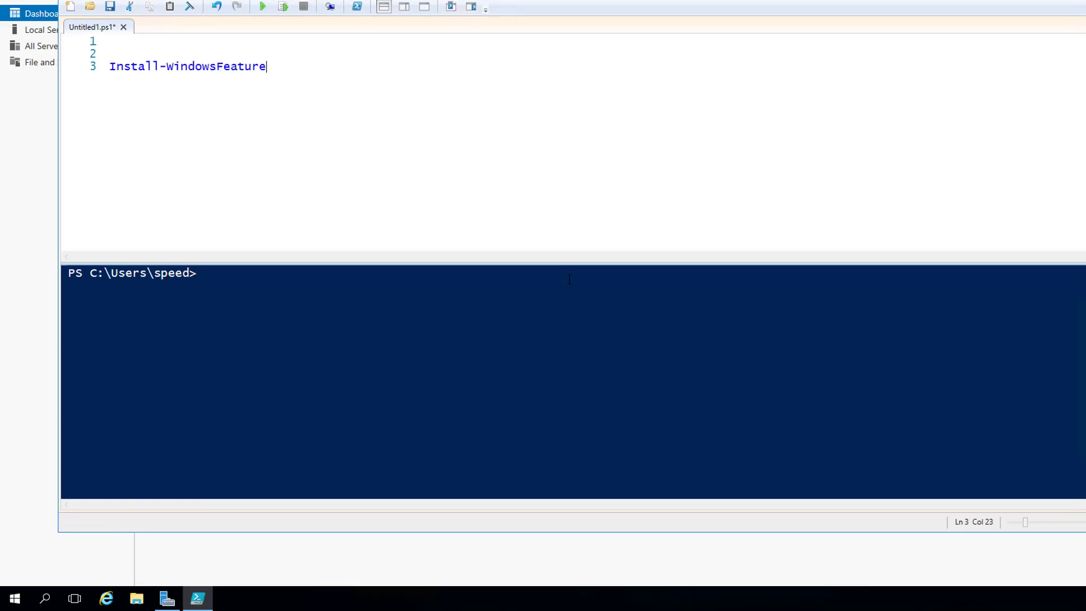
type("-na me")
key("BackSpace")
key("BackSpace")
key("BackSpace")
key("BackSpace")
key("BackSpace")
type("ame web-server -in")
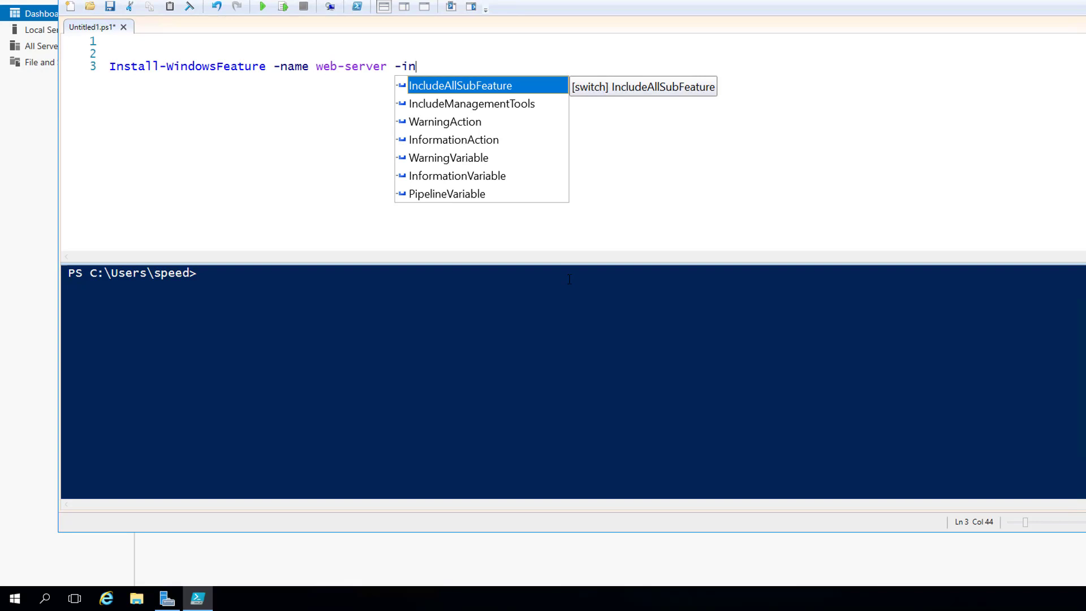
type("c")
key("Down")
key("Tab")
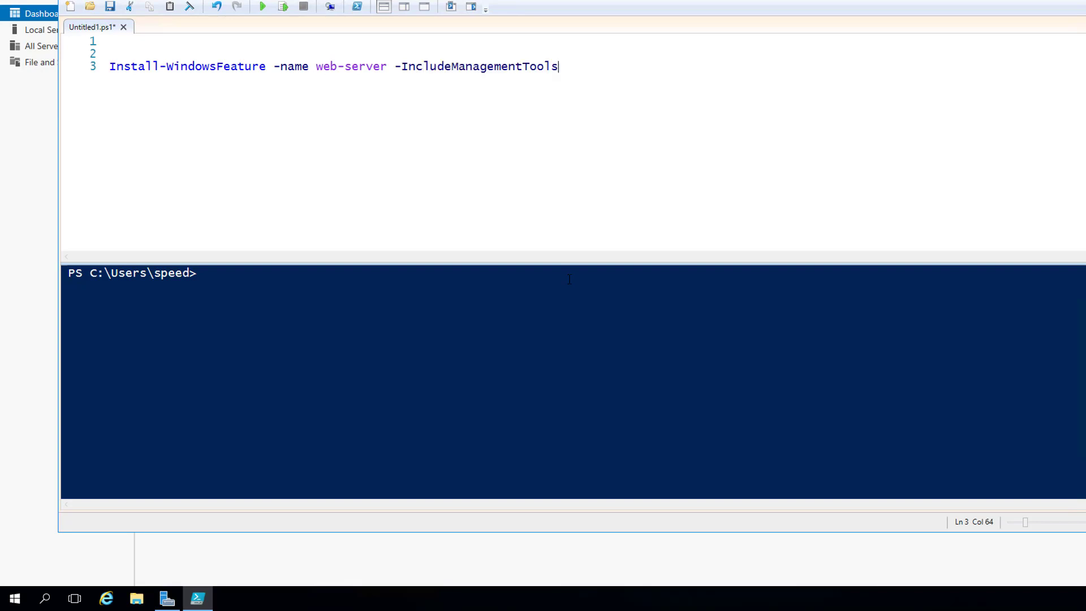
- Leave a blank line below the install command and begin a remove-item command on line 5
key("Return")
key("Return")
type("remove-item")
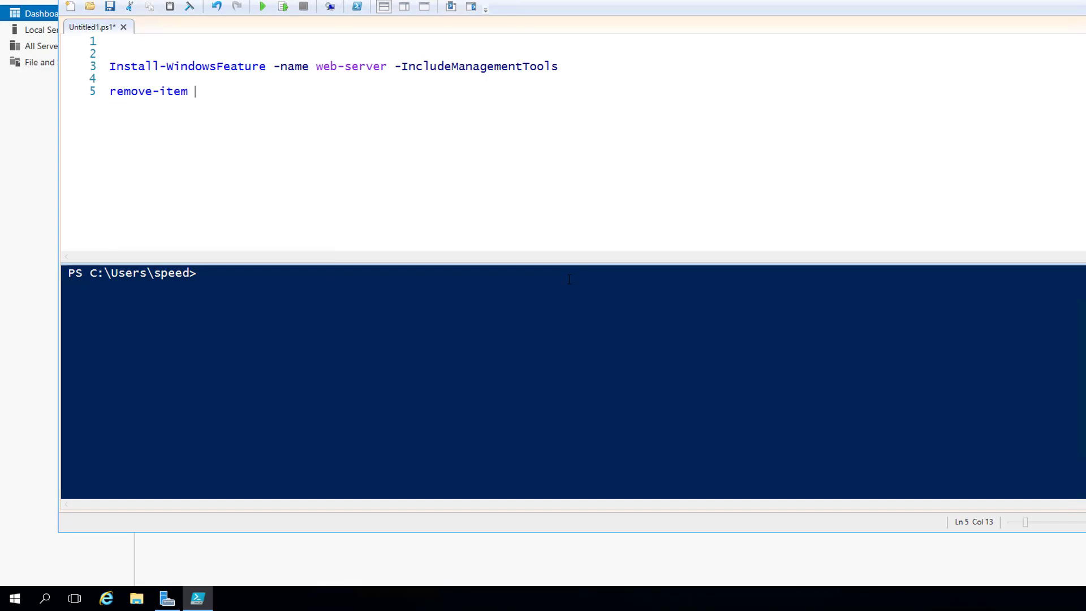
type(" c:\\")
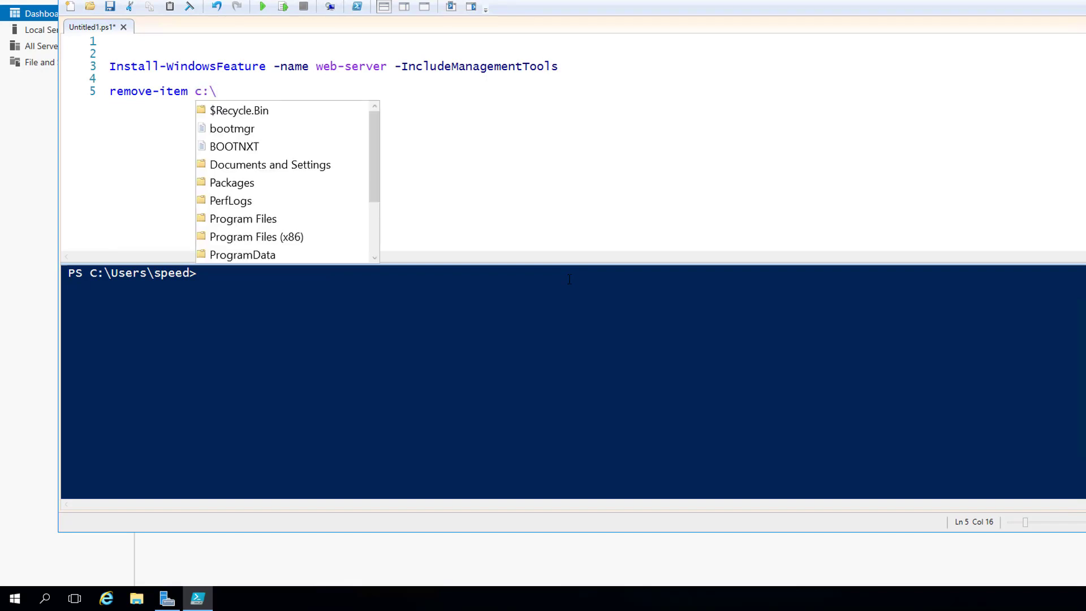
type("in")
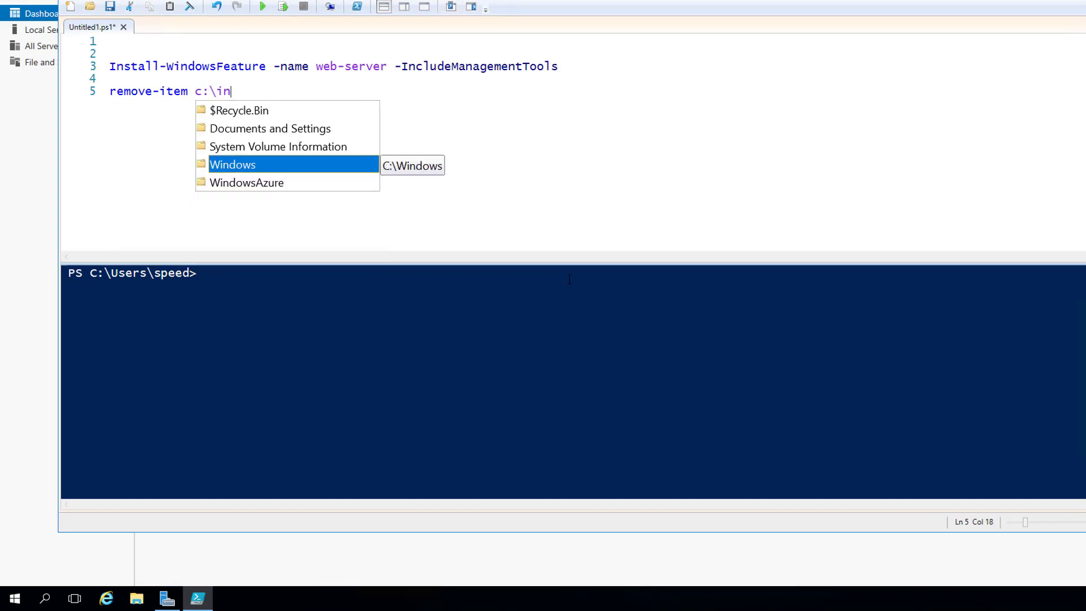
type("et")
key("BackSpace")
key("BackSpace")
key("BackSpace")
key("BackSpace")
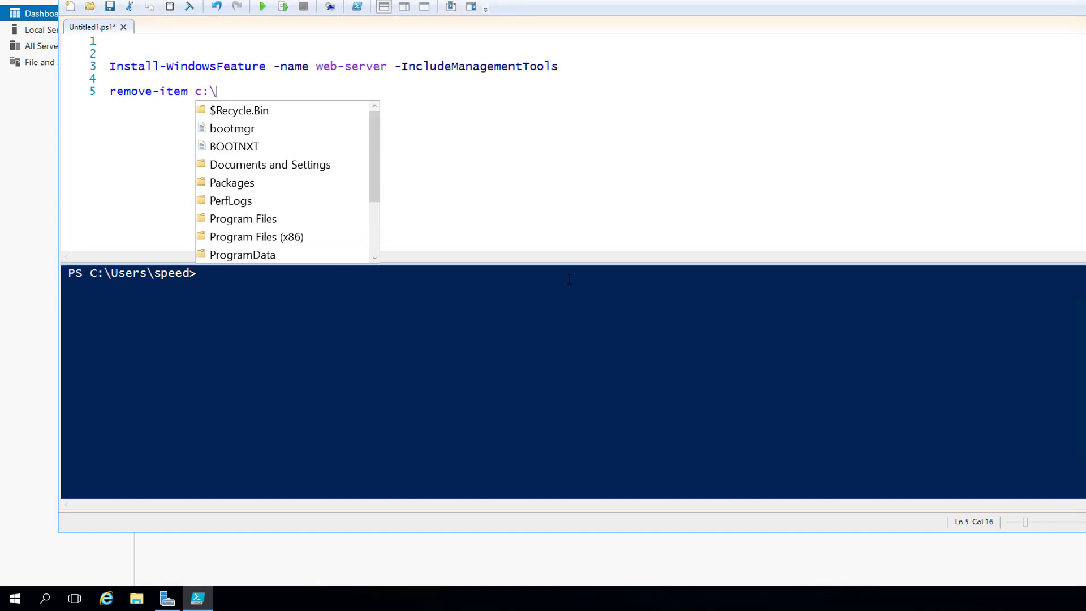
type("ine")
key("BackSpace")
key("BackSpace")
key("BackSpace")
key("BackSpace")
key("BackSpace")
key("BackSpace")
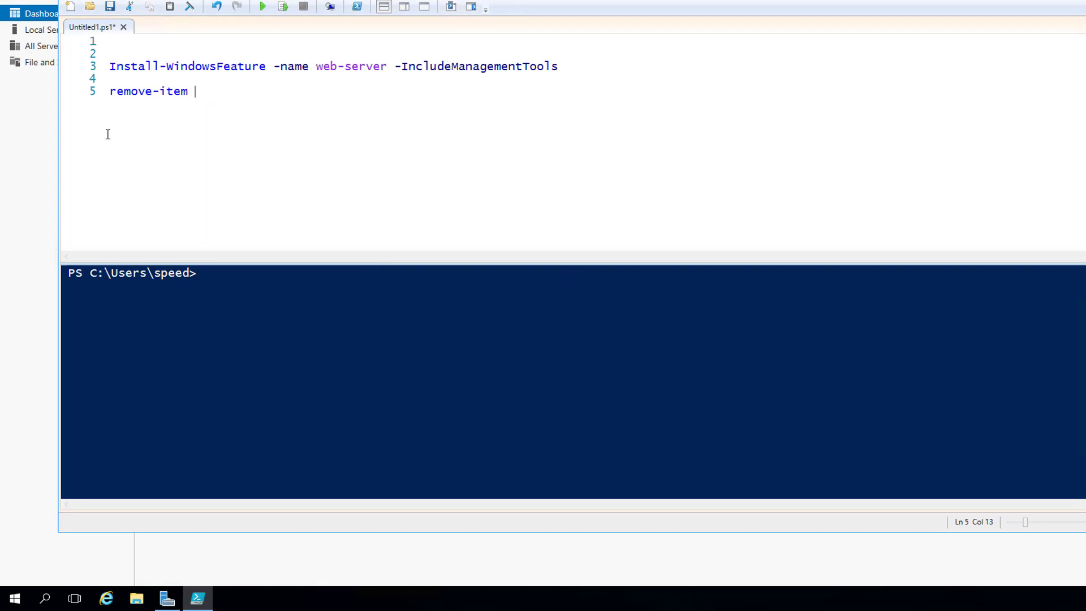
- Run only the Install-WindowsFeature line of the script on speedwebvm1
left_click(91, 67)
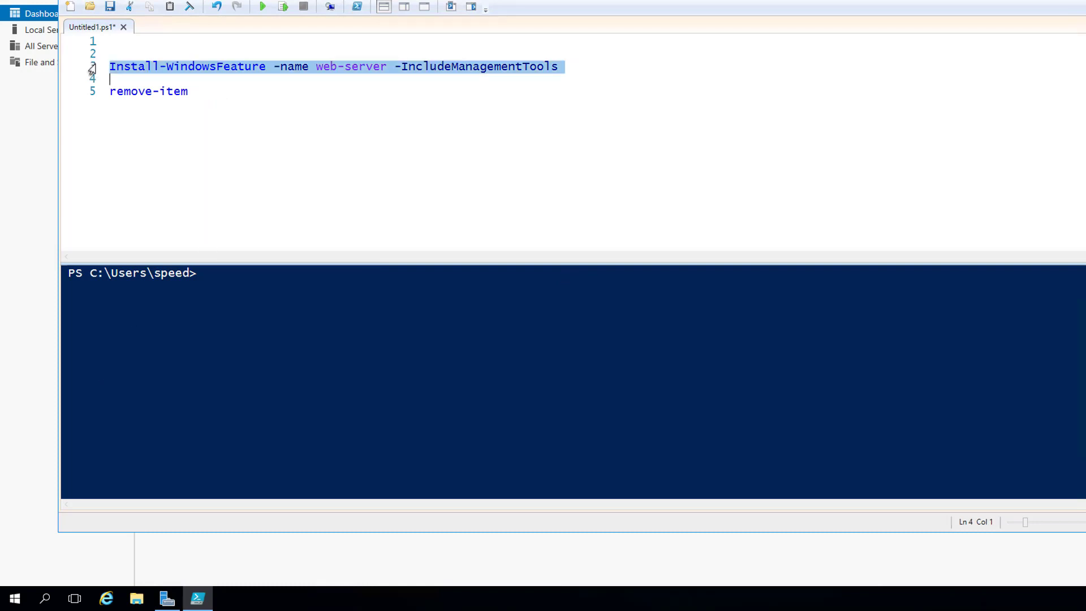
left_click(284, 10)
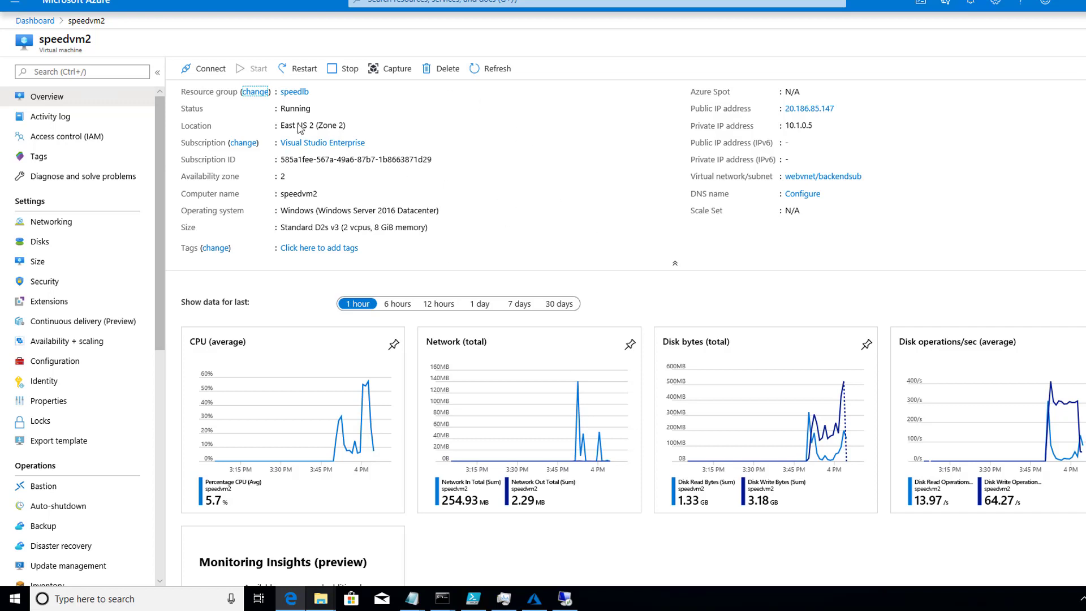
- Download and open the RDP file of the virtual machine speedvm2 and connect despite the unknown publisher
left_click(207, 70)
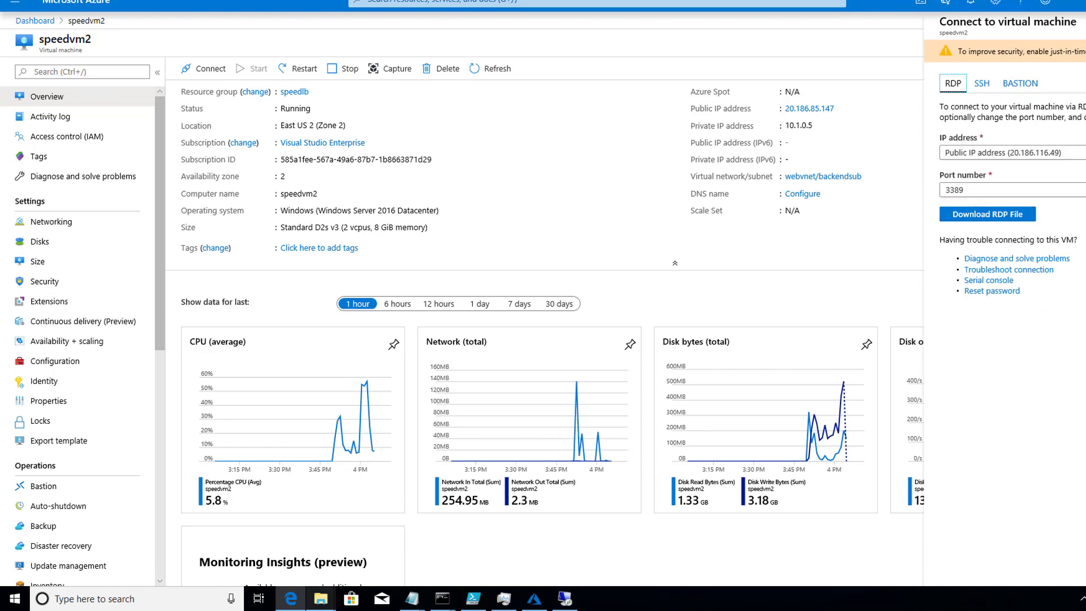
left_click(993, 215)
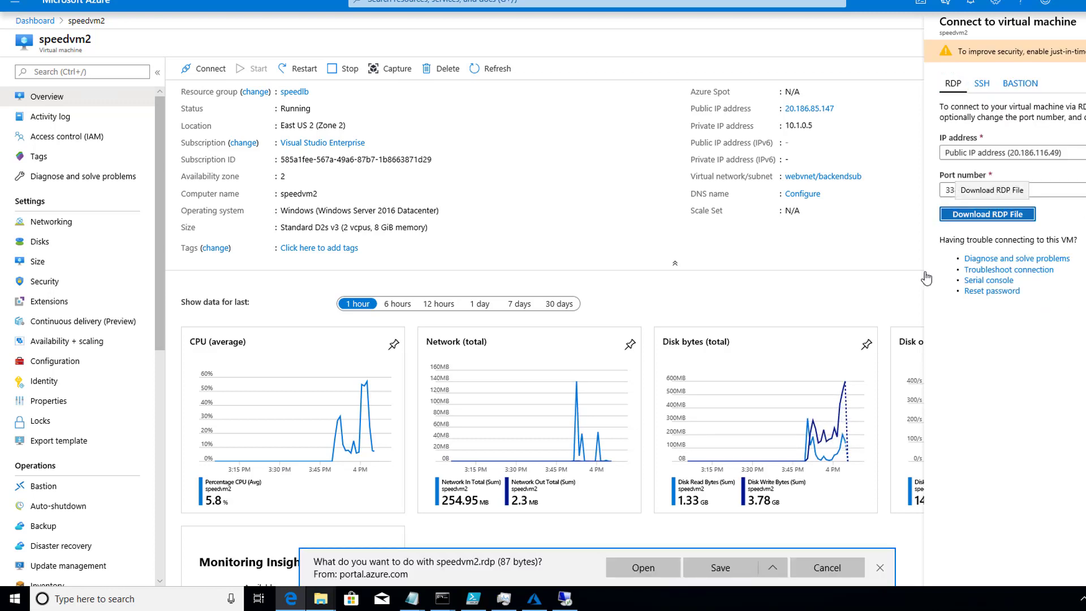
left_click(643, 567)
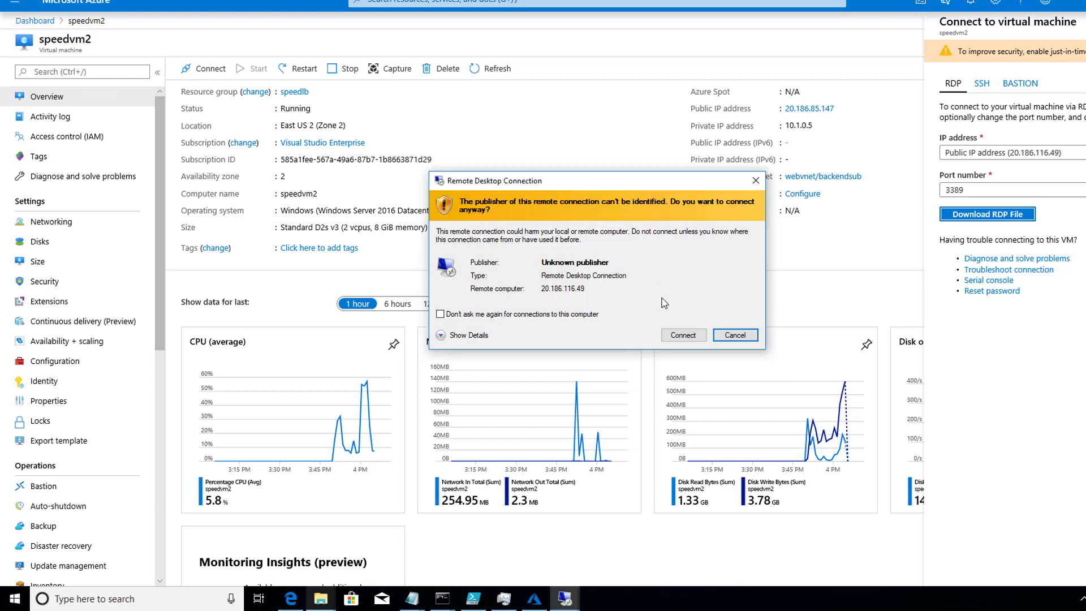
left_click(683, 341)
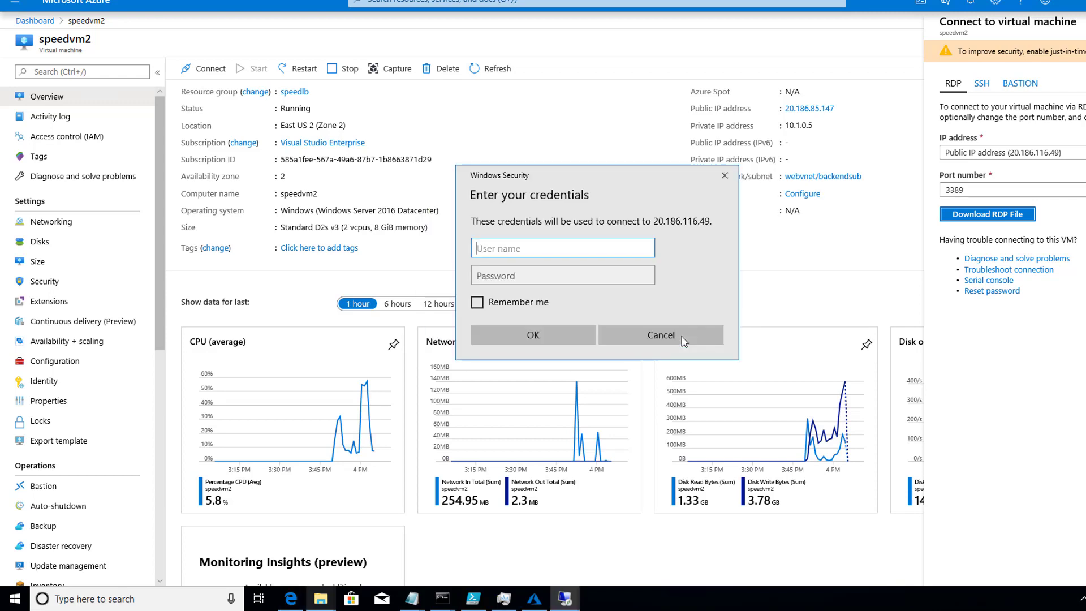
- Try to sign in to speedvm2 with the user name speed and the account password
type("speed")
key("Tab")
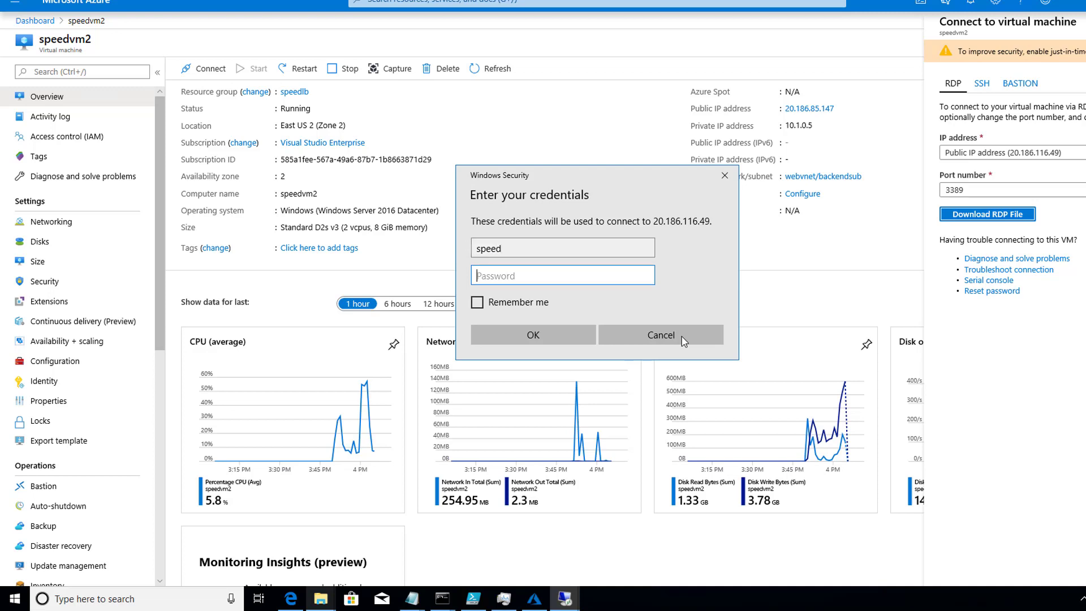
type("•••")
key("BackSpace")
type("•••••••••••")
key("Return")
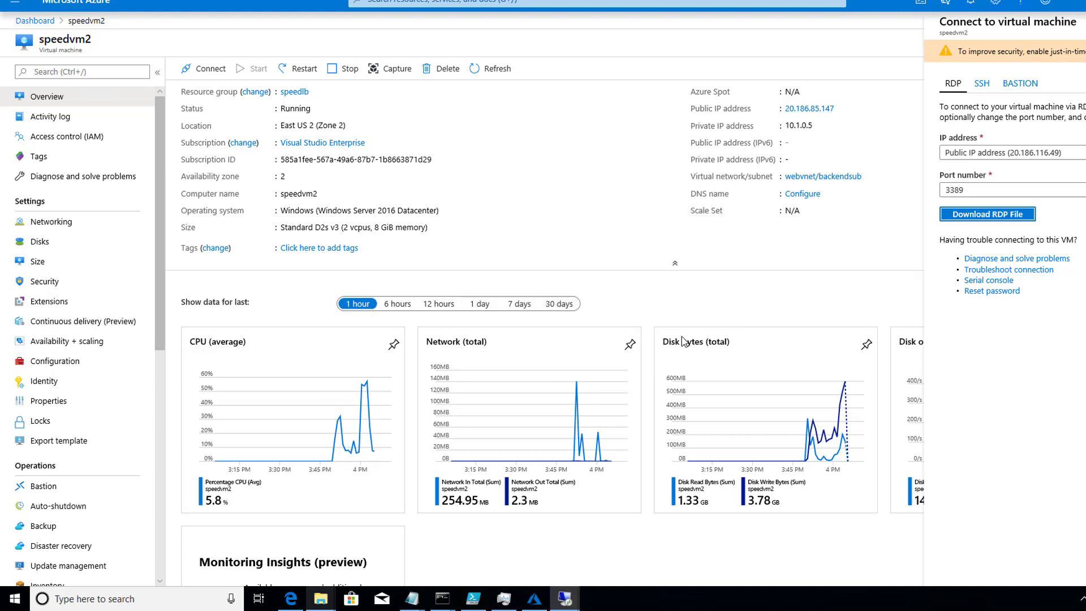
- Try re-entering the account password in the renewed credentials prompt for speedvm2
type("•")
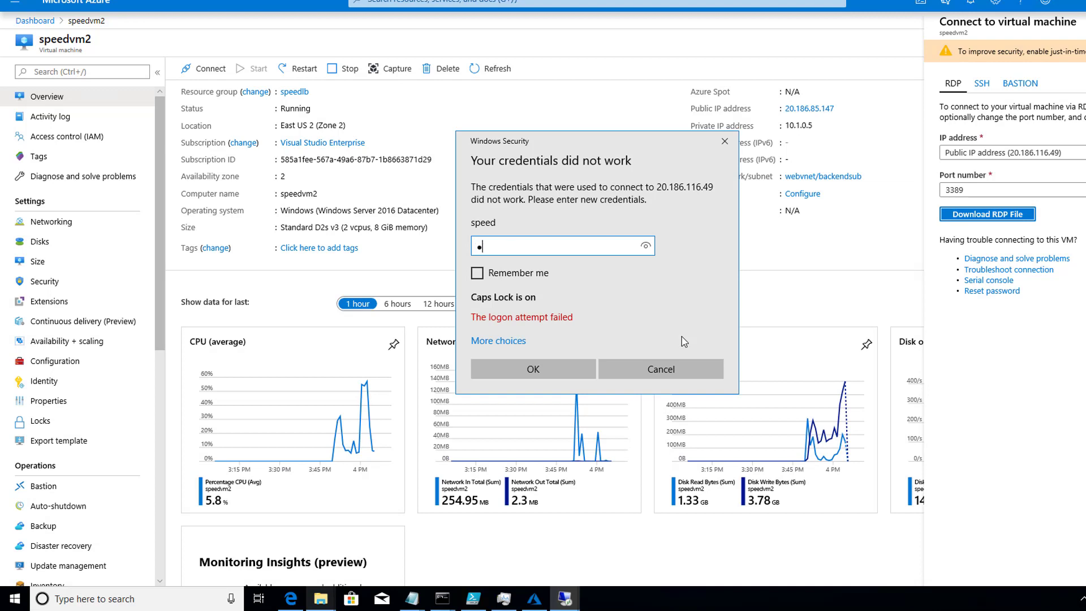
type("••••")
key("BackSpace")
key("BackSpace")
key("BackSpace")
key("BackSpace")
key("BackSpace")
type("•••••••")
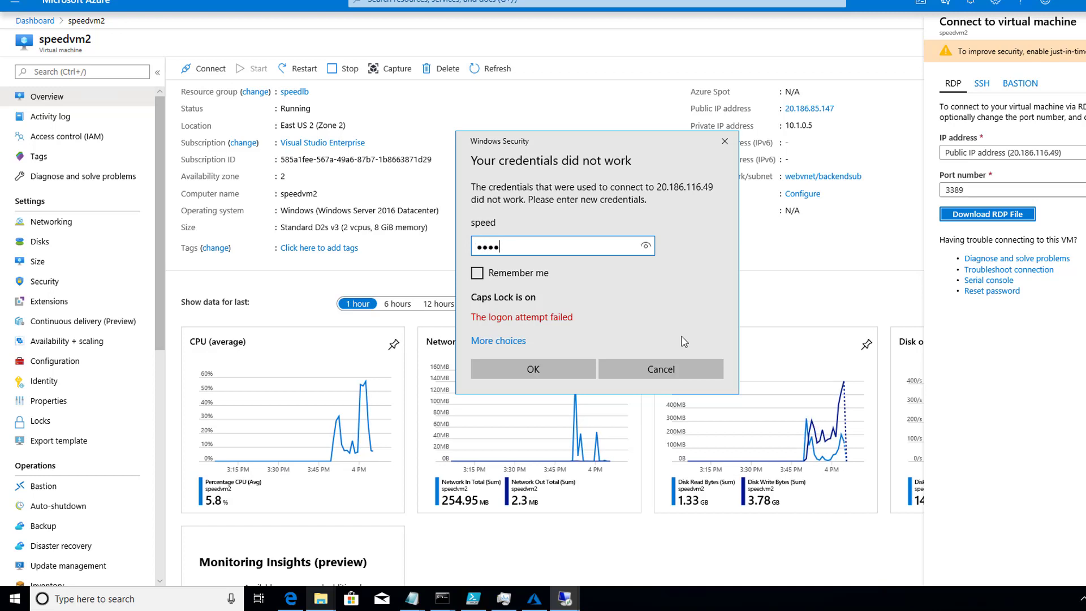
type("•••••")
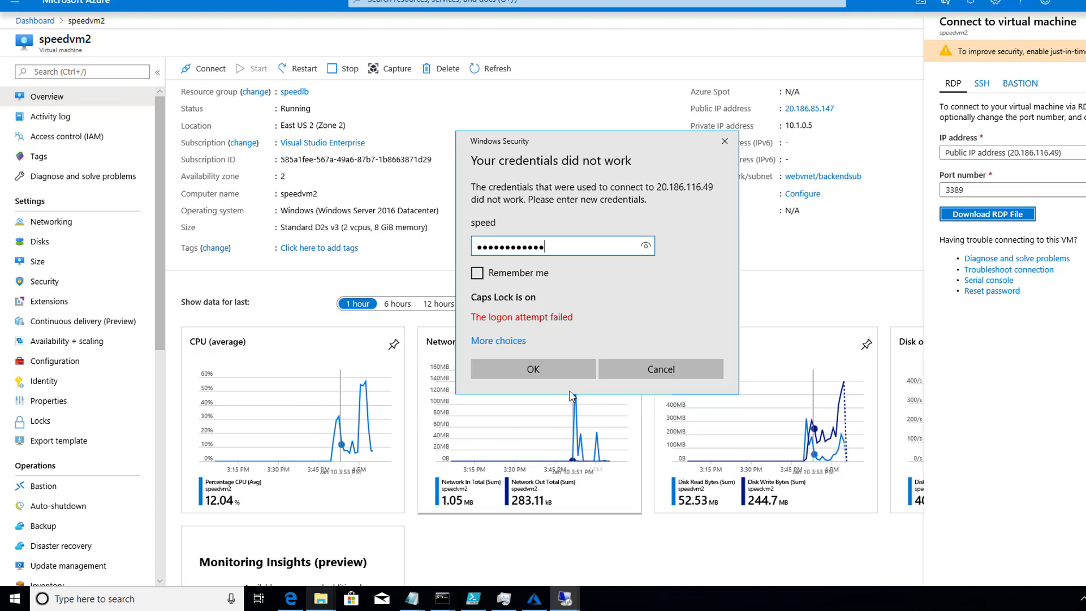
- Sign in to speedvm2 with the account password entered with capitals lock off, accepting its certificate and making it discoverable on the network
key("Caps_Lock")
double_click(589, 248)
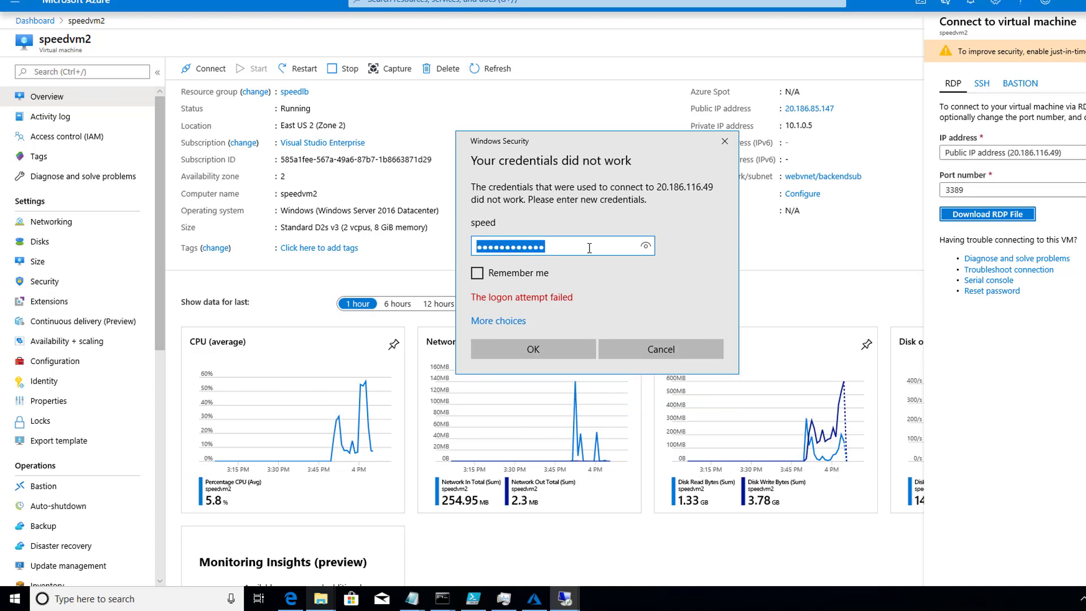
type("•••••")
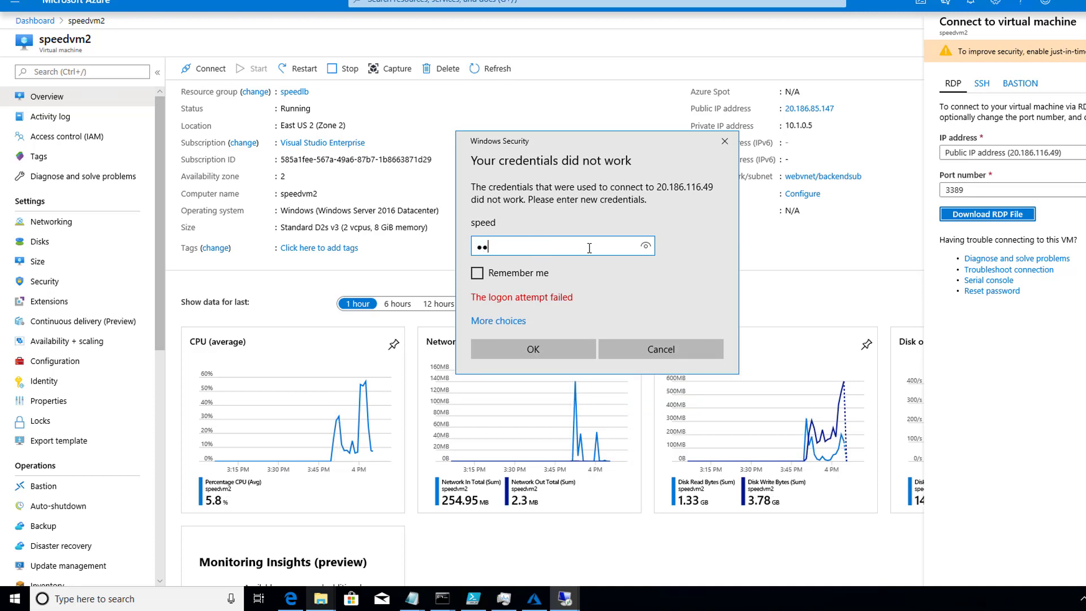
type("•••••••")
left_click(548, 343)
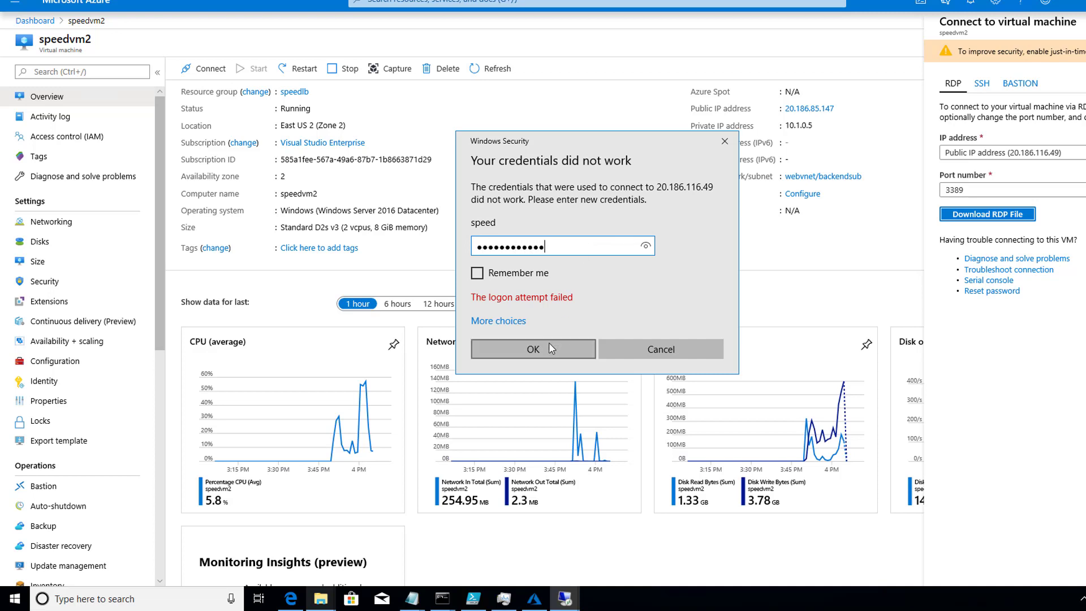
left_click(620, 369)
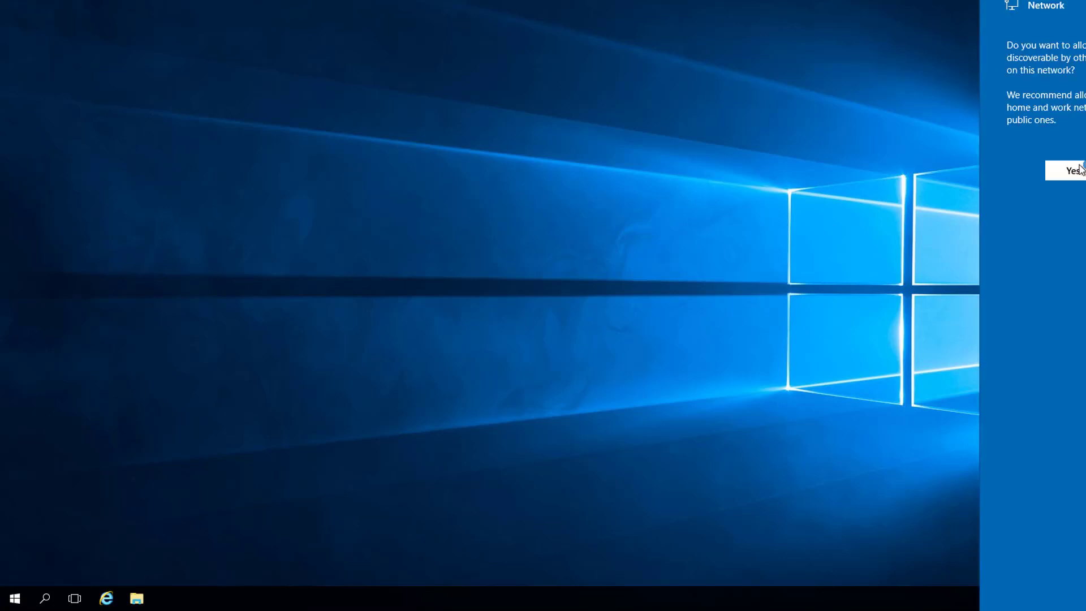
left_click(1078, 168)
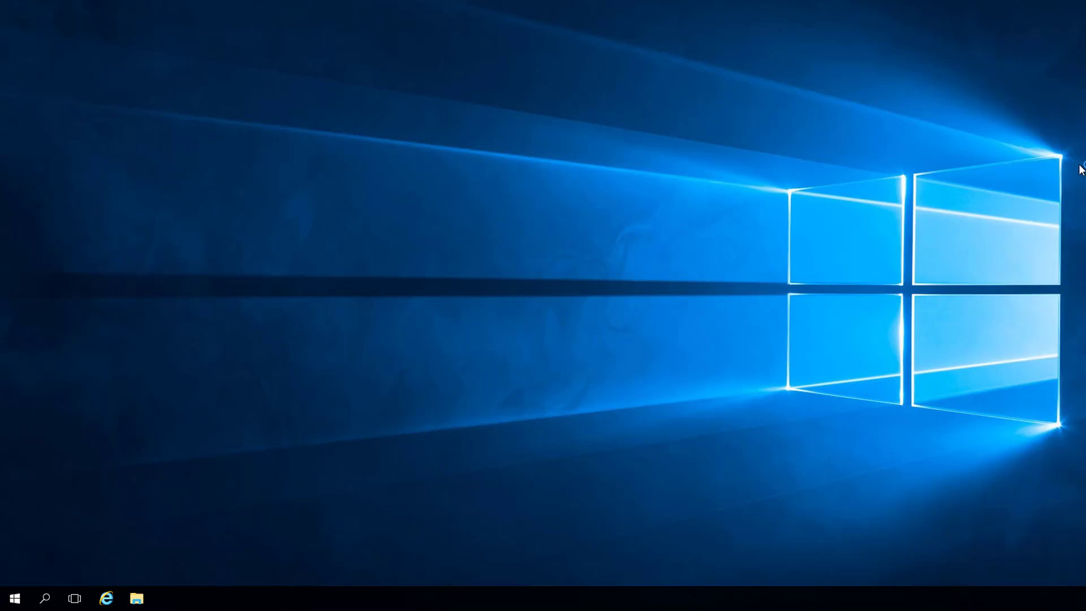
- Open Windows PowerShell ISE on speedvm2 and arrange it with the script pane above the console
left_click(17, 601)
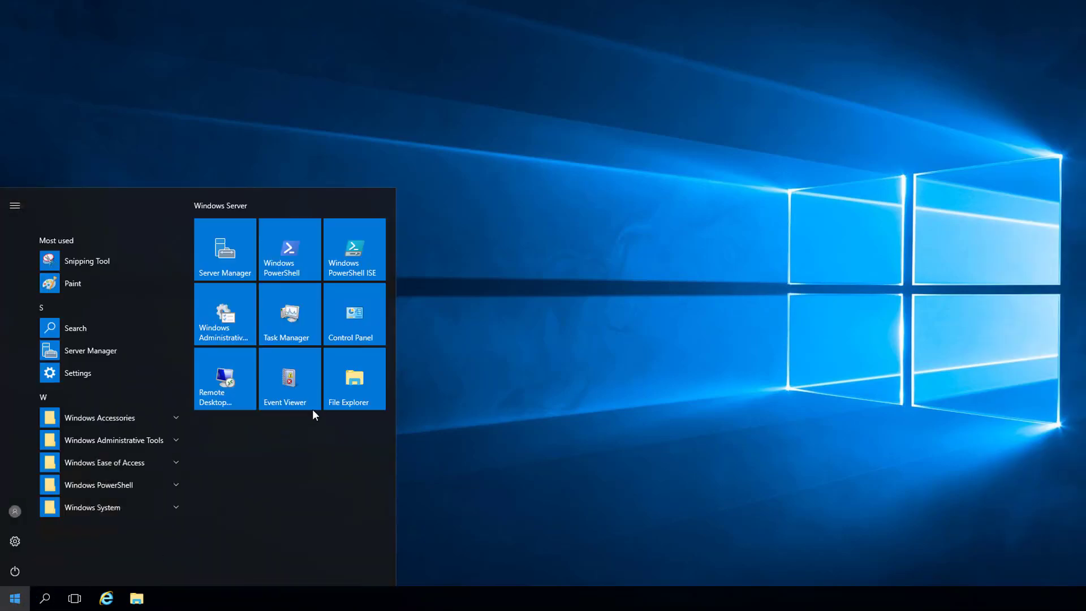
left_click(357, 262)
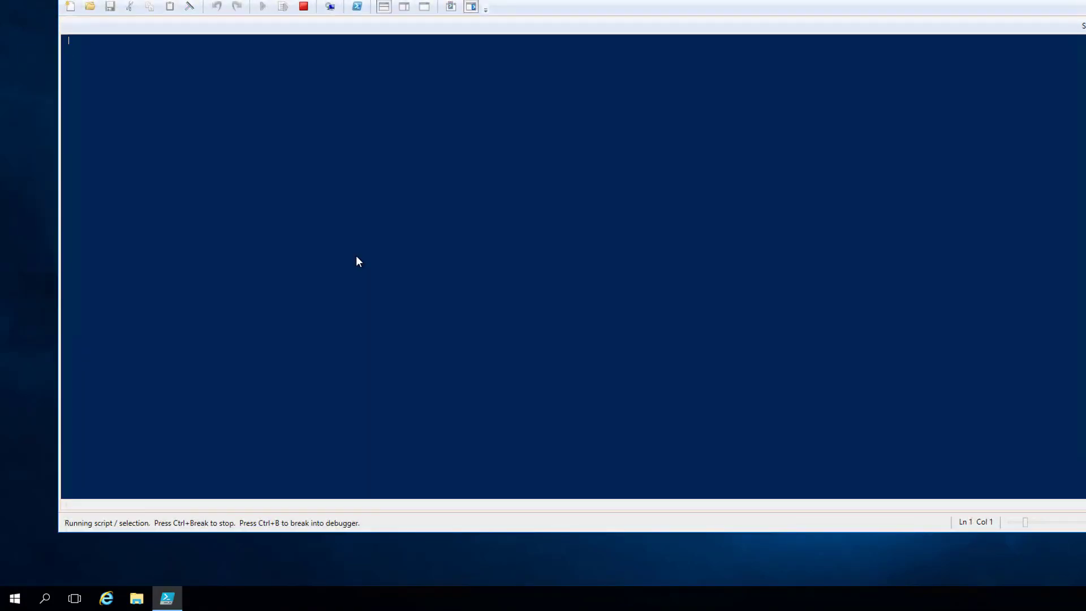
left_click(427, 8)
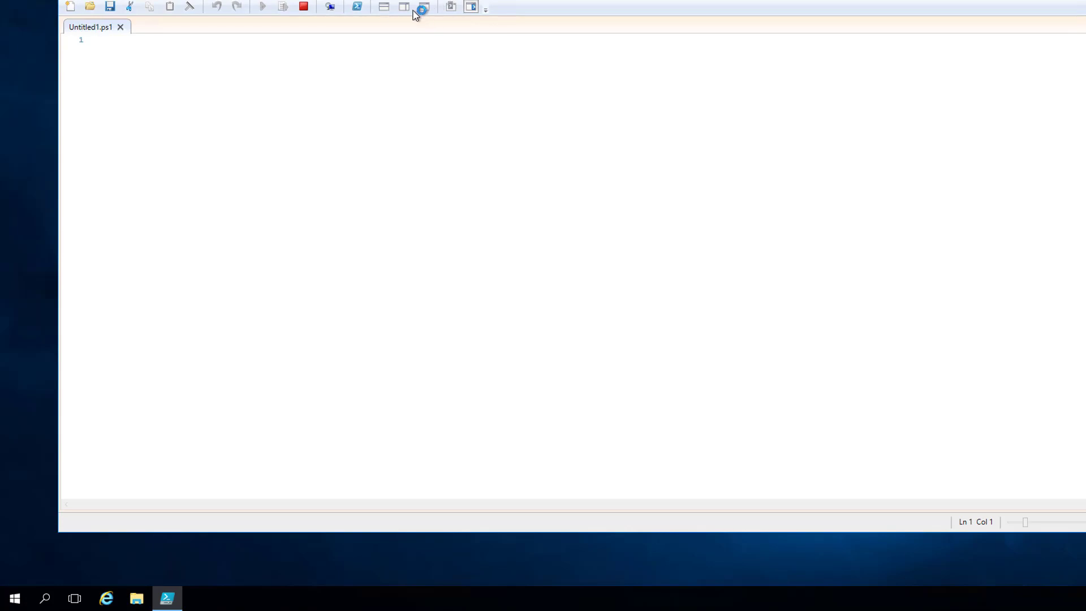
left_click(384, 7)
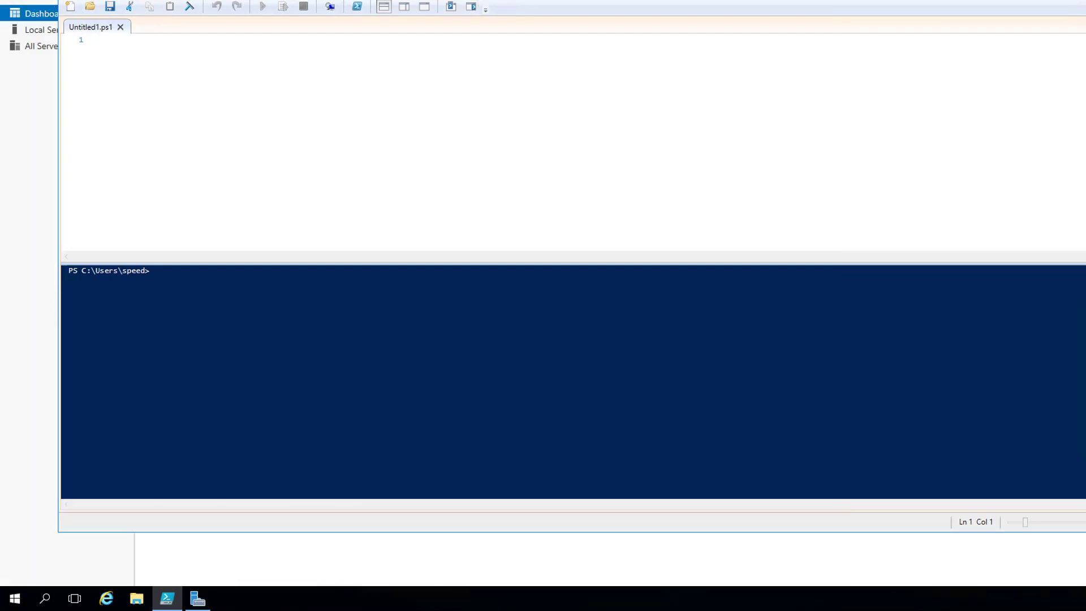
- Set the PowerShell ISE font size to 14 in the options
left_click(143, 1)
left_click(160, 7)
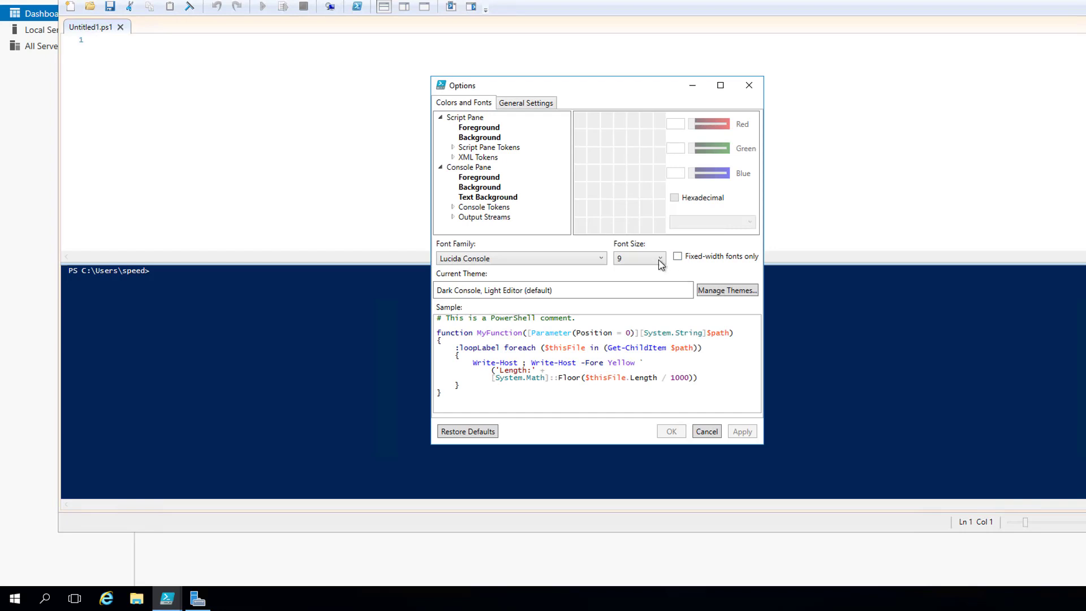
left_click(659, 260)
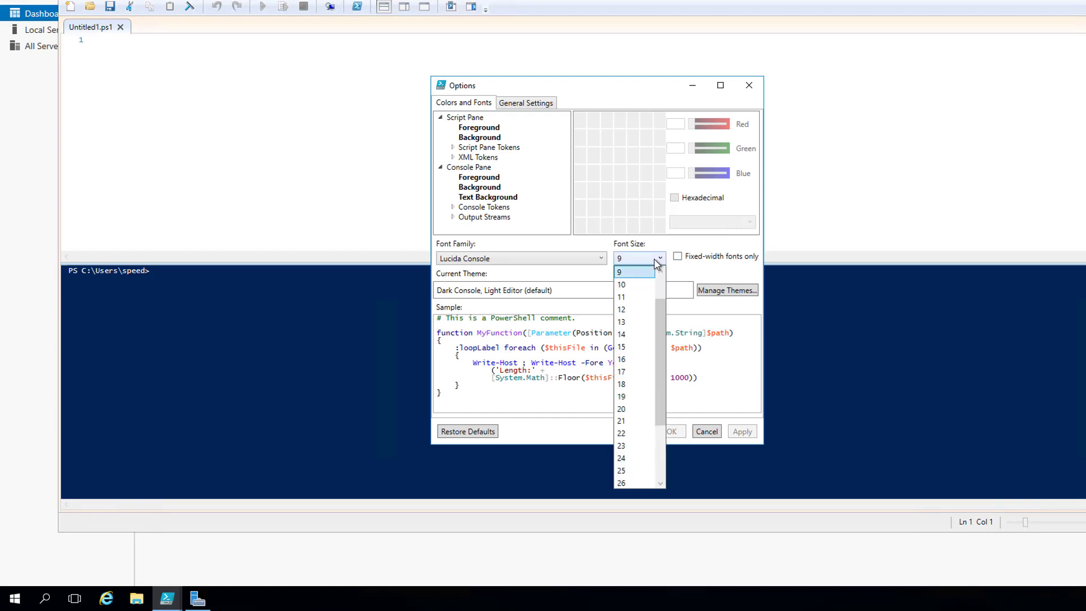
left_click(624, 335)
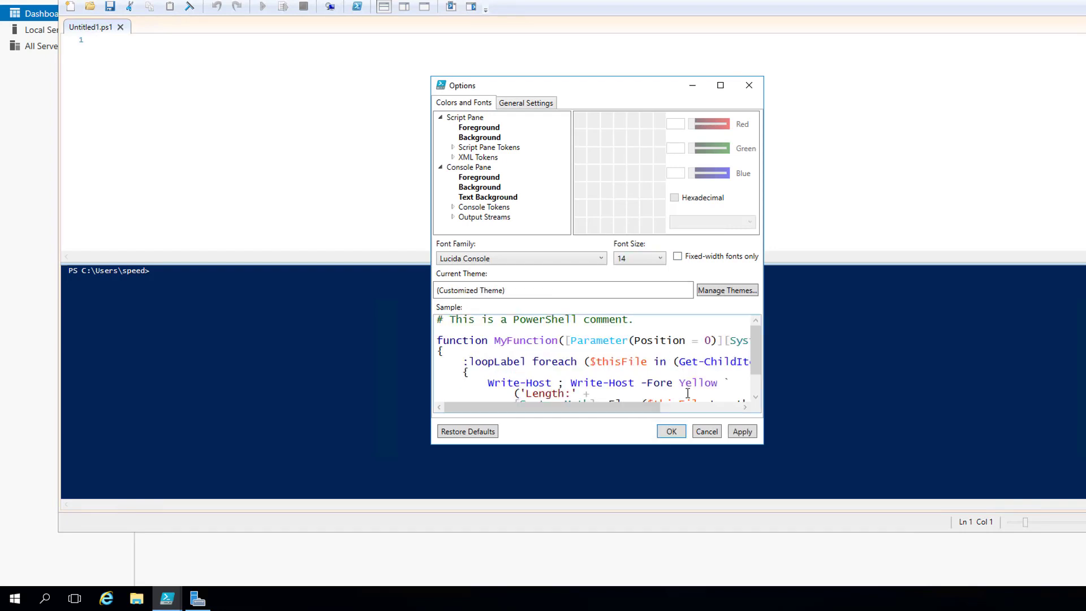
left_click(671, 432)
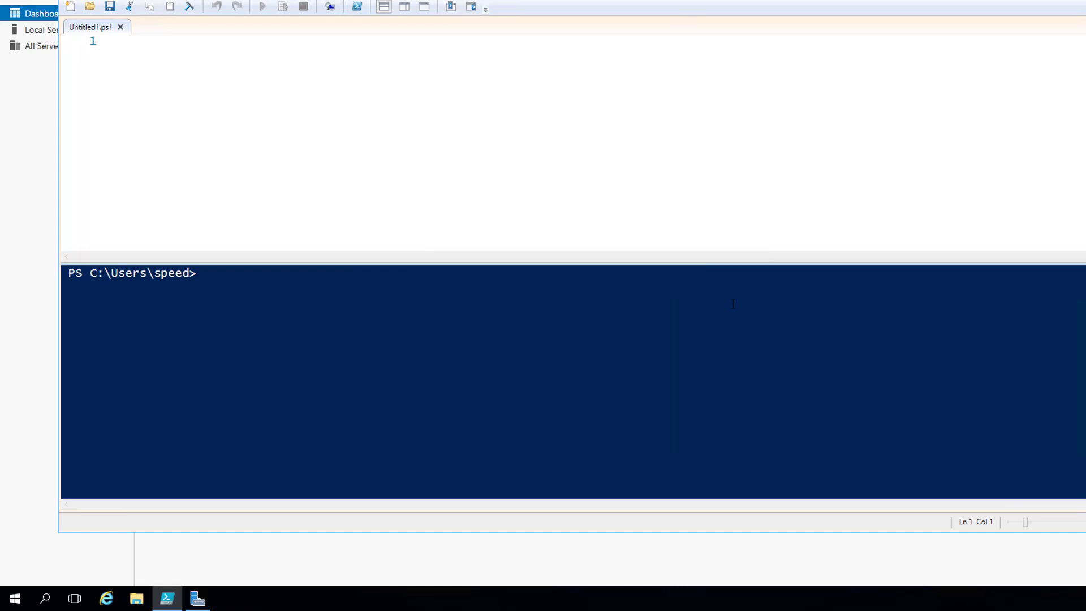
- Place the cursor on the first line of the empty script Untitled1.ps1
right_click(153, 43)
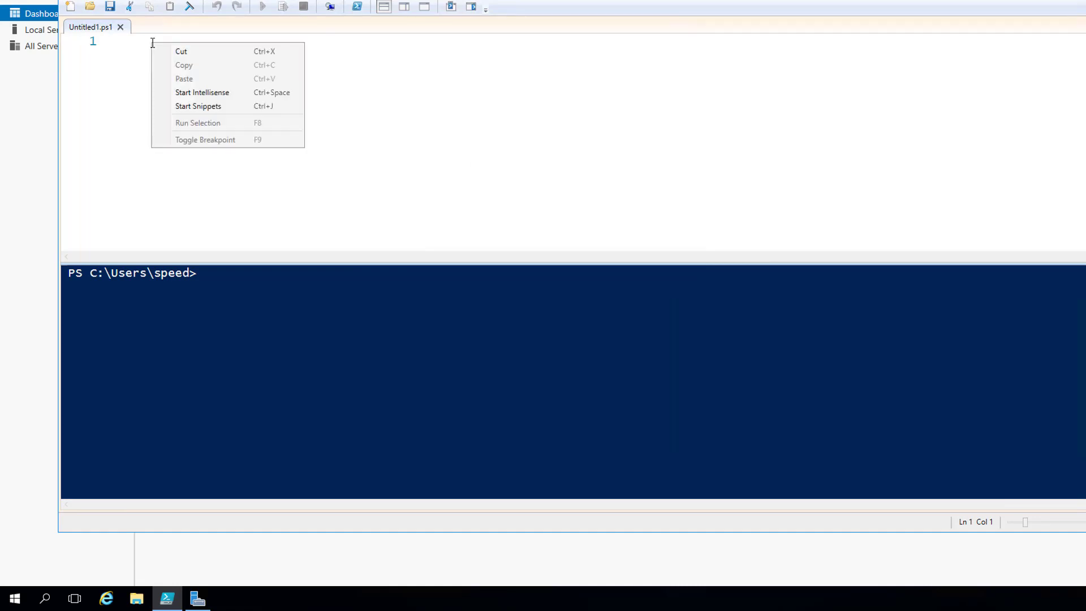
left_click(128, 42)
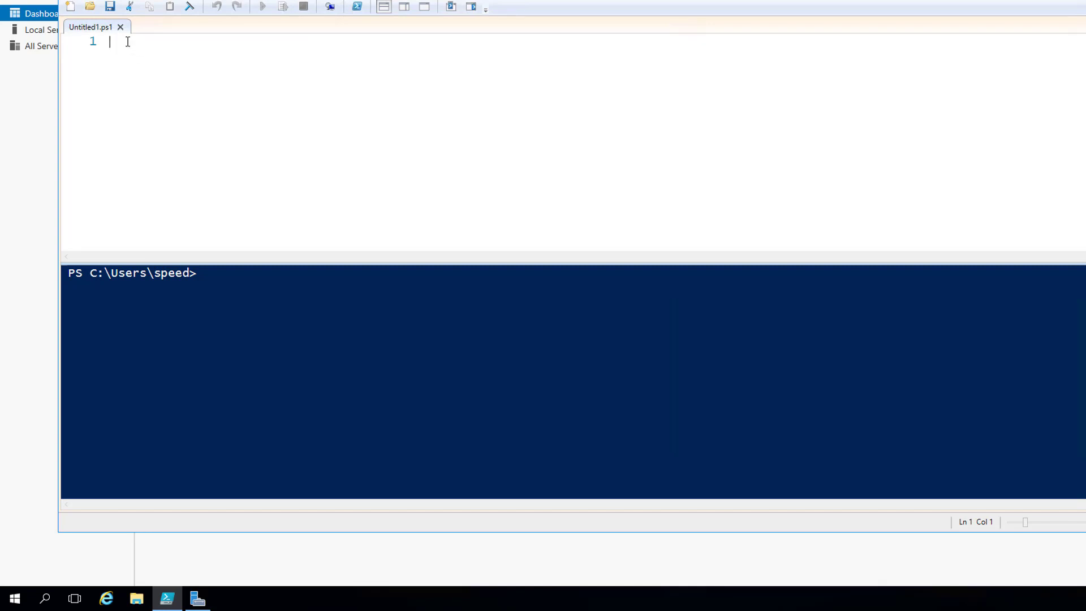